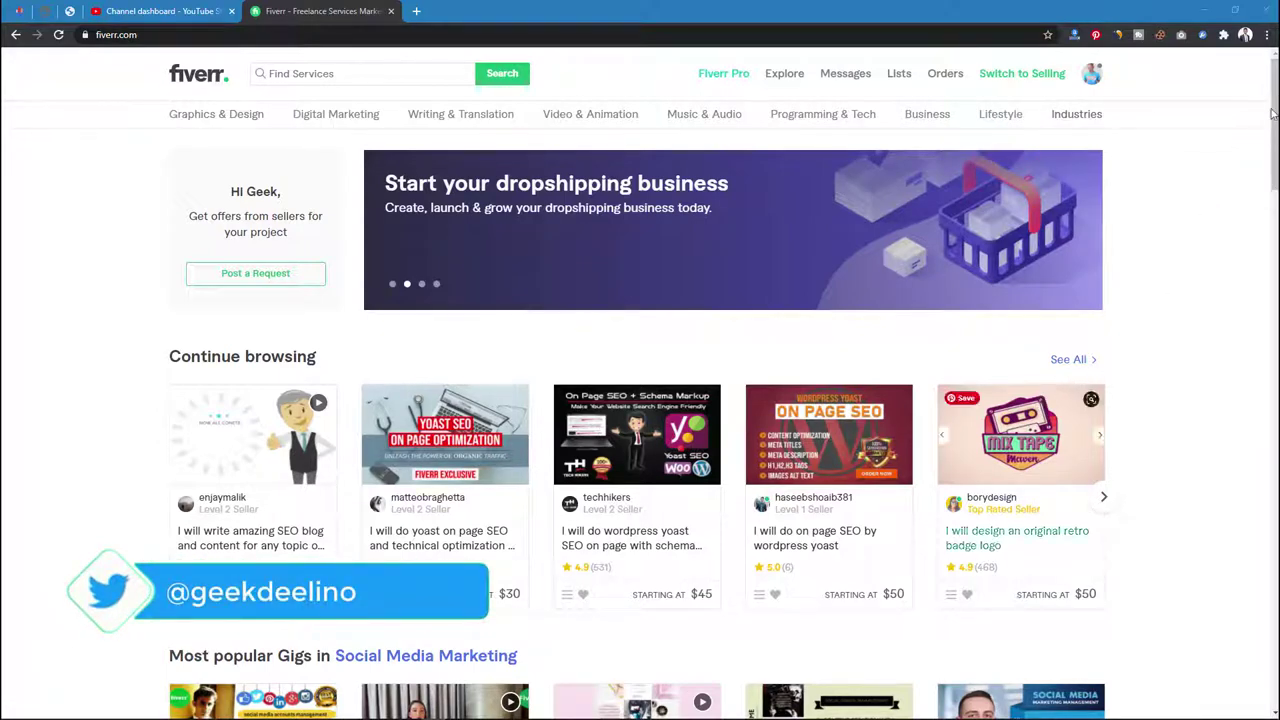
Scroll through the Fiverr SEO gig listings
{"action": "left_click_drag", "start_coordinate": [1275, 88], "coordinate": [1275, 113]}
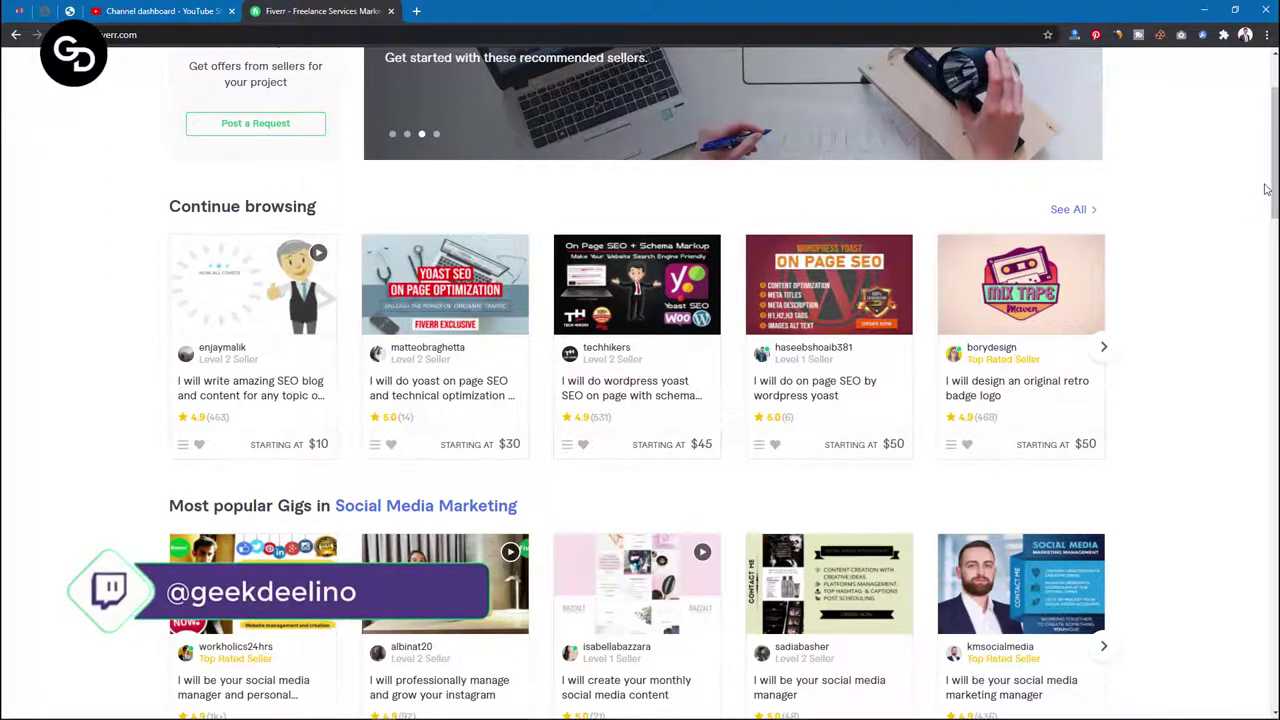
{"action": "left_click_drag", "start_coordinate": [1275, 187], "coordinate": [1276, 197]}
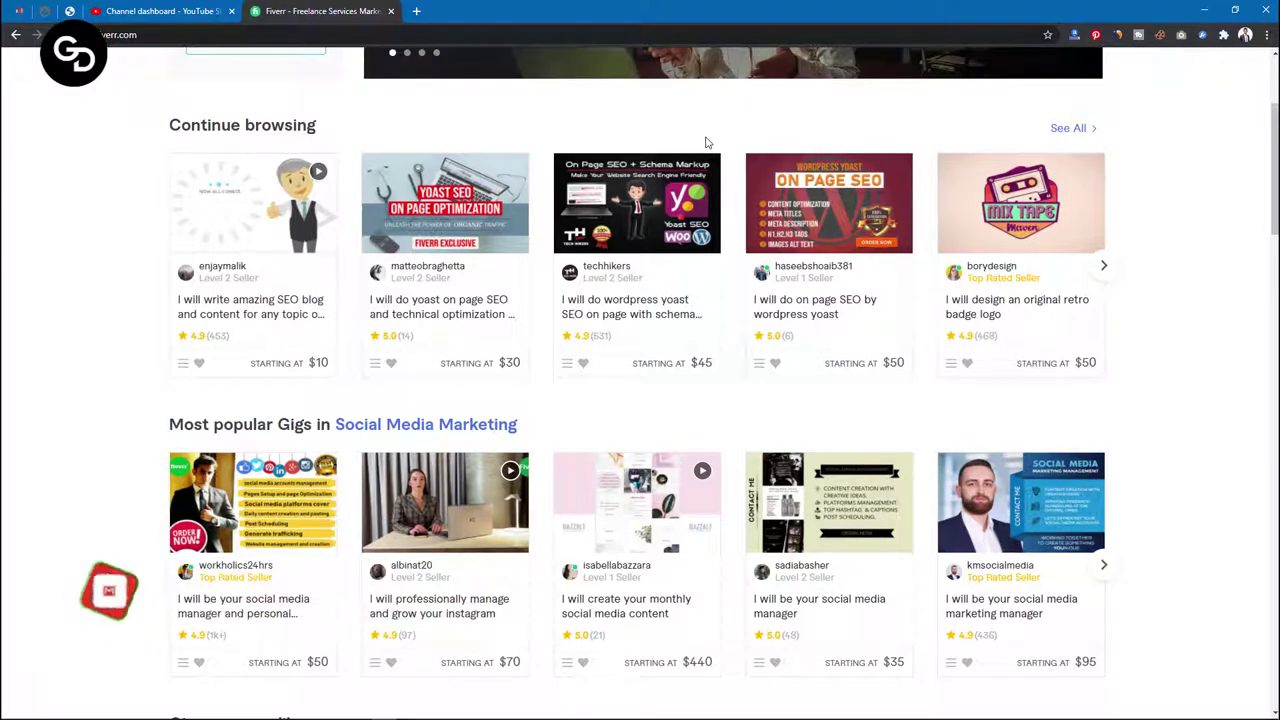
{"action": "scroll", "coordinate": [705, 142], "scroll_direction": "down", "scroll_amount": 3}
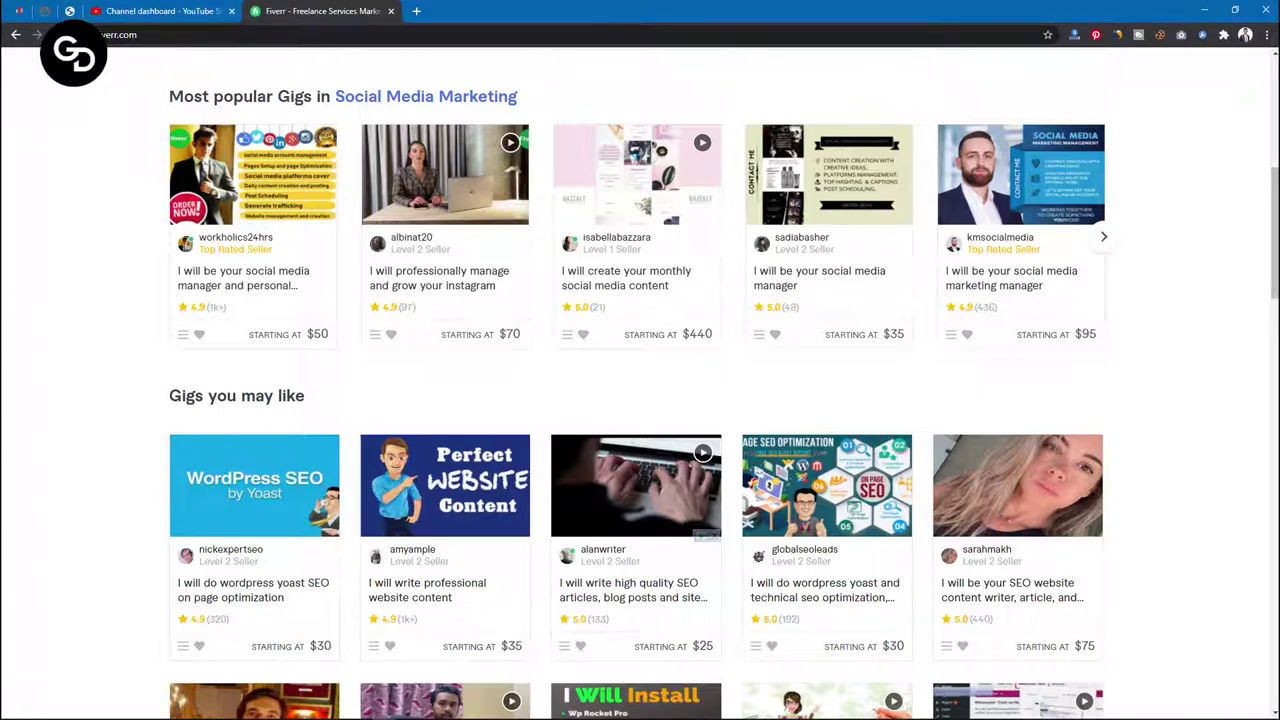
{"action": "left_click_drag", "start_coordinate": [1272, 214], "coordinate": [1272, 322]}
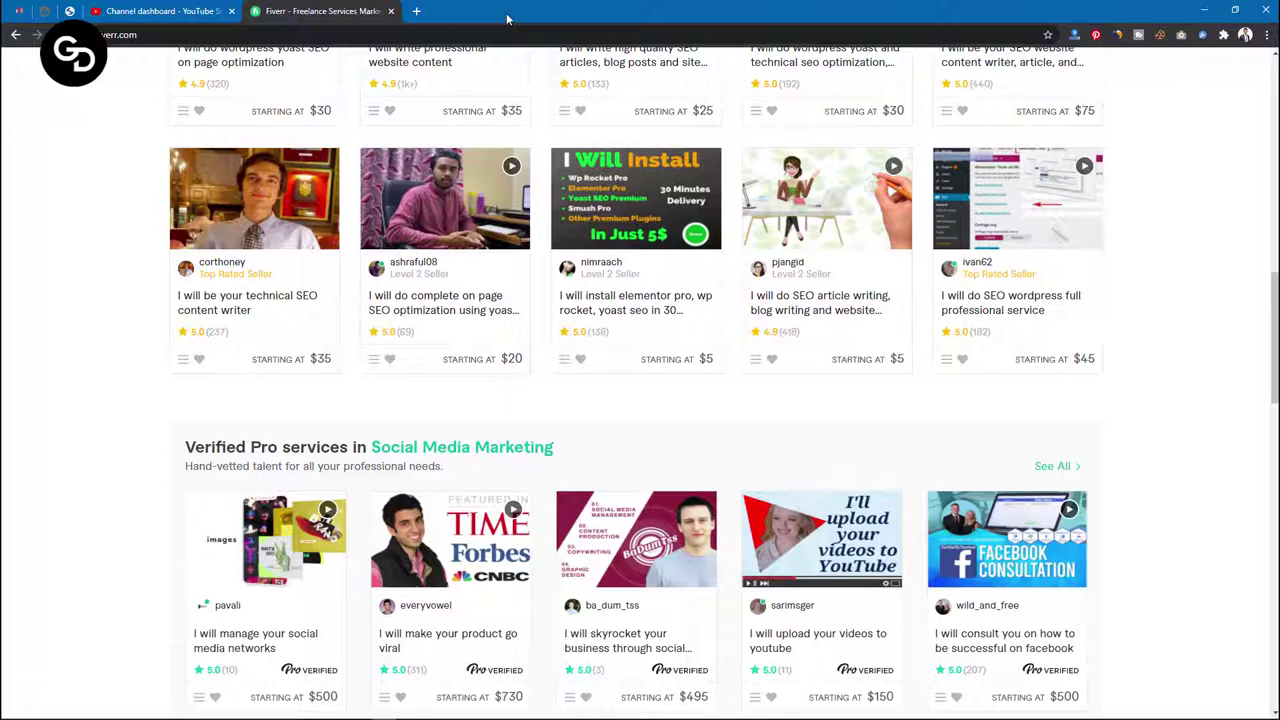
Load Canva's home page in a new tab, then go back to the Fiverr listings
{"action": "left_click", "coordinate": [416, 11]}
{"action": "type", "text": "canva.com"}
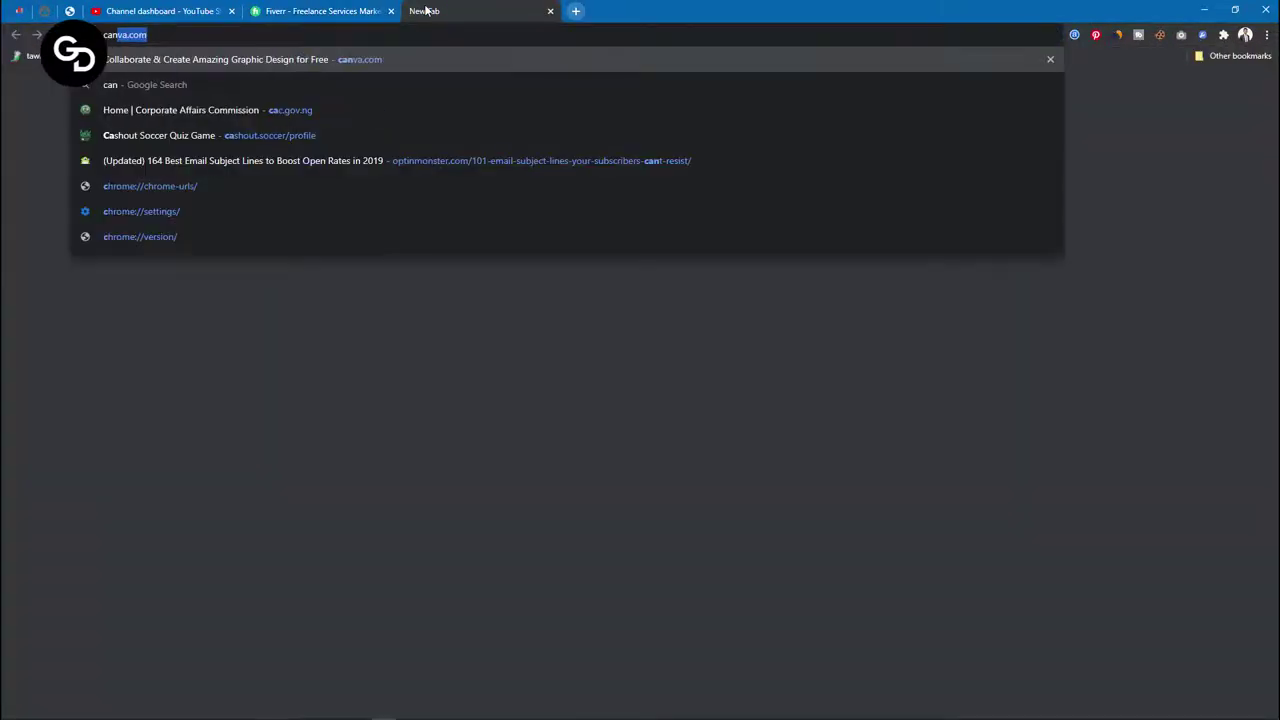
{"action": "key", "text": "Return"}
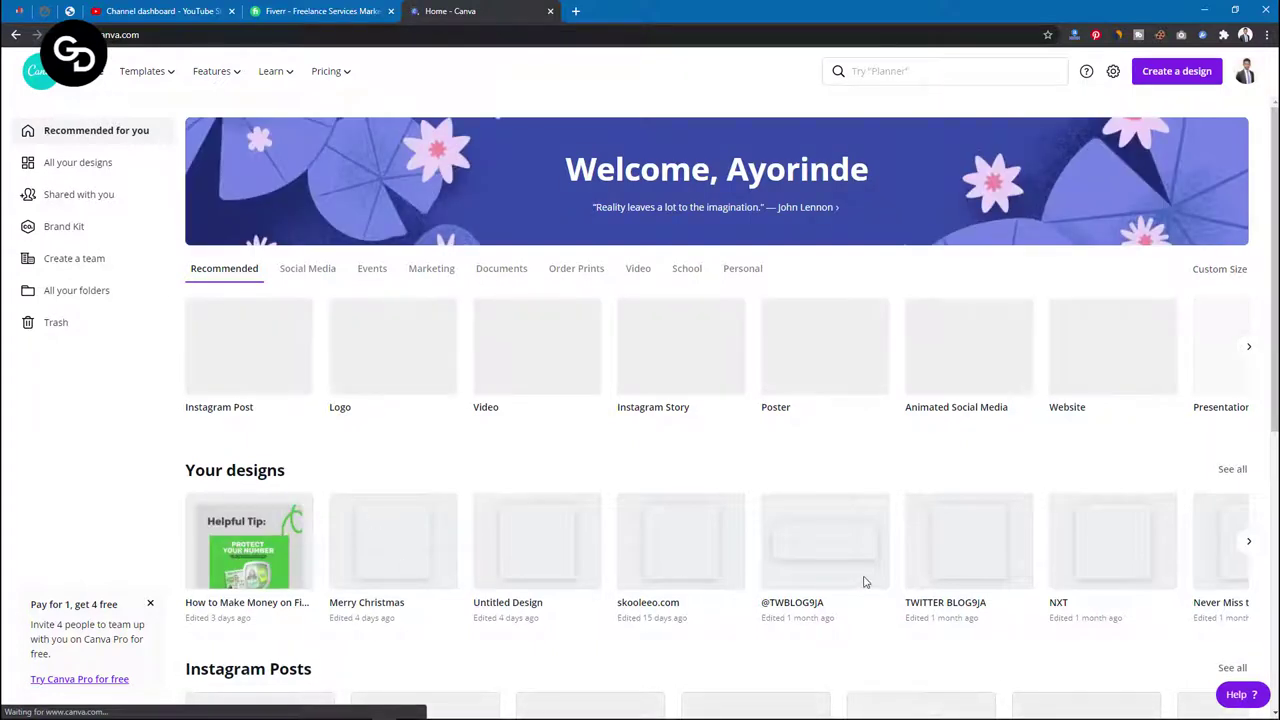
{"action": "left_click", "coordinate": [370, 8]}
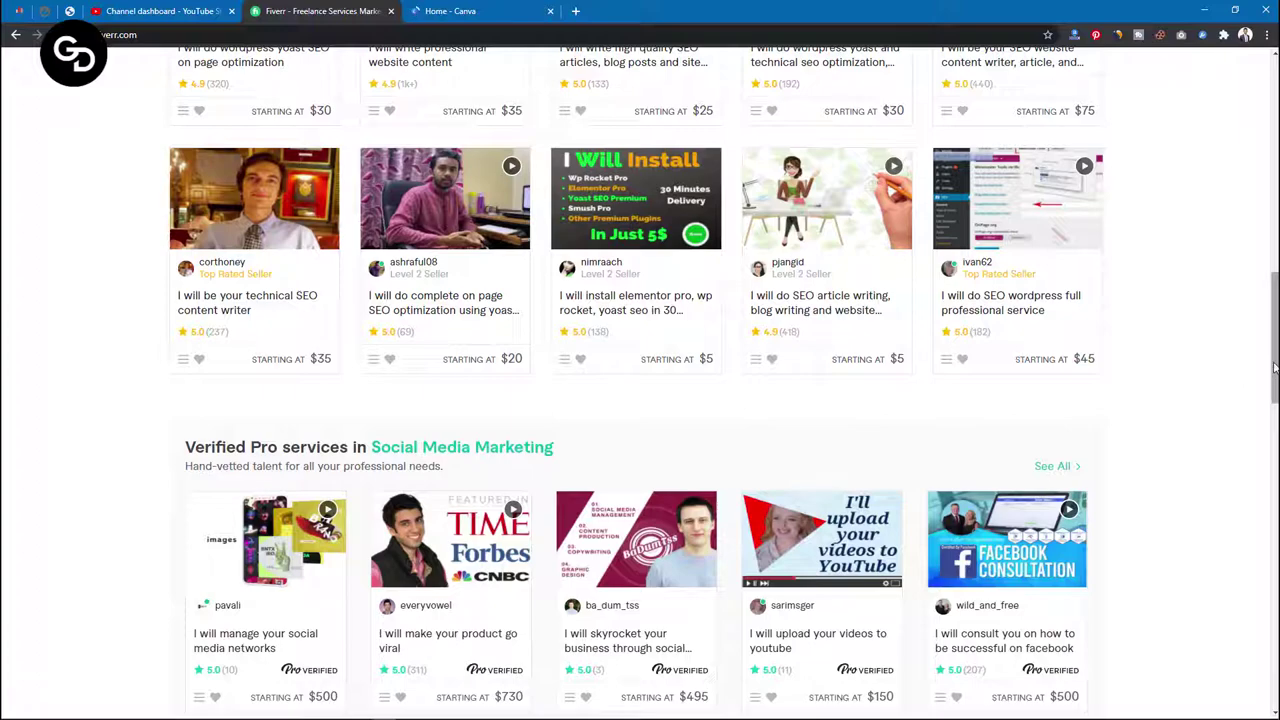
Find and open the 'I will do yoast on page SEO and technical optimization' gig
{"action": "scroll", "coordinate": [1274, 368], "scroll_direction": "down", "scroll_amount": 5}
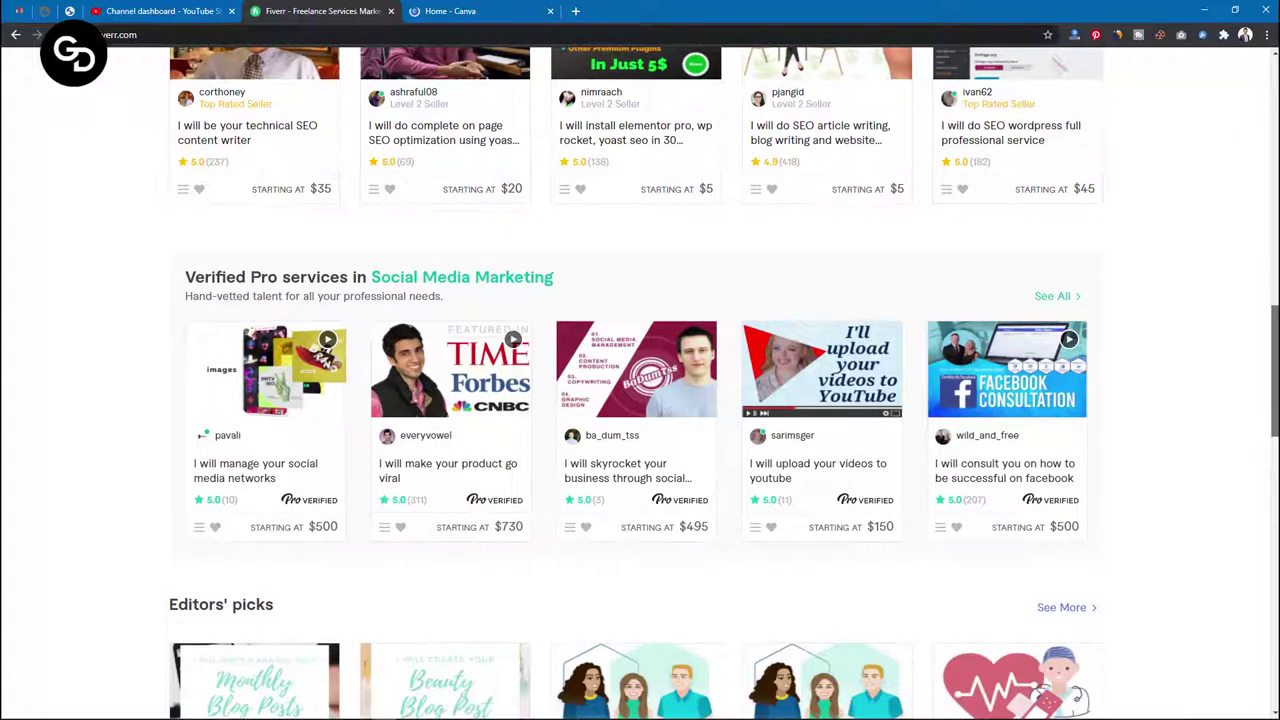
{"action": "scroll", "coordinate": [1274, 420], "scroll_direction": "down", "scroll_amount": 2}
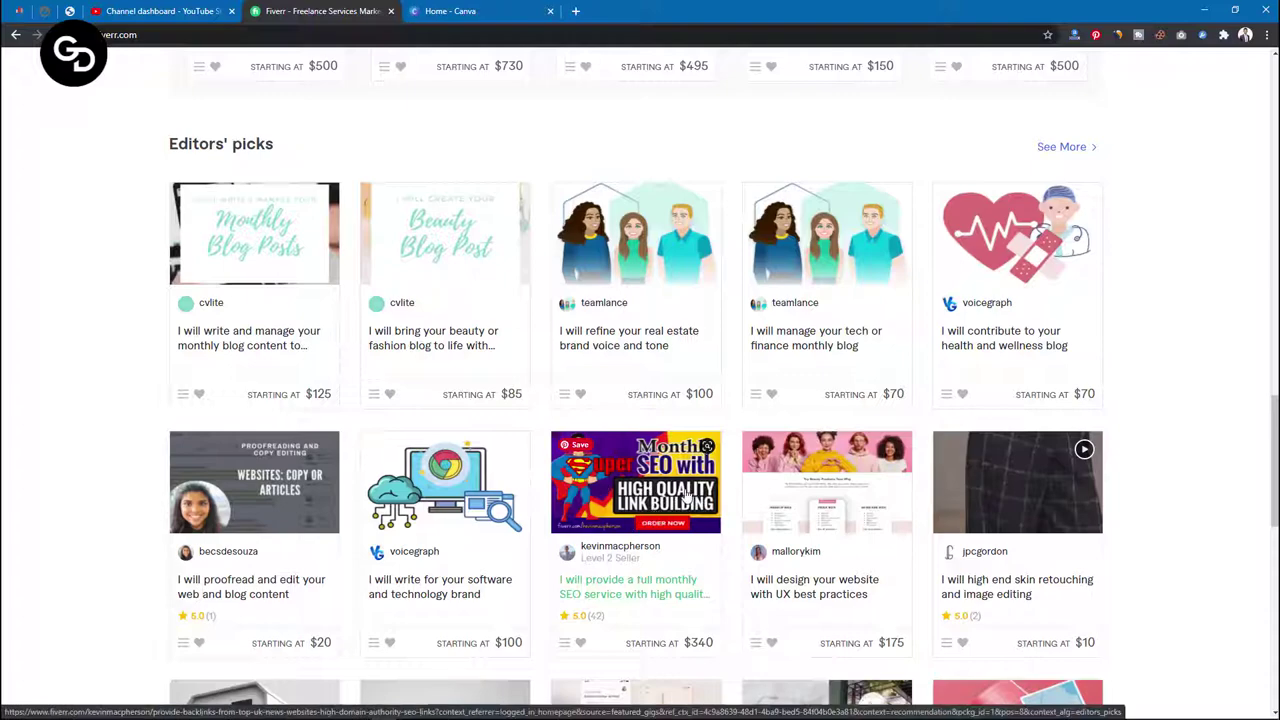
{"action": "left_click_drag", "start_coordinate": [1273, 467], "coordinate": [1271, 143]}
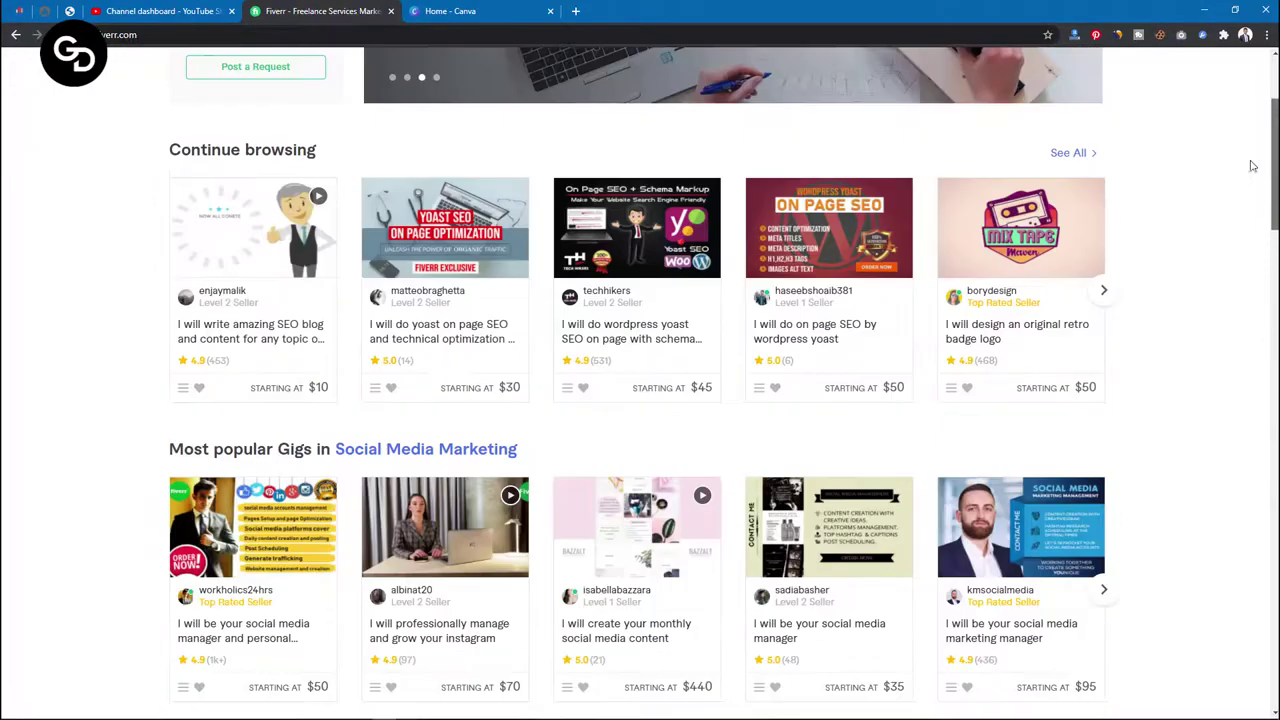
{"action": "left_click", "coordinate": [429, 332]}
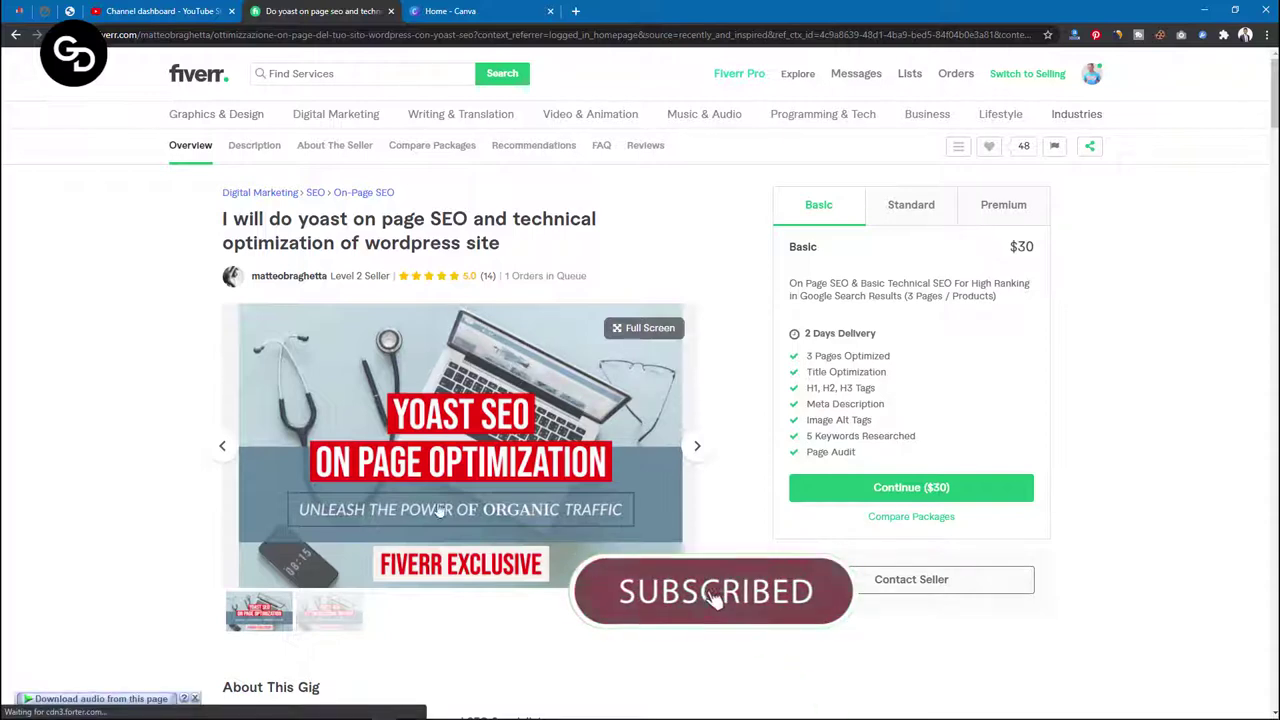
Load the Unsplash website in another new tab
{"action": "left_click", "coordinate": [575, 11]}
{"action": "type", "text": "un"}
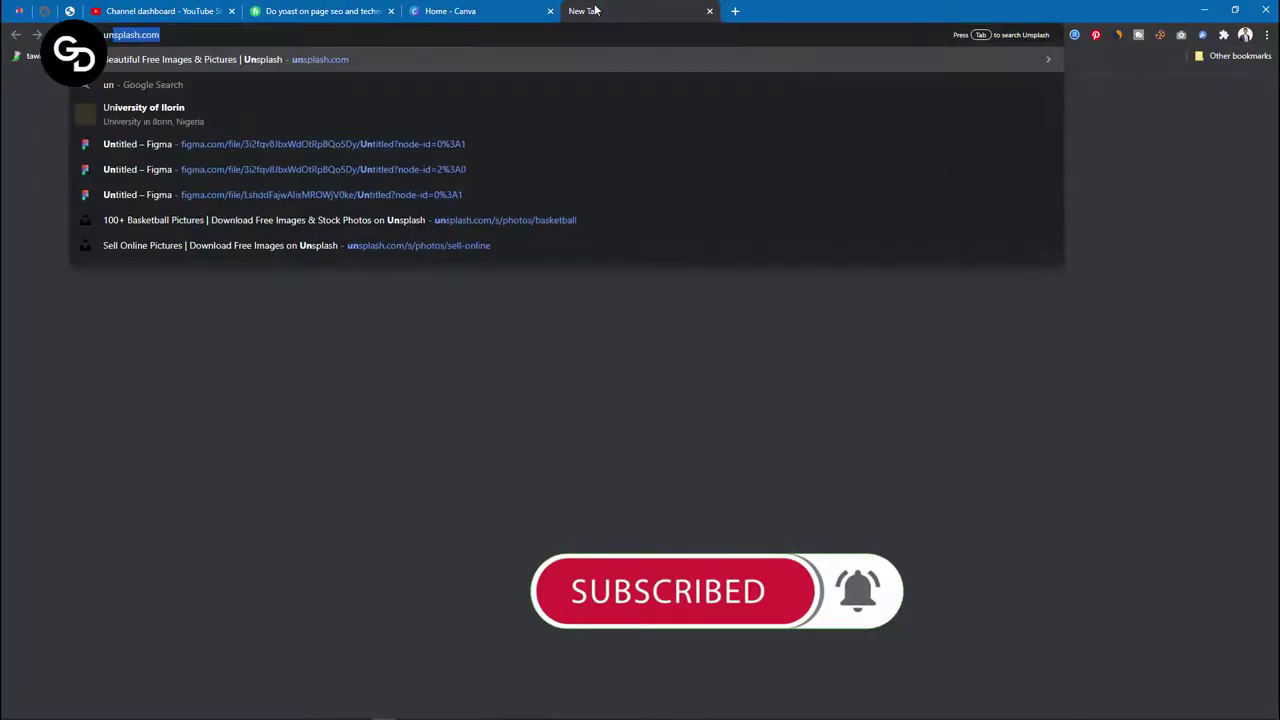
{"action": "key", "text": "Return"}
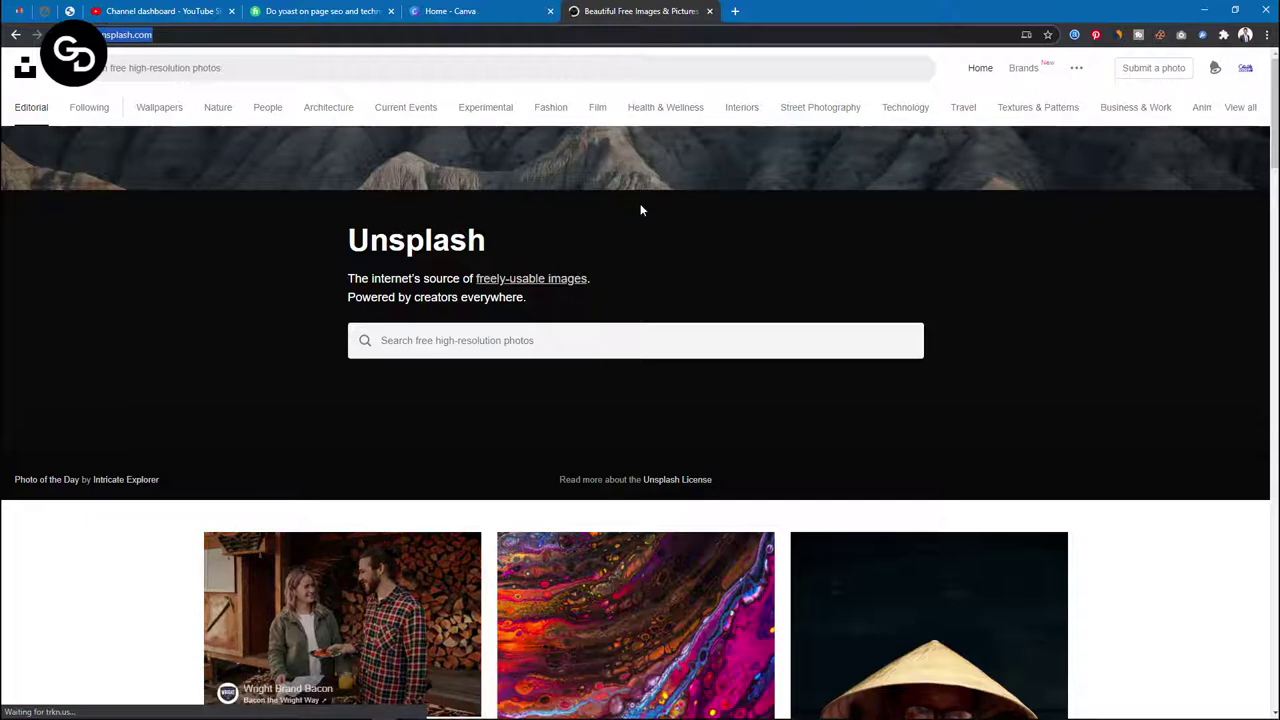
{"action": "left_click", "coordinate": [347, 8]}
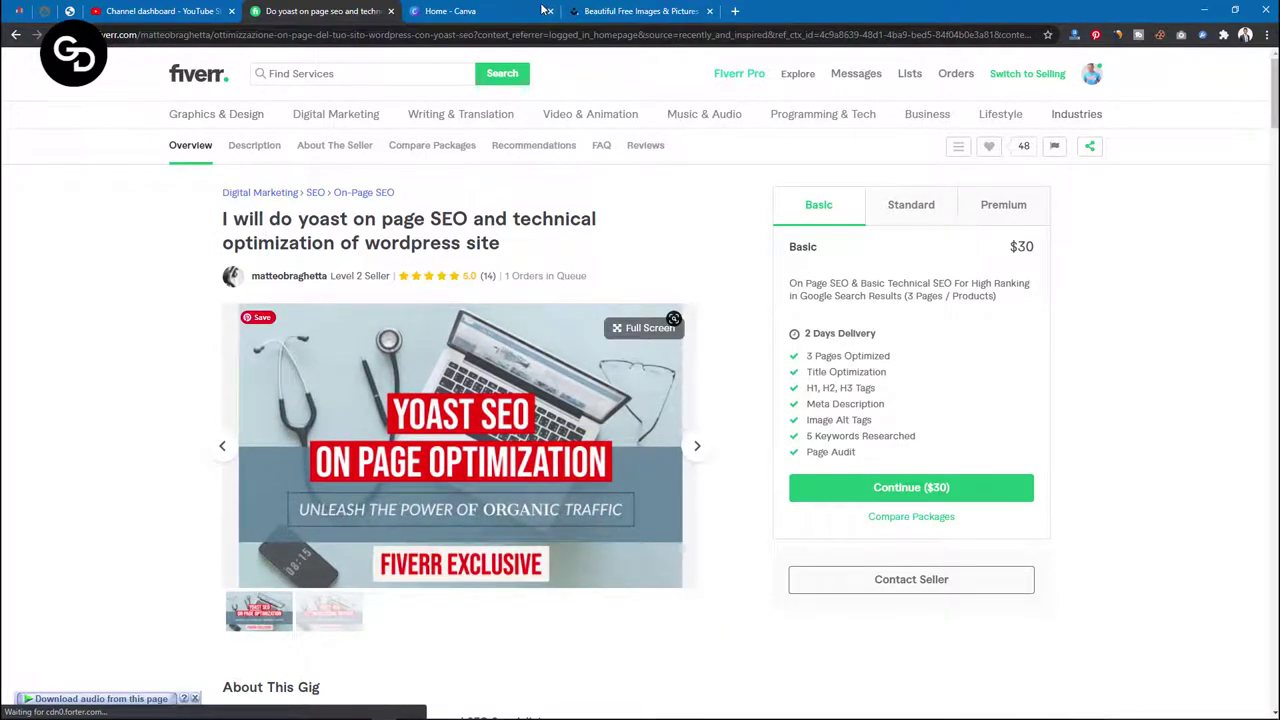
{"action": "left_click", "coordinate": [614, 8]}
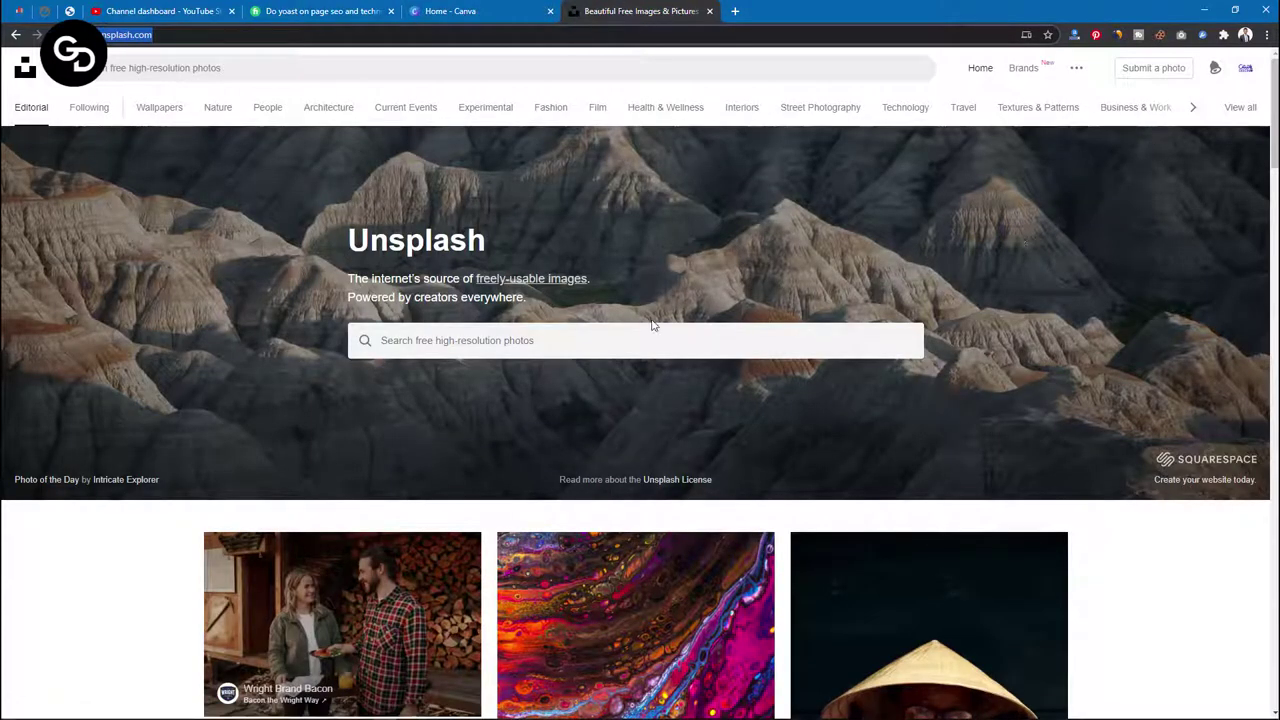
Search Unsplash for 'laptop on table' photos
{"action": "left_click", "coordinate": [603, 349]}
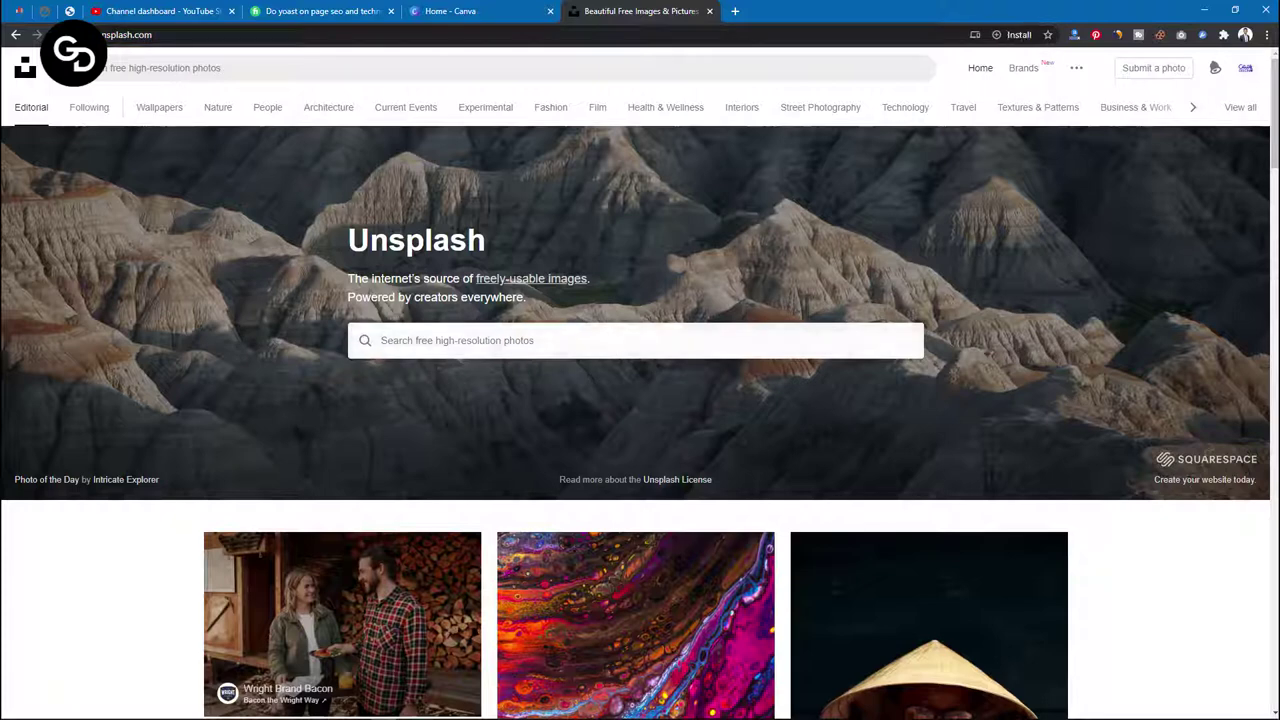
{"action": "type", "text": "laptop"}
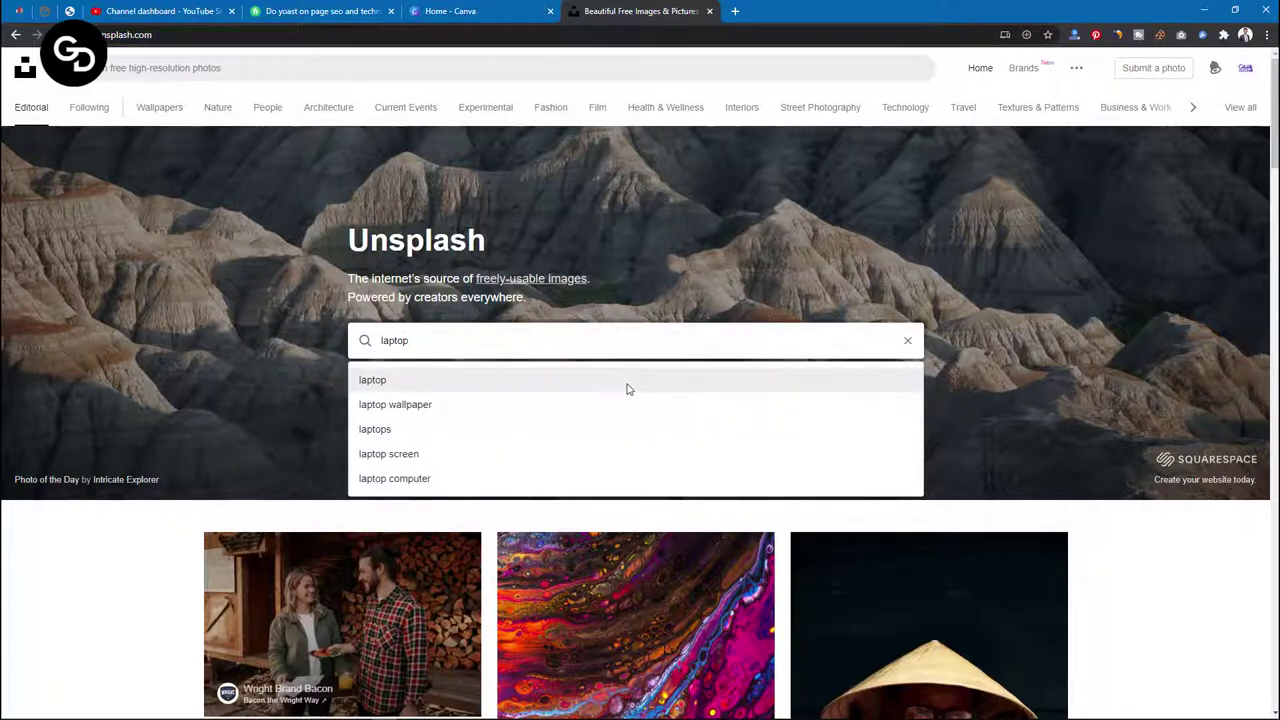
{"action": "type", "text": " on"}
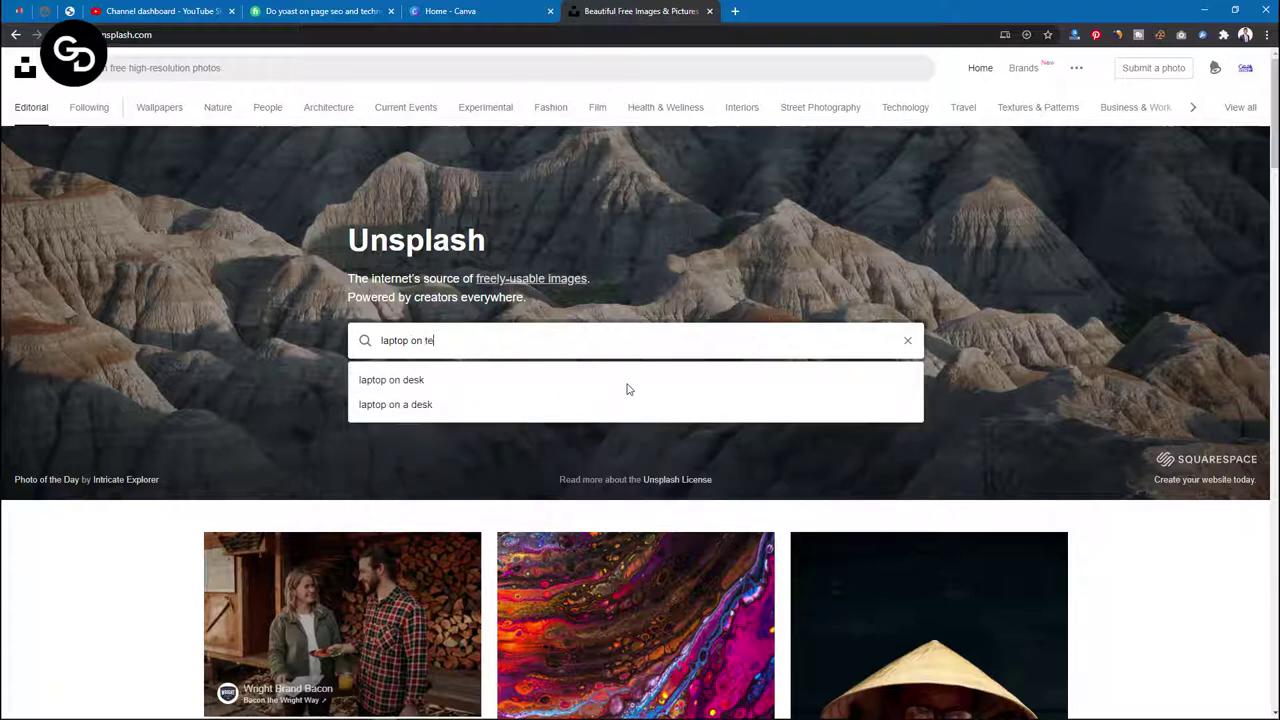
{"action": "type", "text": " table"}
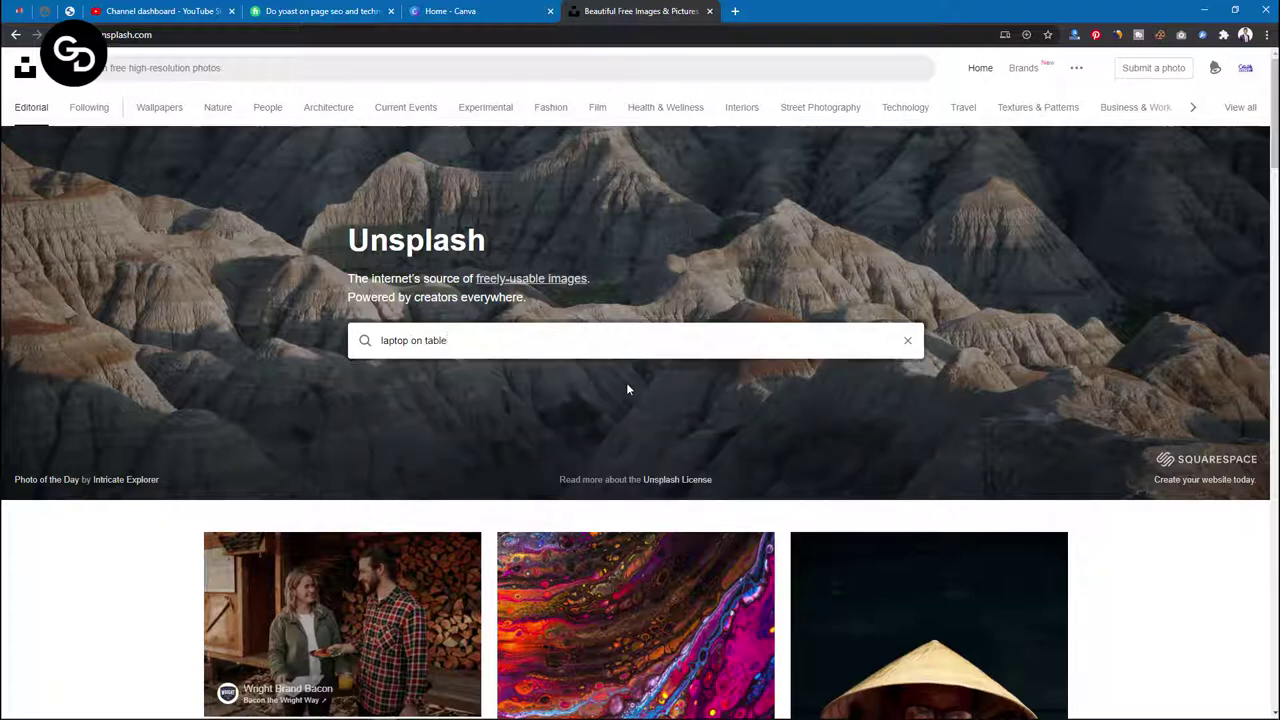
{"action": "key", "text": "Return"}
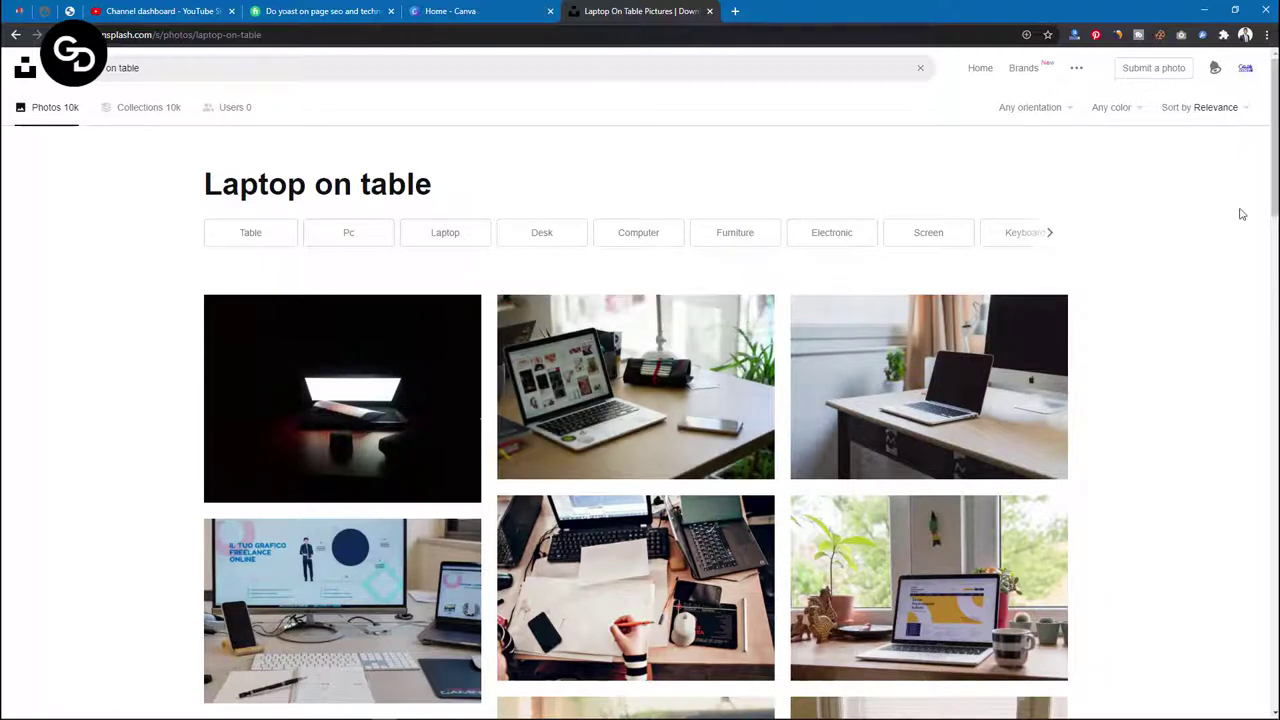
Scroll through the 'laptop on table' photo results
{"action": "left_click_drag", "start_coordinate": [1276, 190], "coordinate": [1276, 221]}
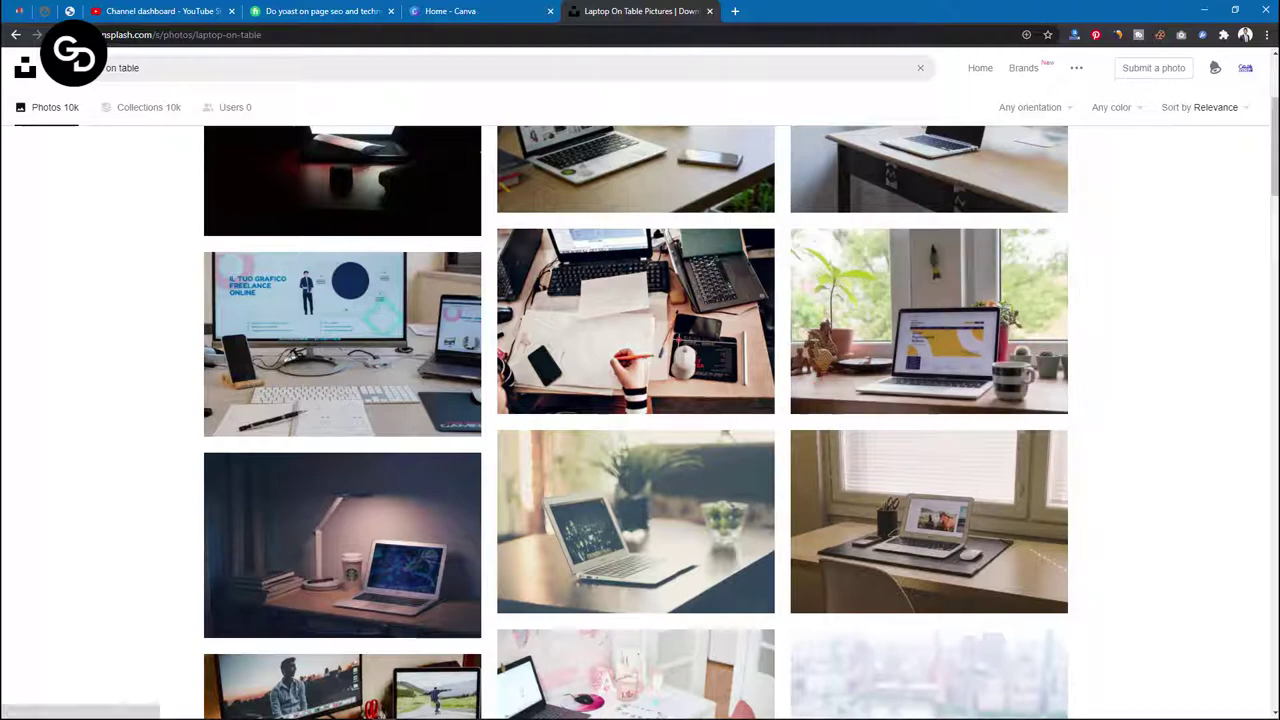
{"action": "scroll", "coordinate": [1265, 218], "scroll_direction": "down", "scroll_amount": 2}
{"action": "scroll", "coordinate": [1265, 222], "scroll_direction": "down", "scroll_amount": 4}
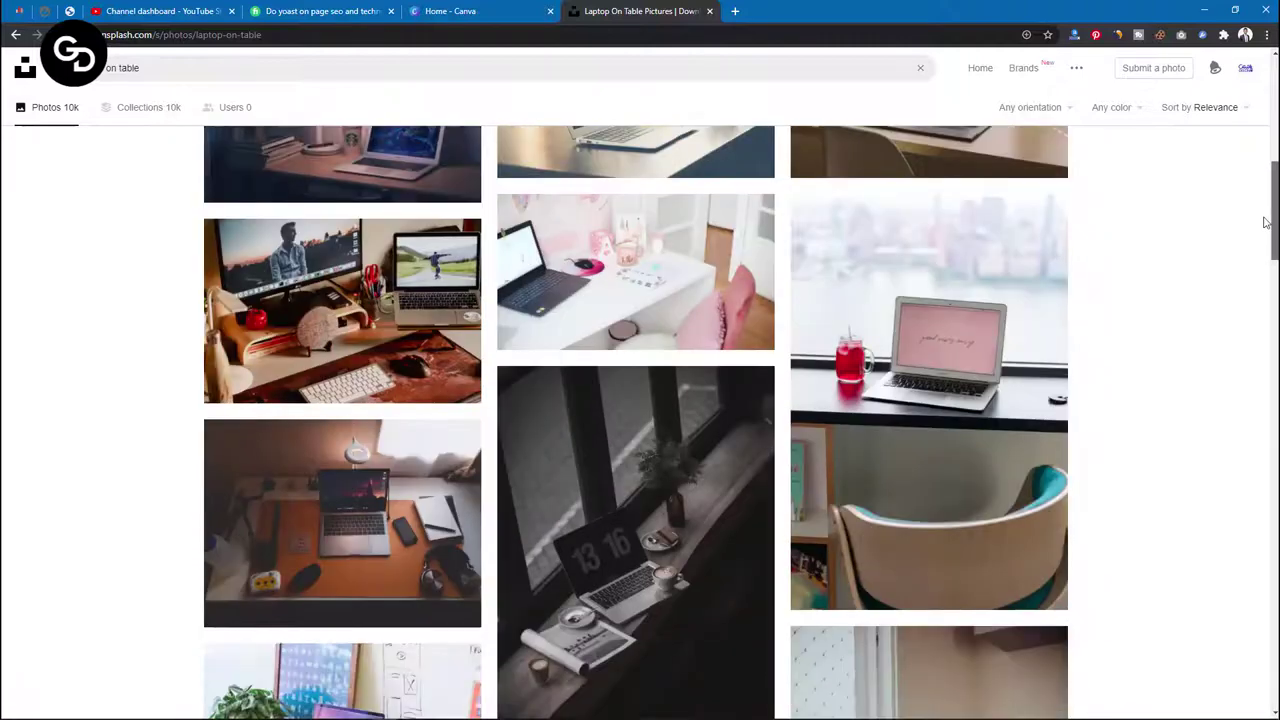
{"action": "scroll", "coordinate": [1260, 266], "scroll_direction": "down", "scroll_amount": 4}
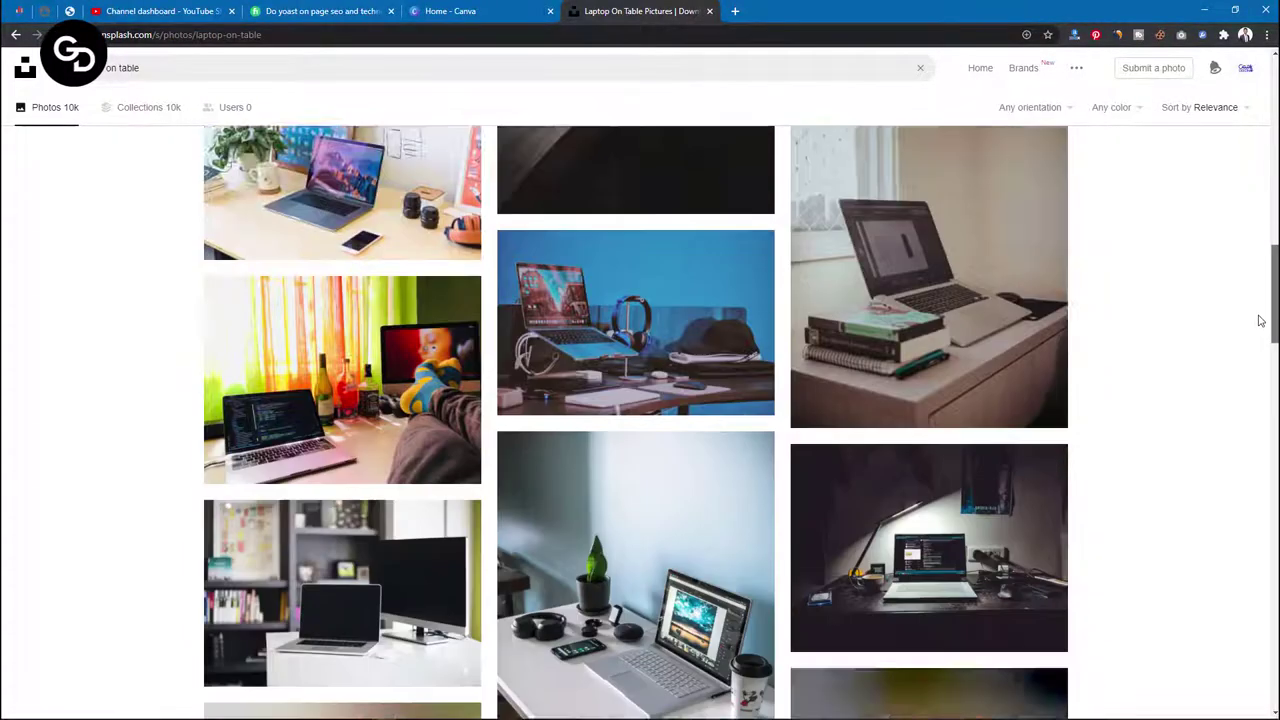
{"action": "scroll", "coordinate": [1260, 360], "scroll_direction": "down", "scroll_amount": 6}
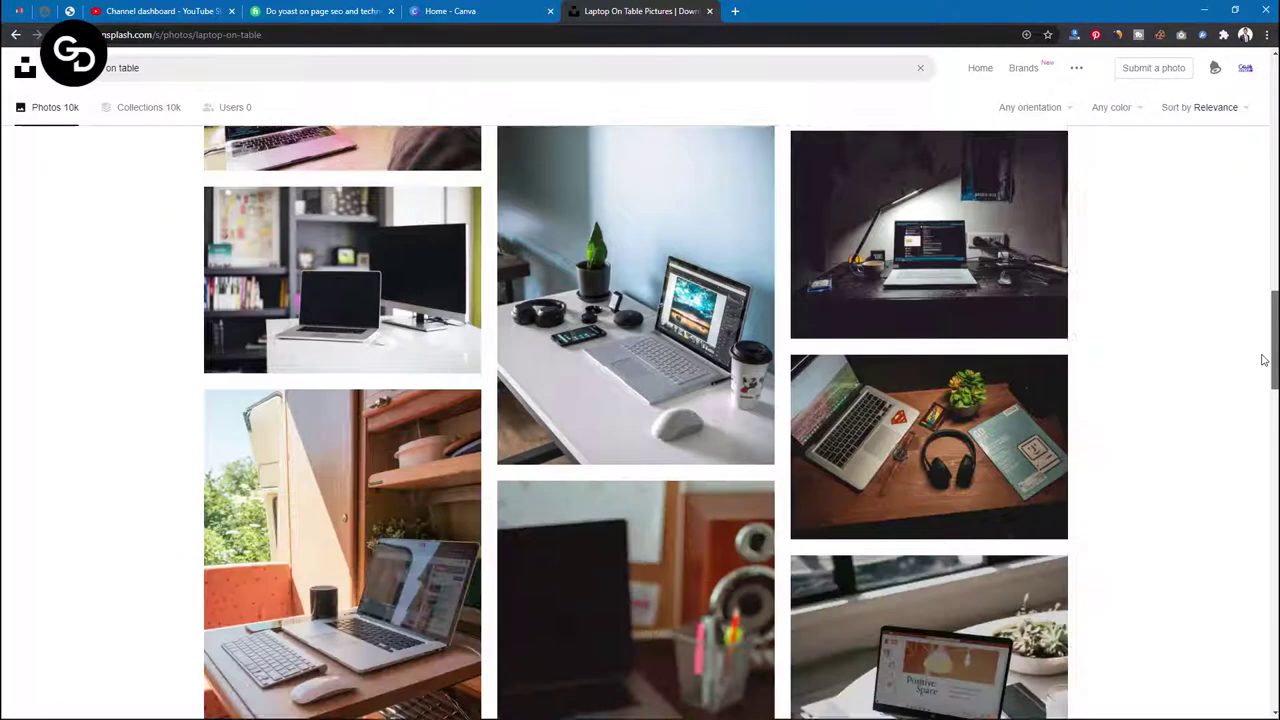
{"action": "scroll", "coordinate": [1262, 425], "scroll_direction": "down", "scroll_amount": 1}
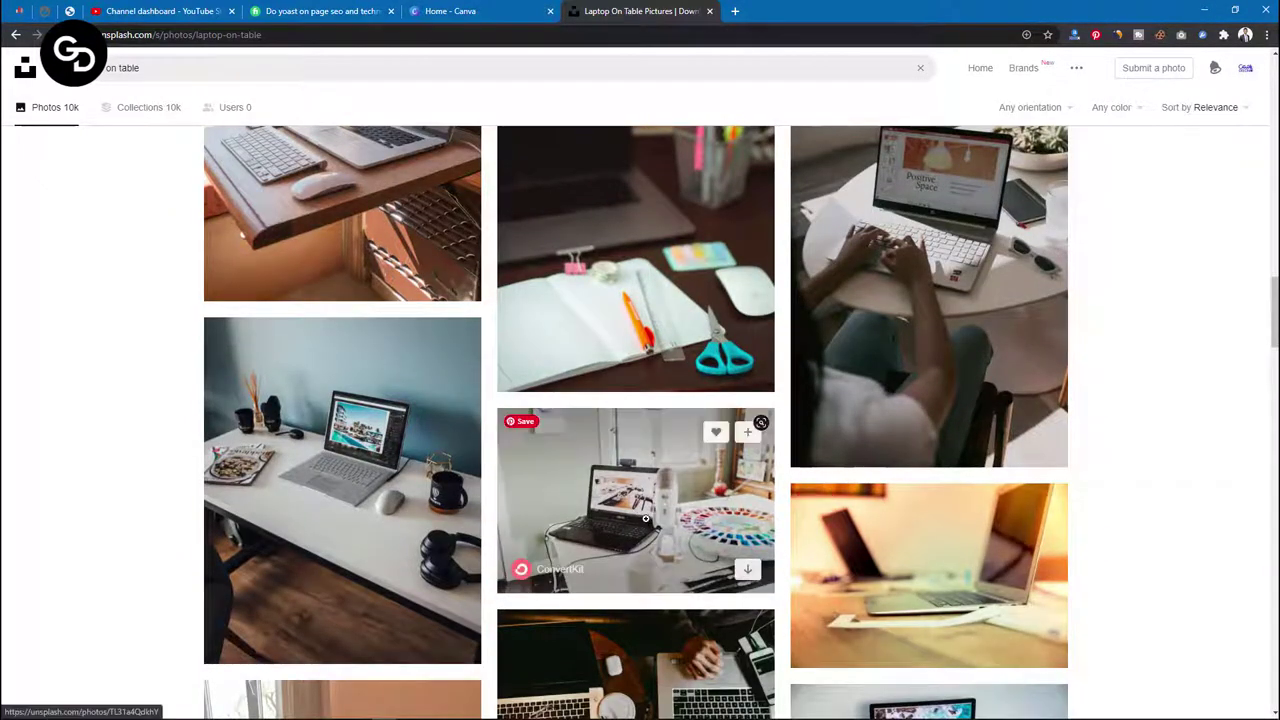
Open the laptop-and-microphone photo, download it, and return to the Canva home tab
{"action": "left_click", "coordinate": [641, 533]}
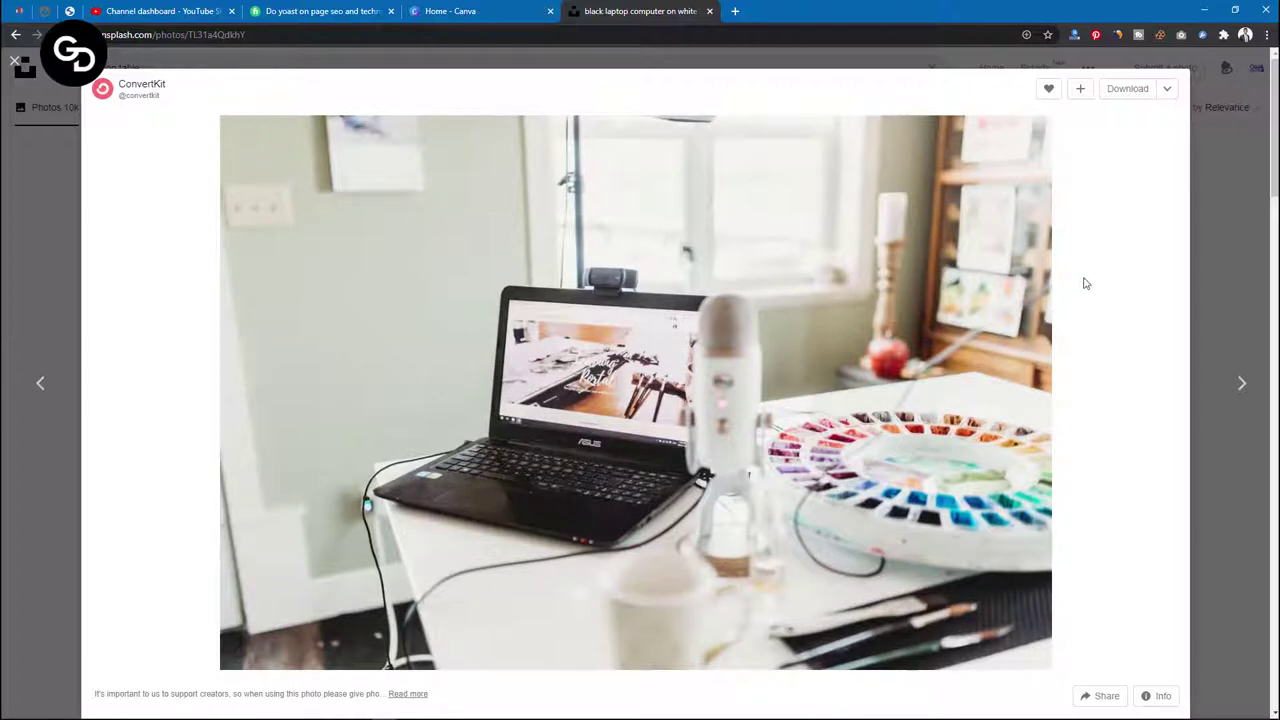
{"action": "left_click", "coordinate": [1118, 94]}
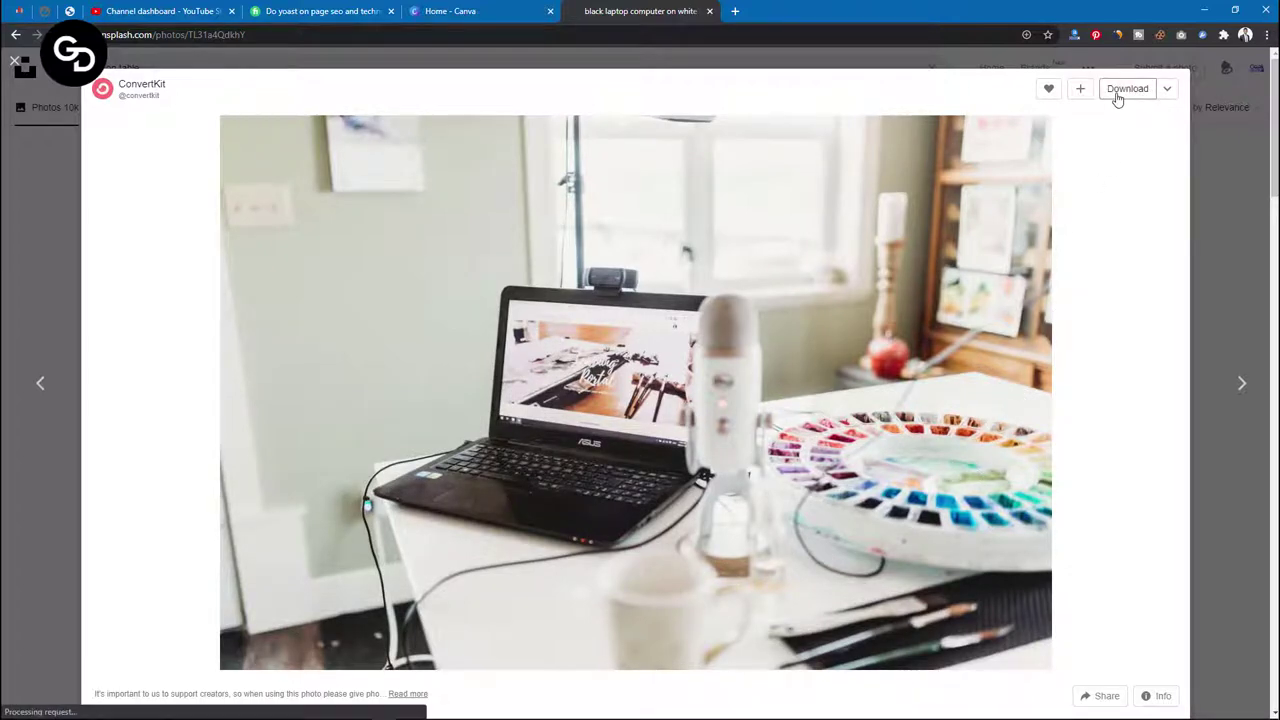
{"action": "left_click", "coordinate": [455, 10]}
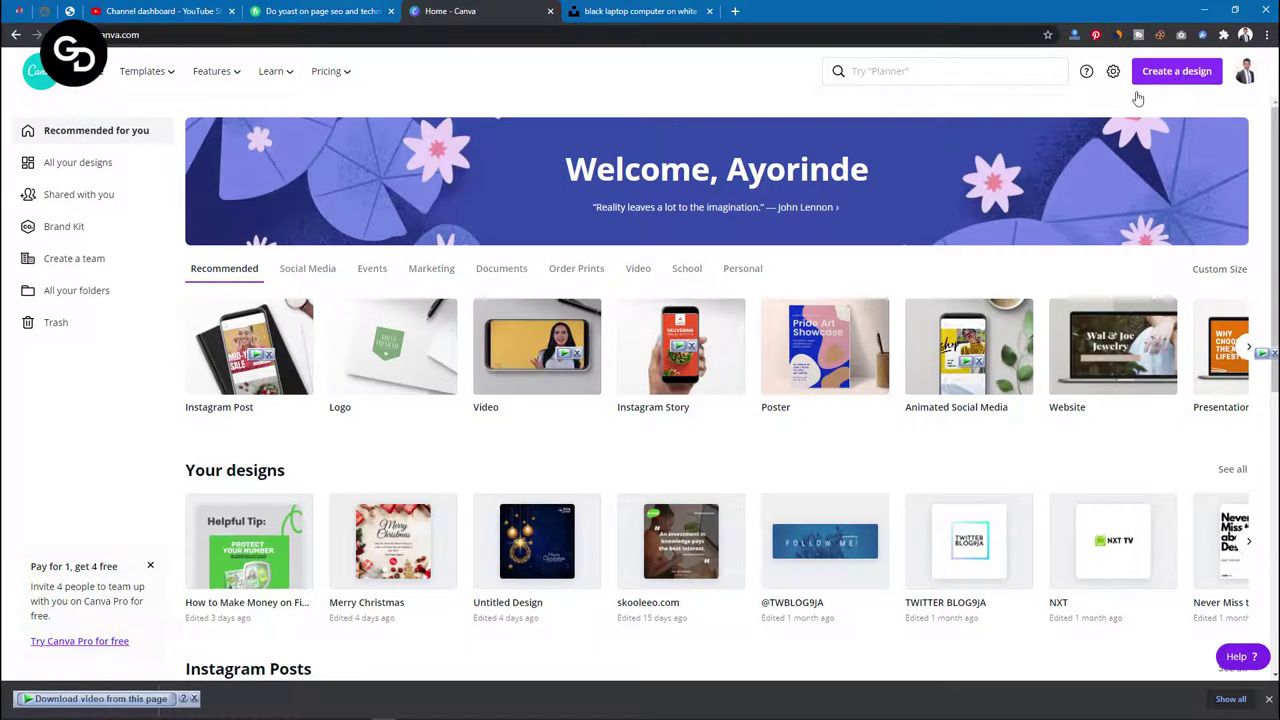
Choose Custom size under Create a design, then view the Fiverr reference gig
{"action": "left_click", "coordinate": [1176, 71]}
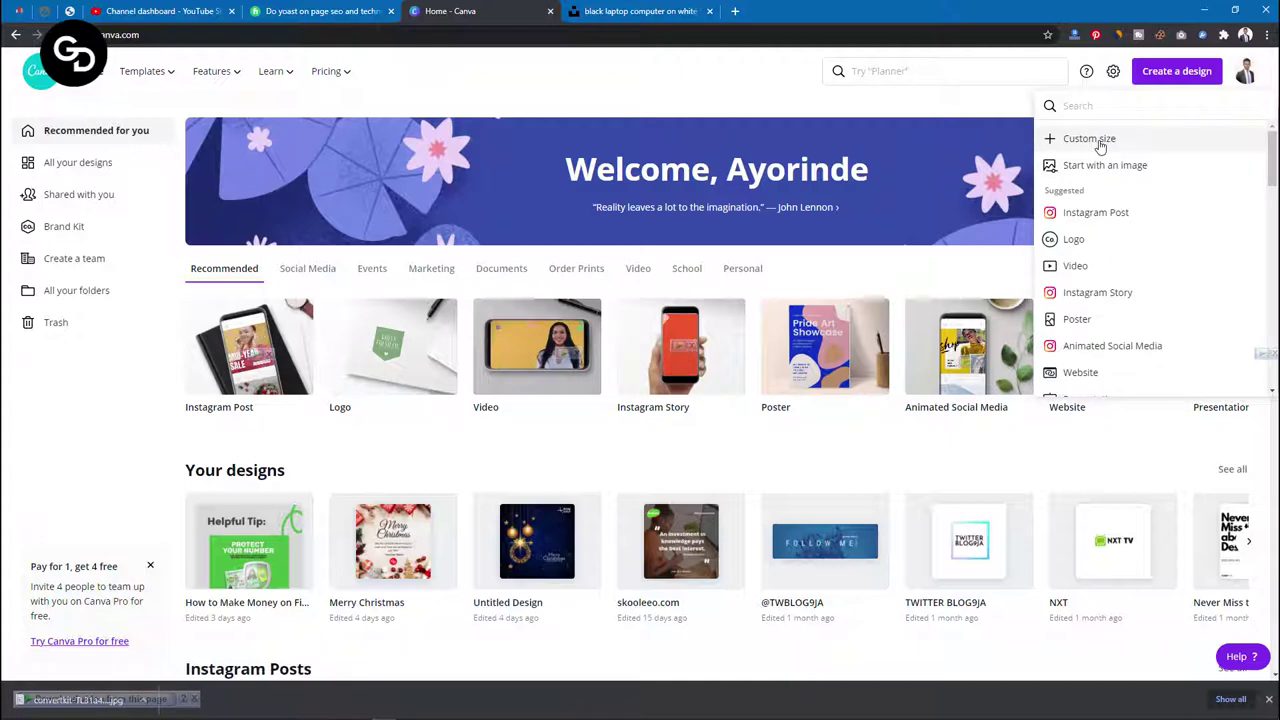
{"action": "left_click", "coordinate": [1100, 140]}
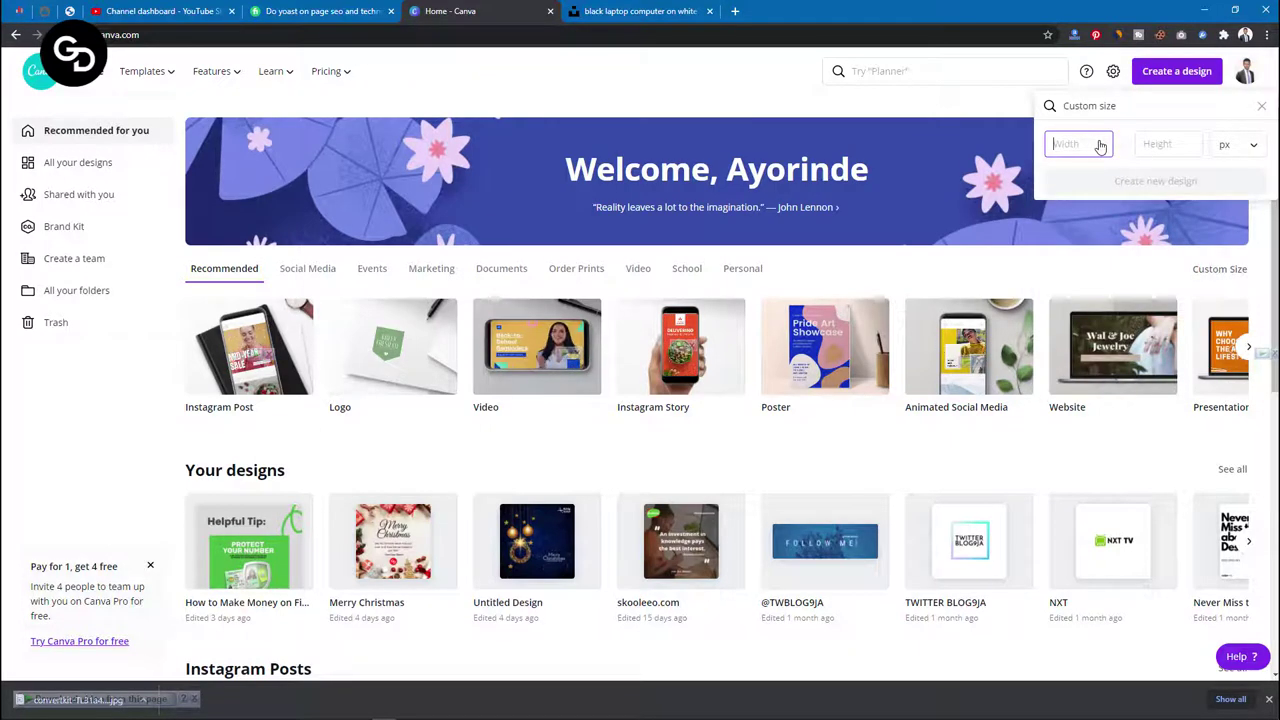
{"action": "left_click", "coordinate": [283, 10]}
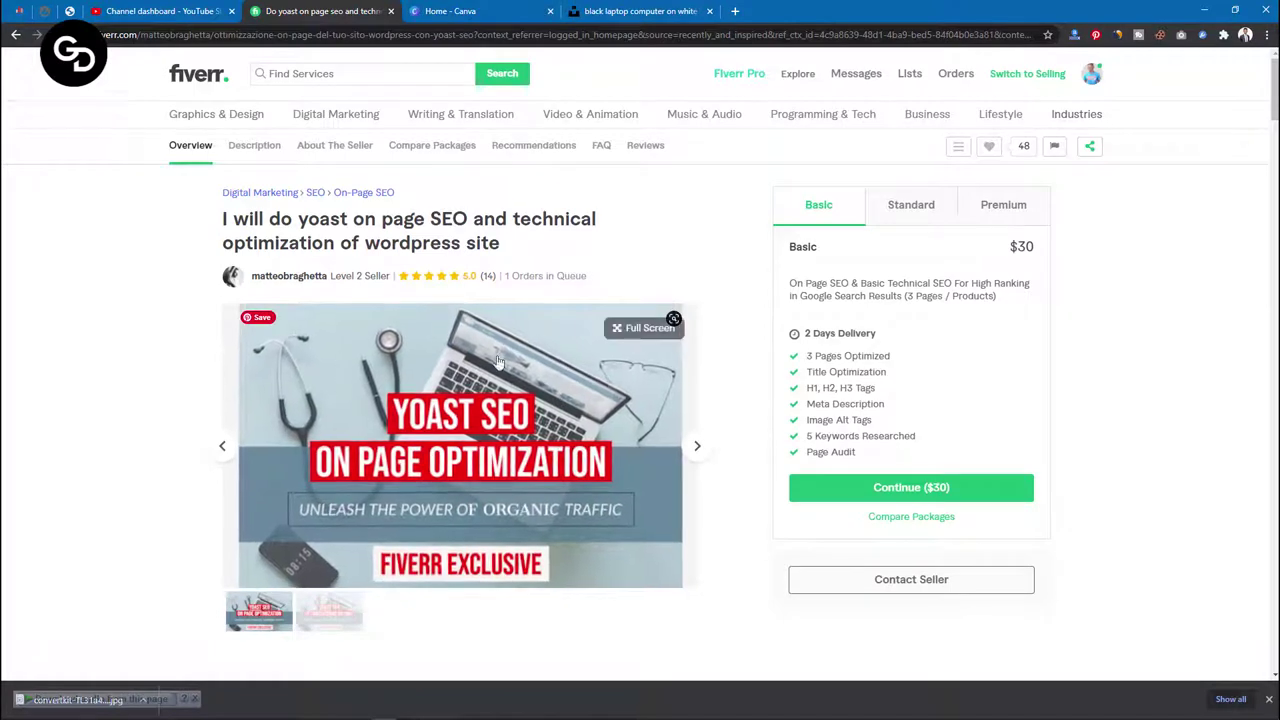
Google 'fiverr gig image size' in a new tab
{"action": "left_click", "coordinate": [735, 12]}
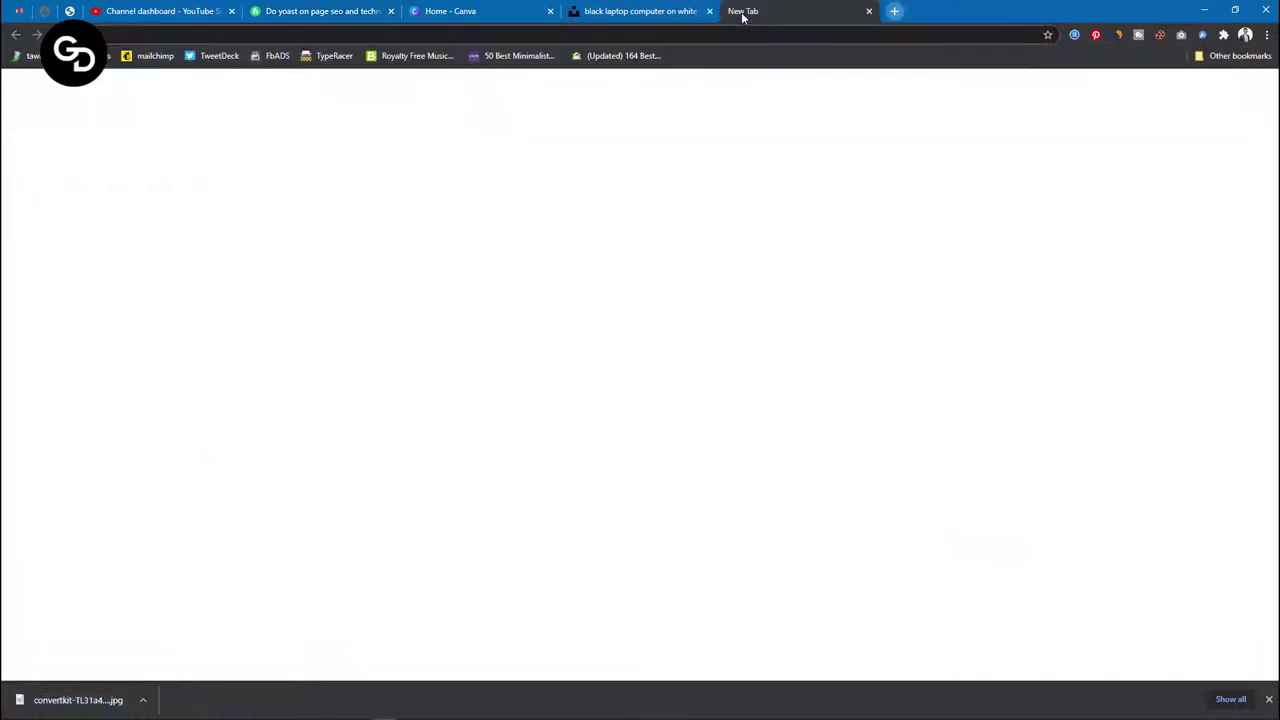
{"action": "type", "text": "fivrr"}
{"action": "key", "text": "BackSpace"}
{"action": "key", "text": "BackSpace"}
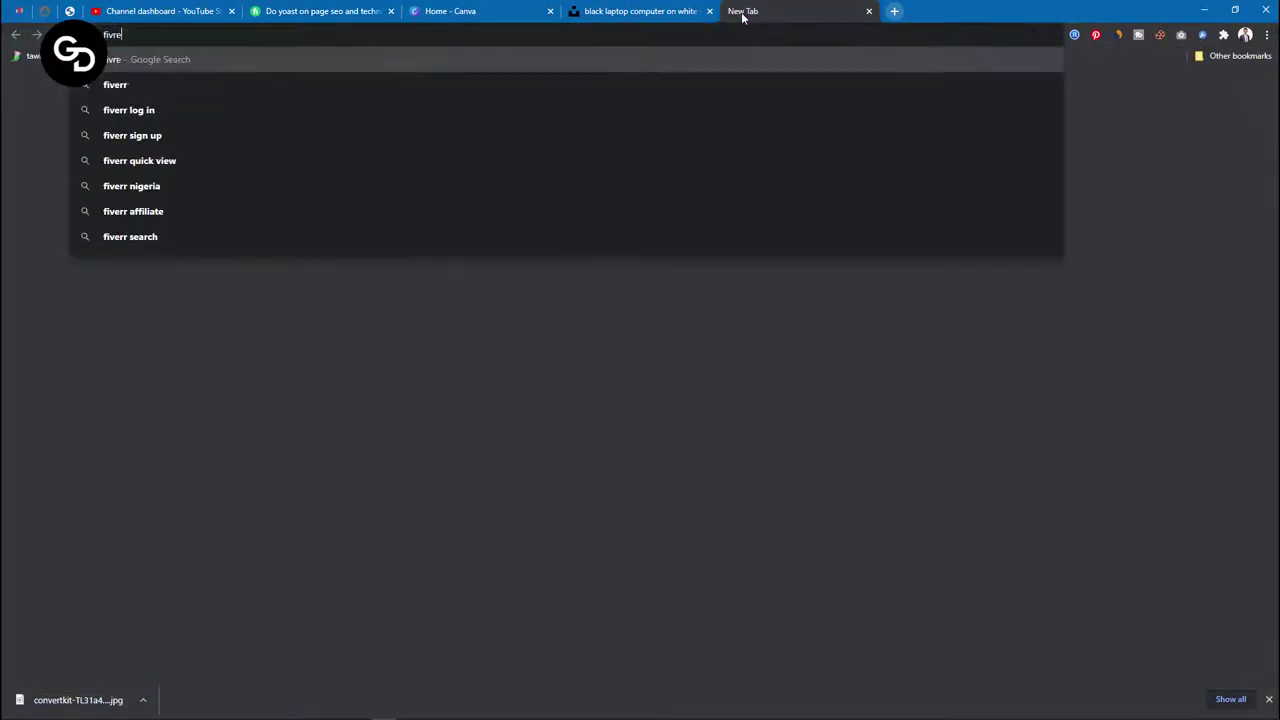
{"action": "type", "text": "err "}
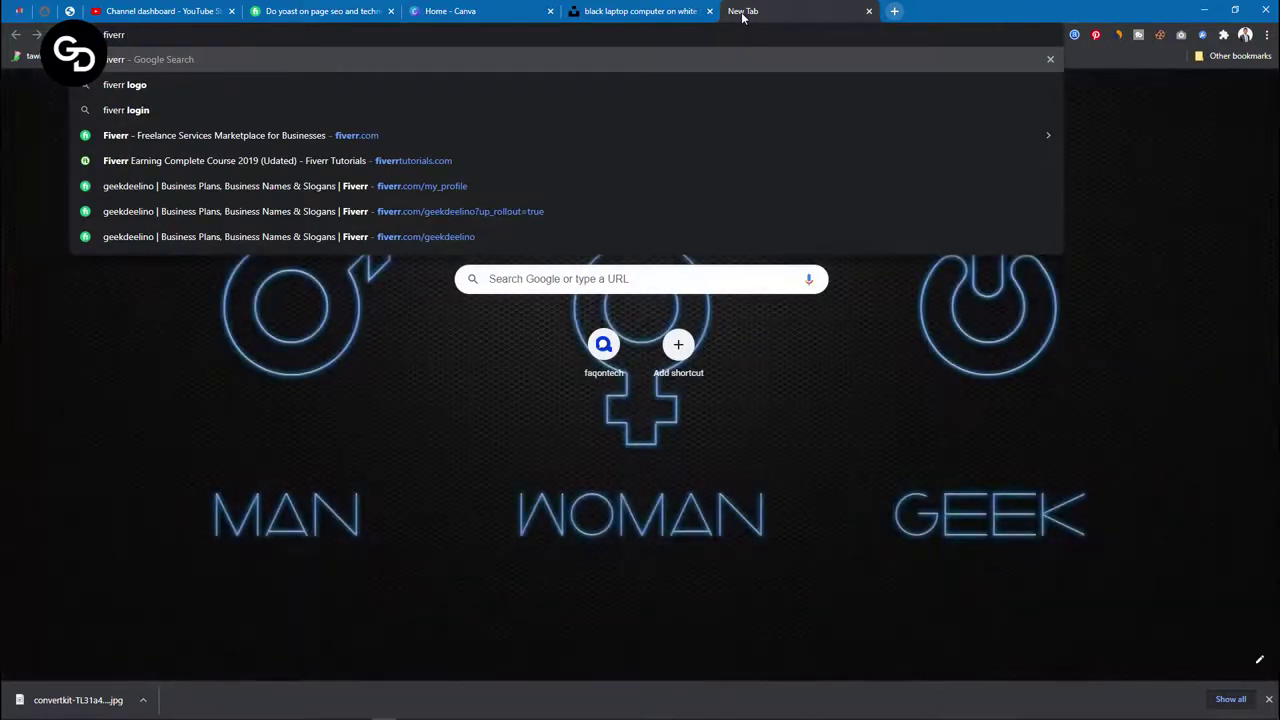
{"action": "type", "text": "gig"}
{"action": "type", "text": " i"}
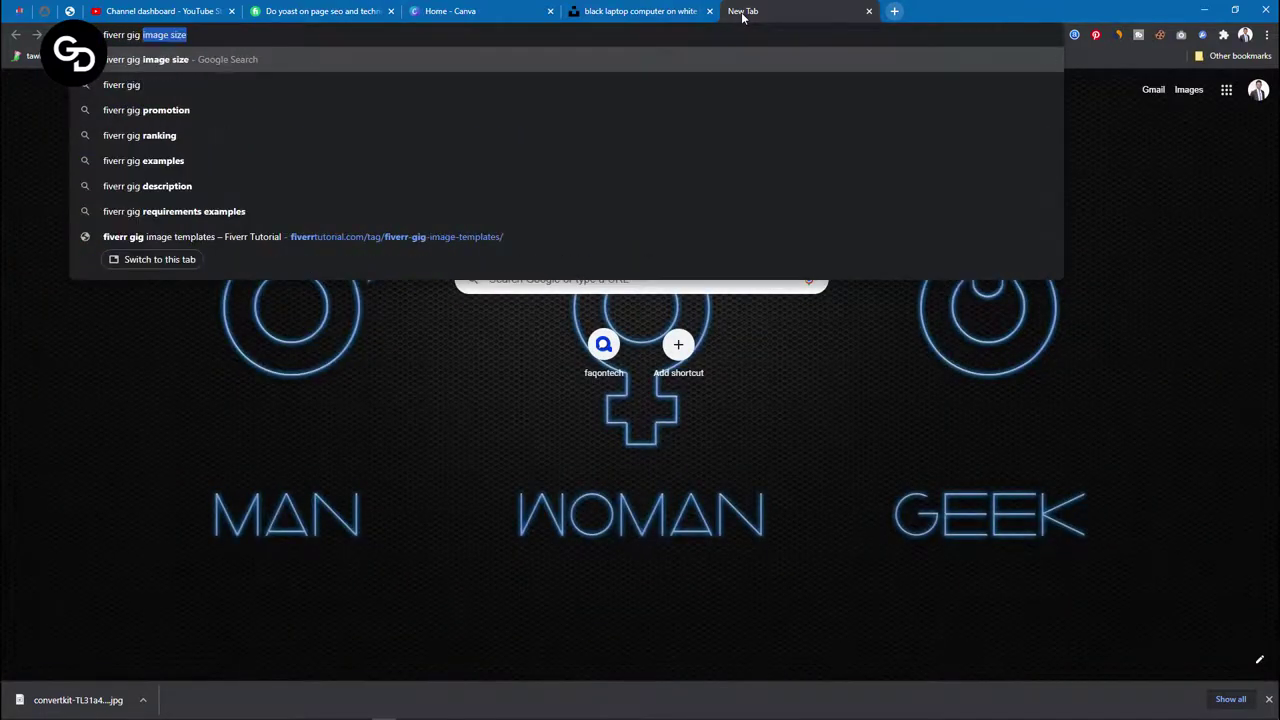
{"action": "key", "text": "Return"}
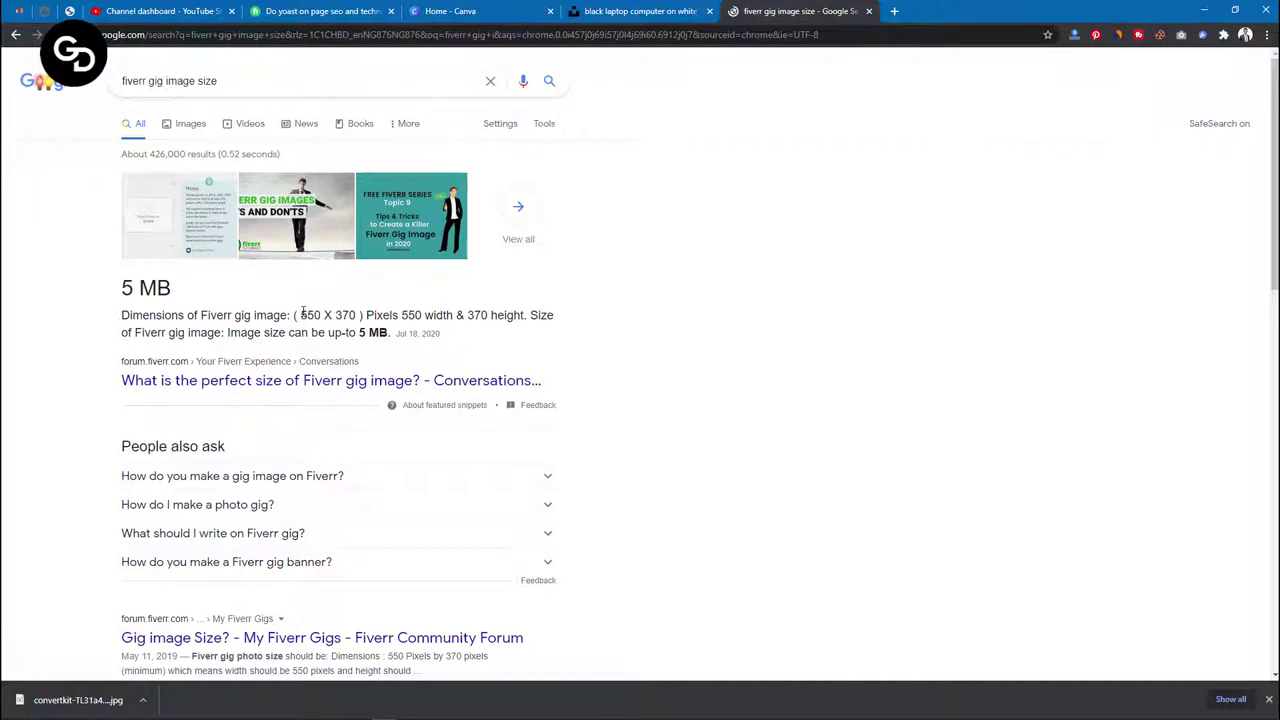
Copy the 550 width from the 550 x 370 result and go back to Canva
{"action": "double_click", "coordinate": [305, 314]}
{"action": "key", "text": "ctrl+c"}
{"action": "left_click", "coordinate": [618, 5]}
{"action": "left_click", "coordinate": [532, 9]}
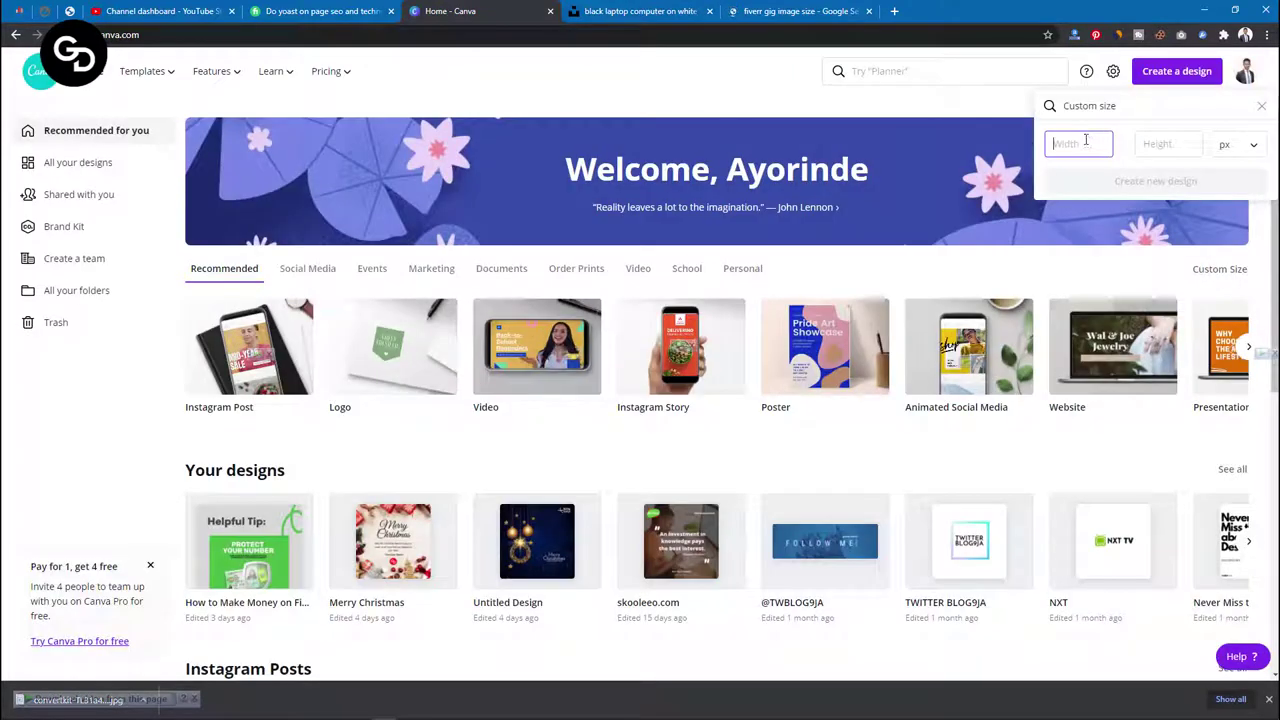
Enter width 550 and height 370 px and create the custom design
{"action": "key", "text": "ctrl+v"}
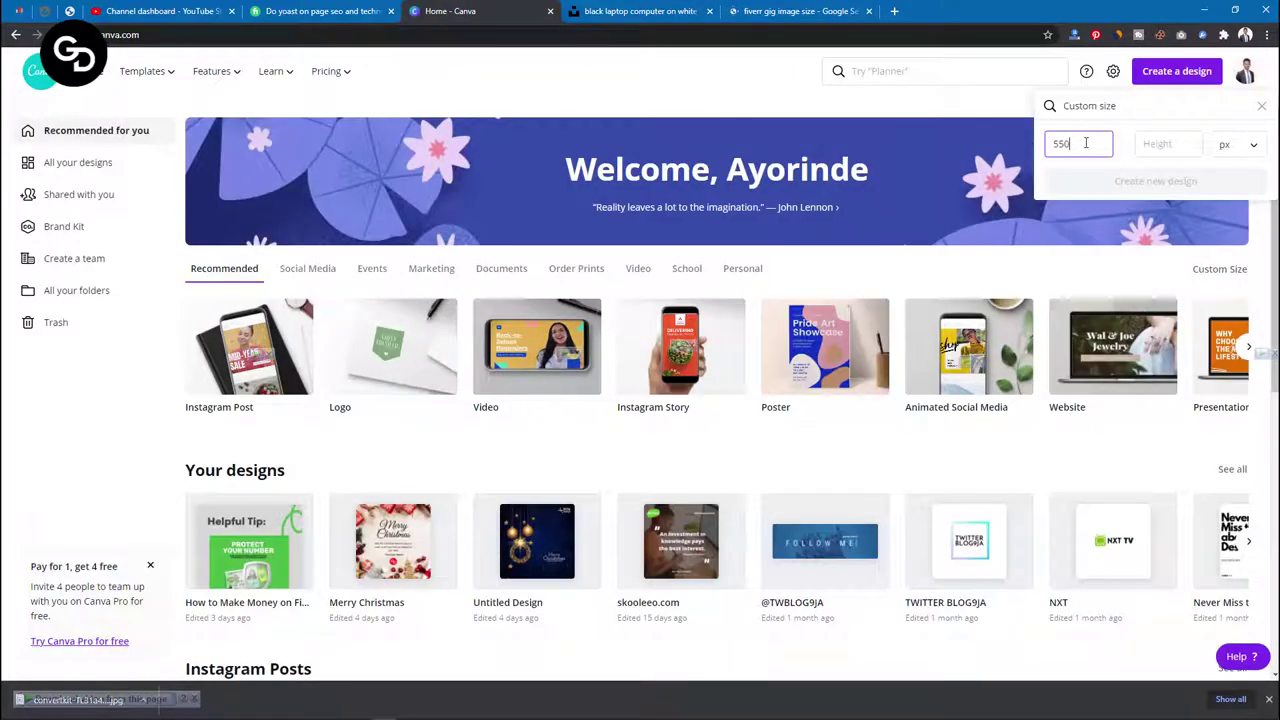
{"action": "left_click", "coordinate": [813, 11]}
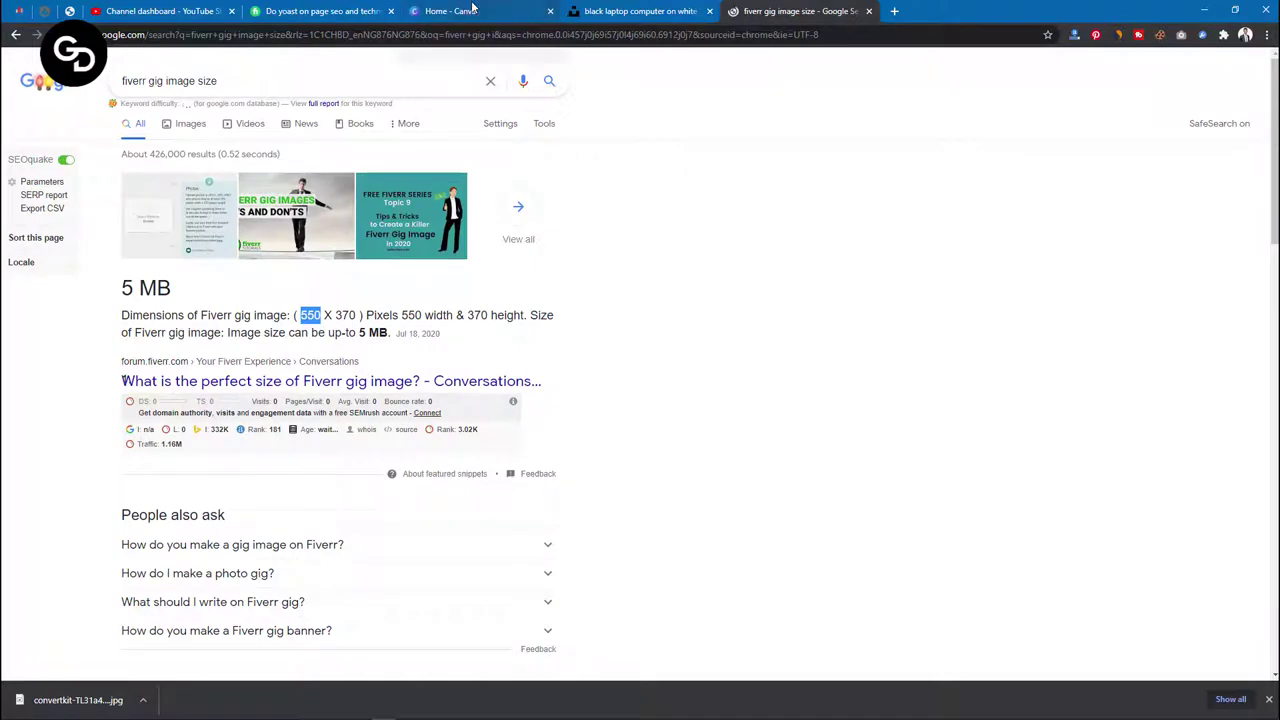
{"action": "key", "text": "ctrl+6"}
{"action": "key", "text": "ctrl+v"}
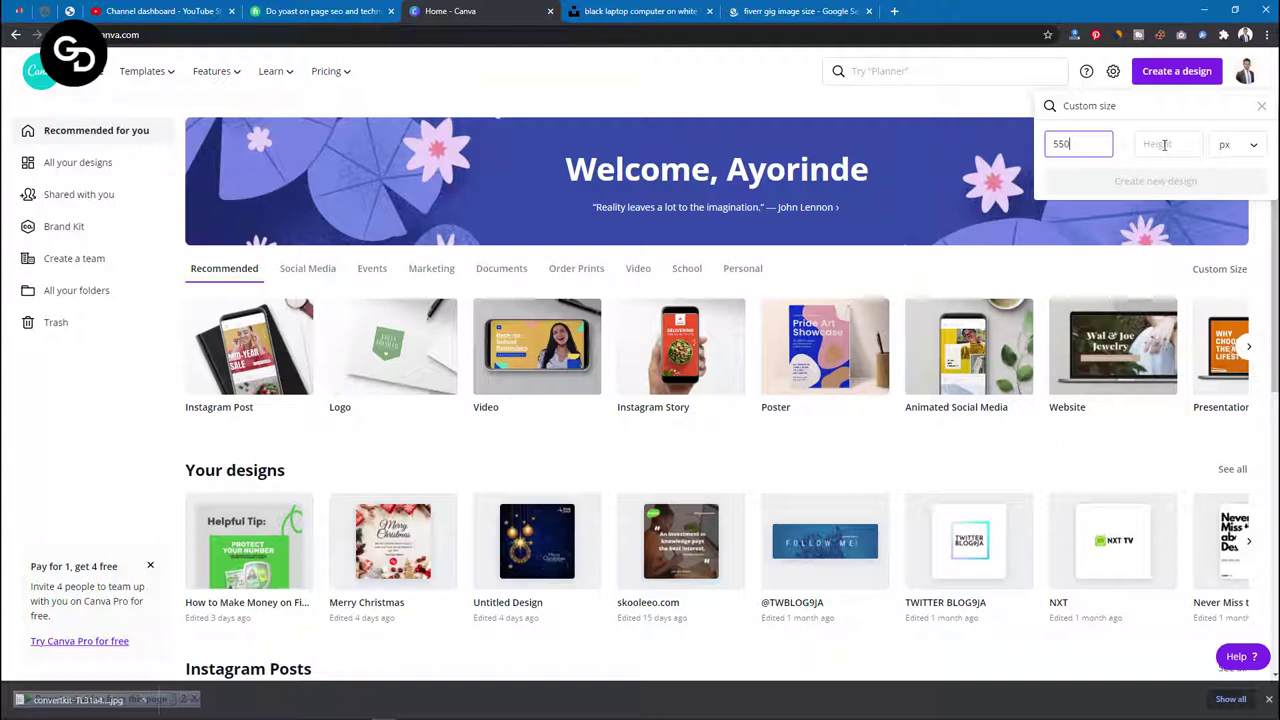
{"action": "left_click", "coordinate": [1164, 144]}
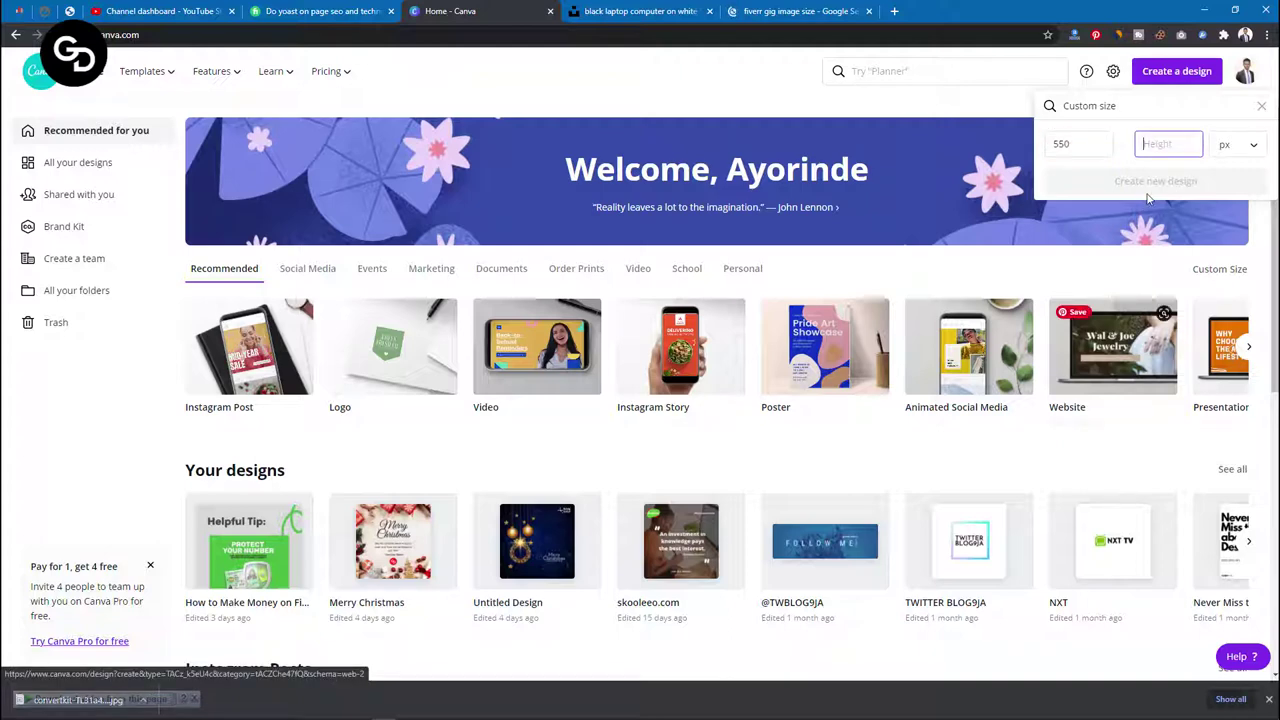
{"action": "type", "text": "370"}
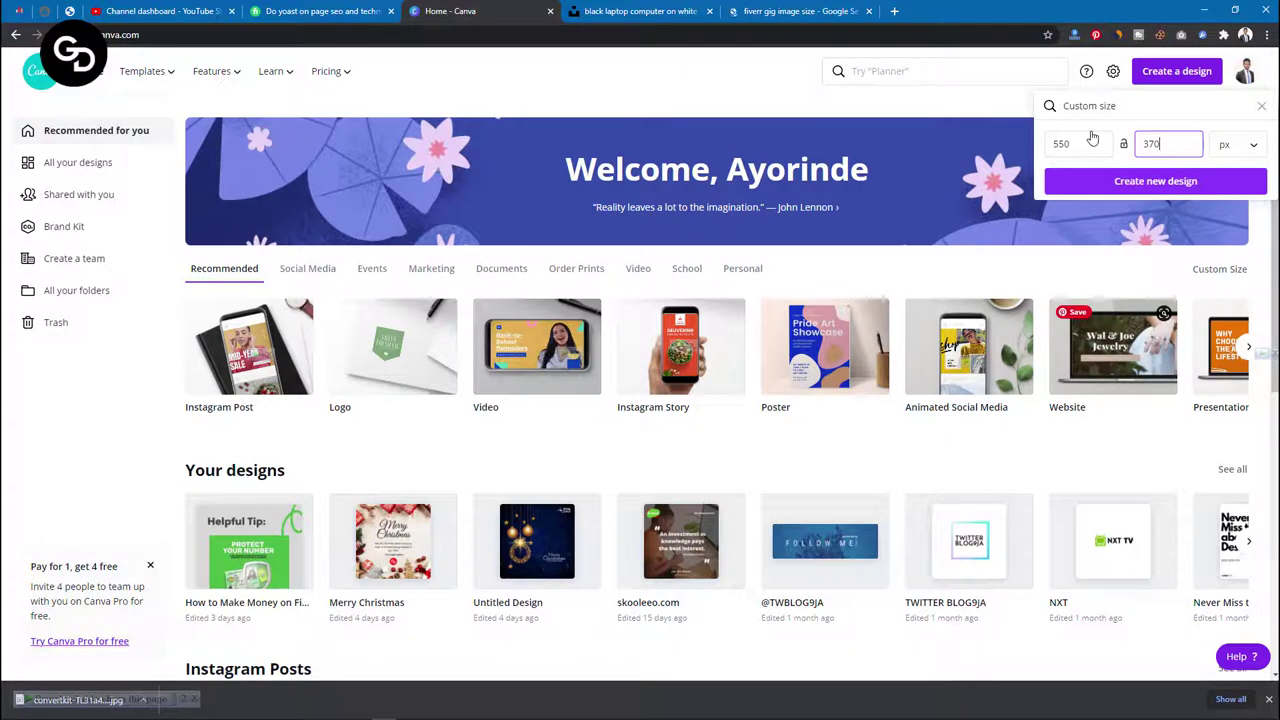
{"action": "key", "text": "Return"}
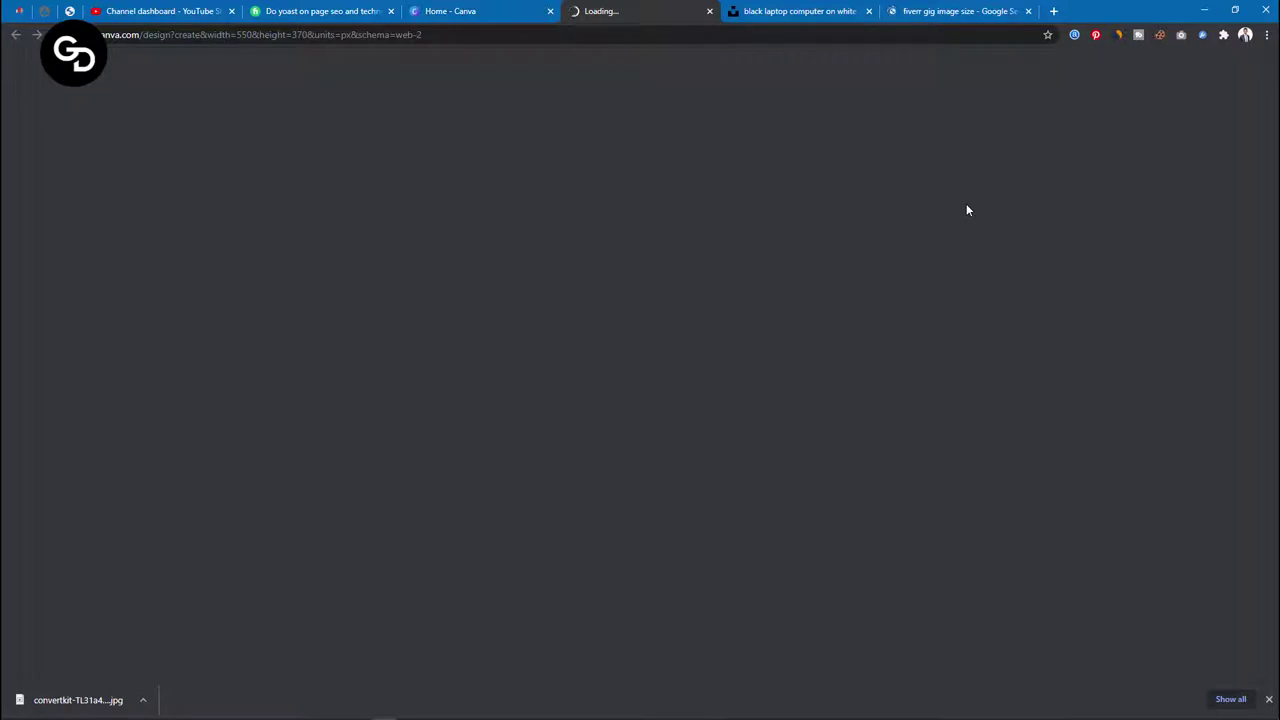
Close the Google results tab, check the Fiverr gig, and show Uploads beside the blank design
{"action": "left_click", "coordinate": [1030, 11]}
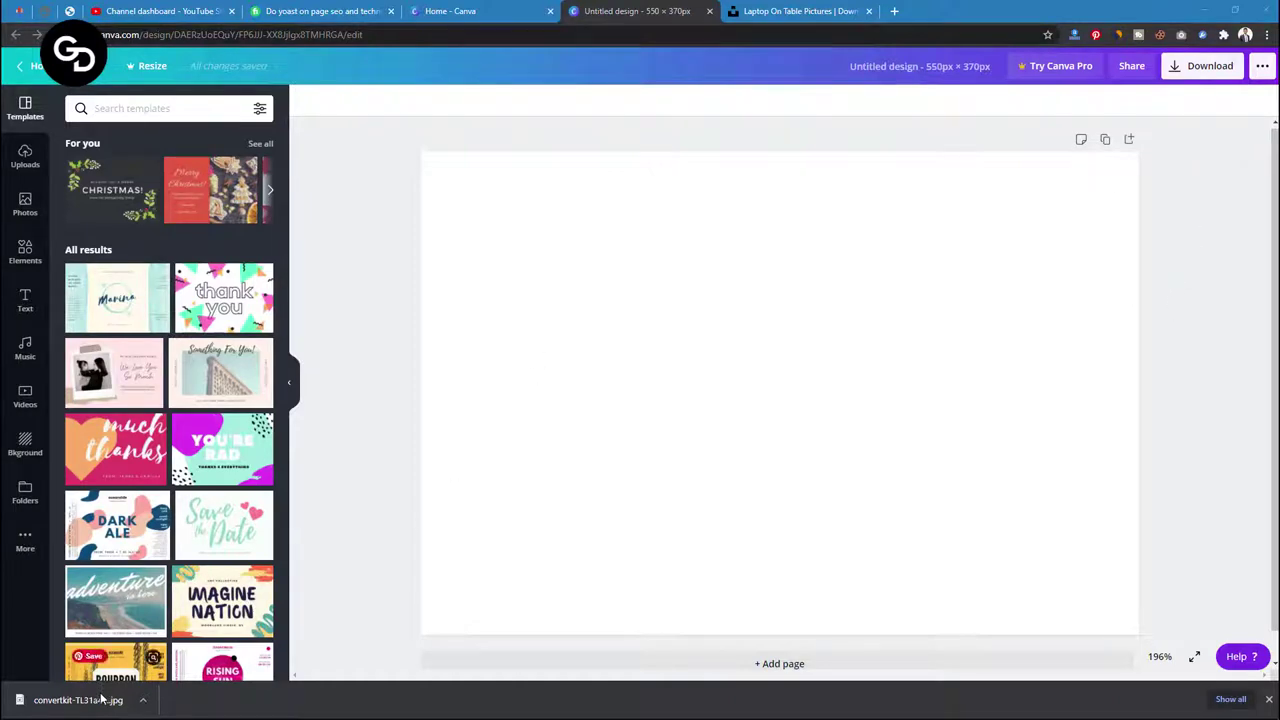
{"action": "left_click", "coordinate": [559, 380]}
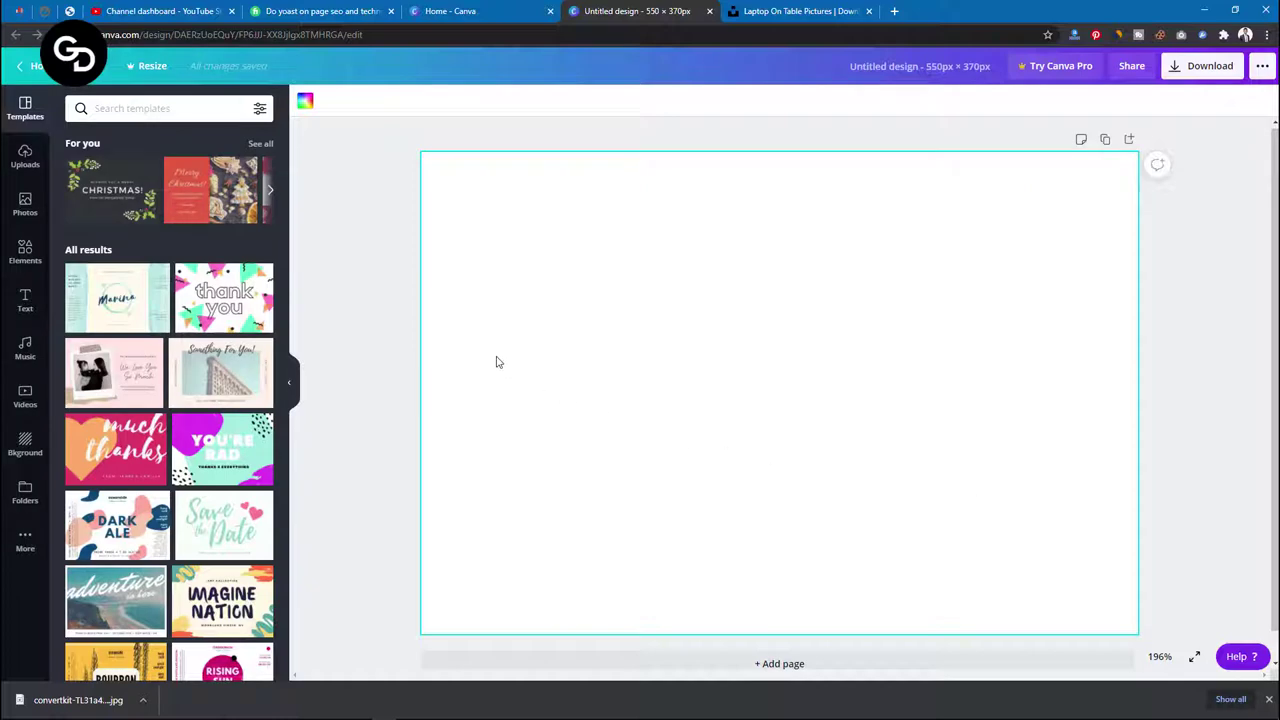
{"action": "key", "text": "ctrl+shift+Tab"}
{"action": "key", "text": "ctrl+shift+Tab"}
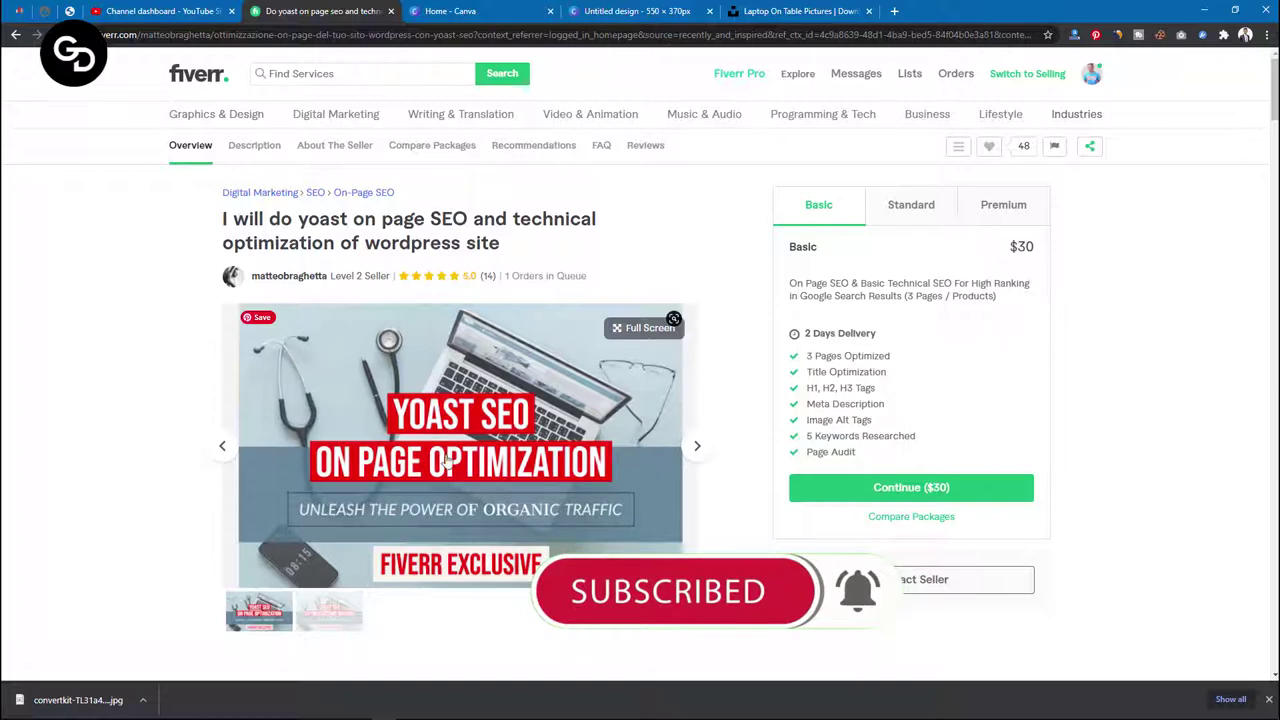
{"action": "left_click", "coordinate": [660, 10]}
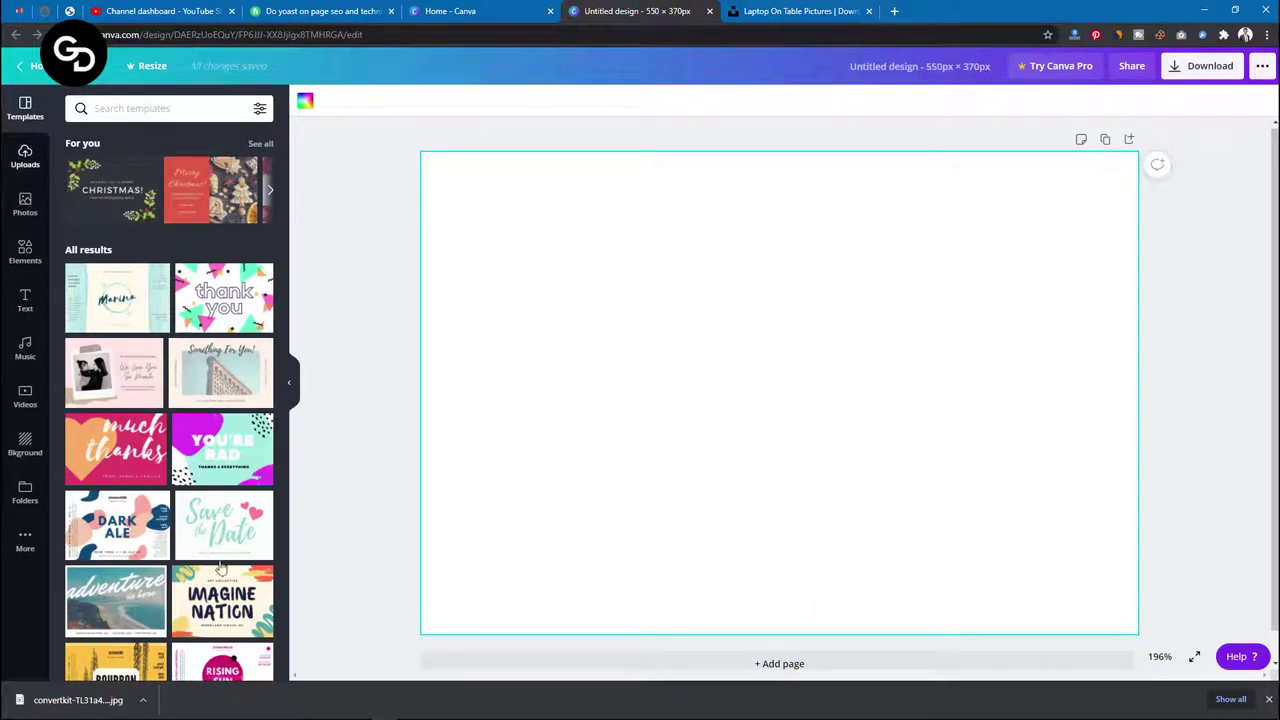
{"action": "left_click", "coordinate": [17, 172]}
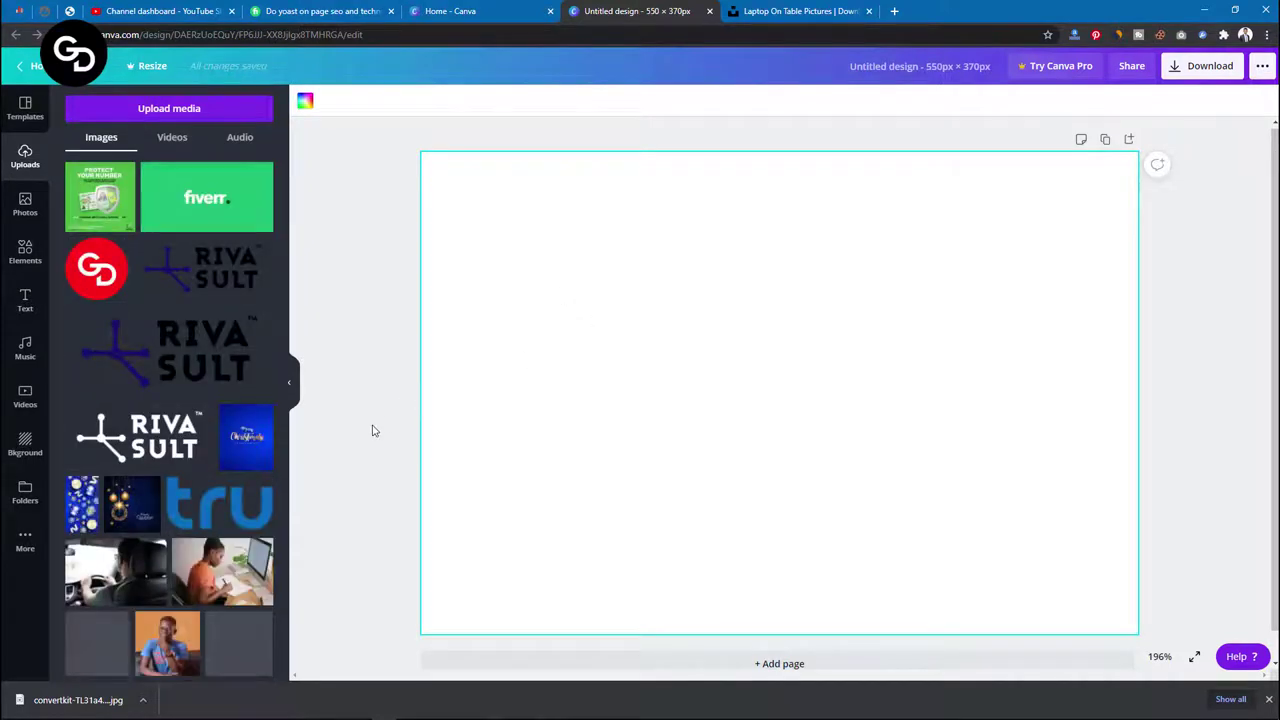
Drop the downloaded laptop jpg onto the page and resize it to fill 550 × 370
{"action": "left_click_drag", "start_coordinate": [65, 700], "coordinate": [817, 428]}
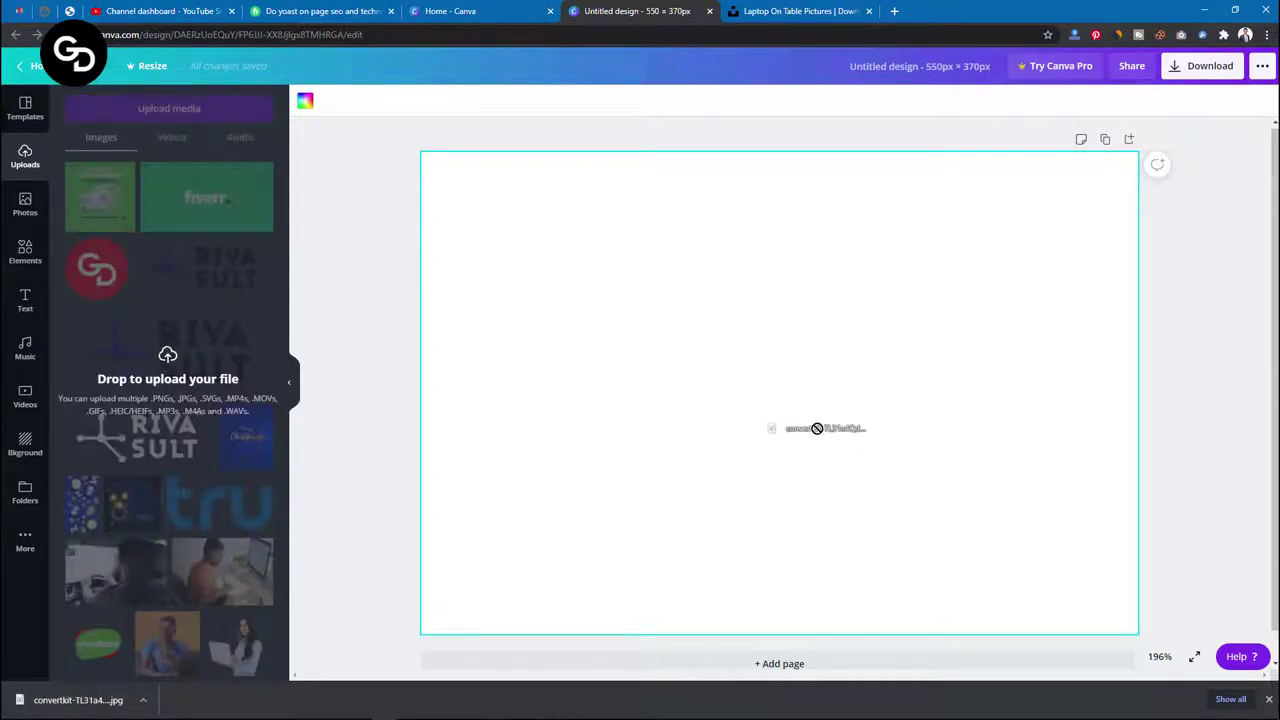
{"action": "left_click_drag", "start_coordinate": [817, 428], "coordinate": [803, 428]}
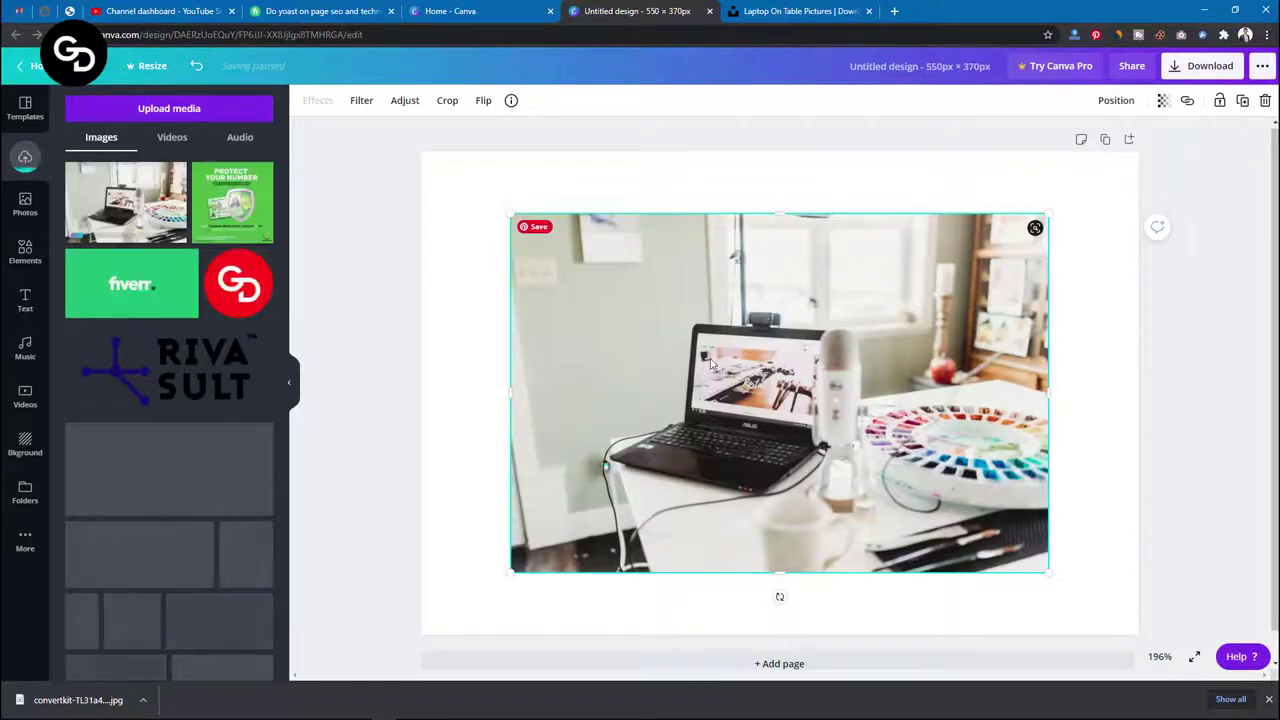
{"action": "left_click_drag", "start_coordinate": [677, 343], "coordinate": [623, 300]}
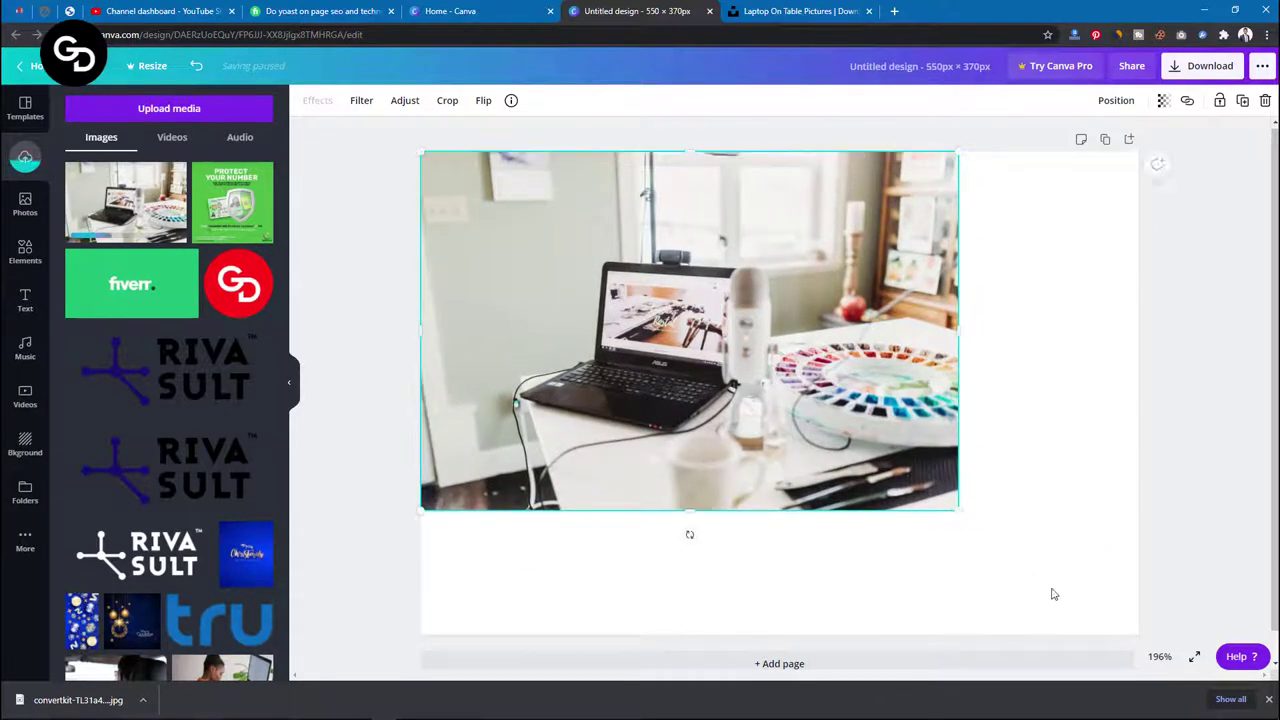
{"action": "left_click_drag", "start_coordinate": [958, 510], "coordinate": [1141, 646]}
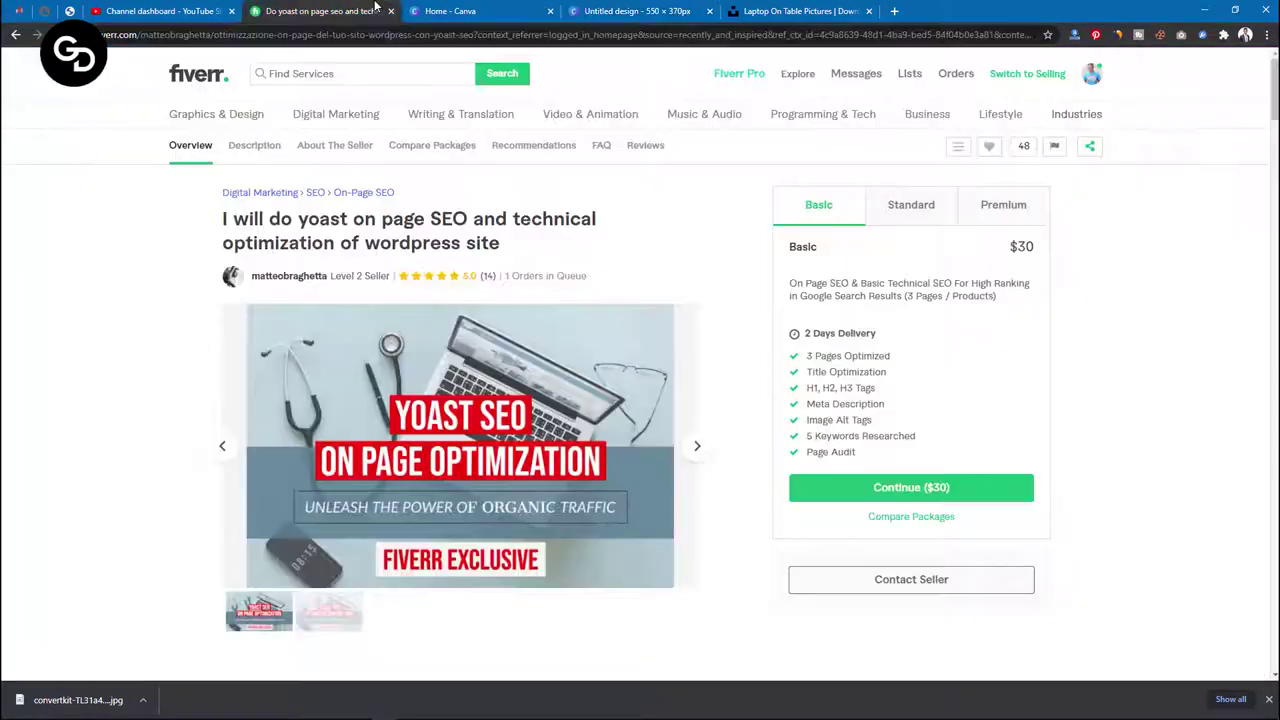
{"action": "left_click_drag", "start_coordinate": [380, 10], "coordinate": [500, 8]}
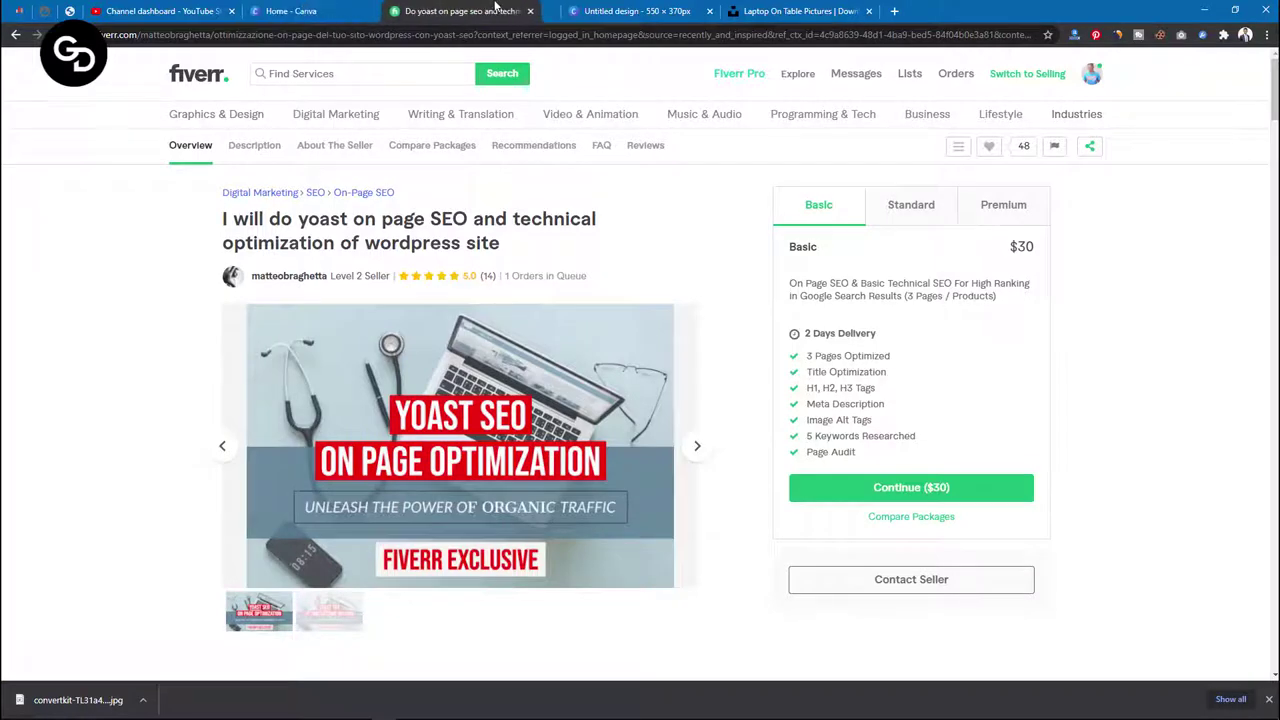
Add a dark square from Elements and stretch it over the whole 550 × 370 page
{"action": "left_click", "coordinate": [636, 10]}
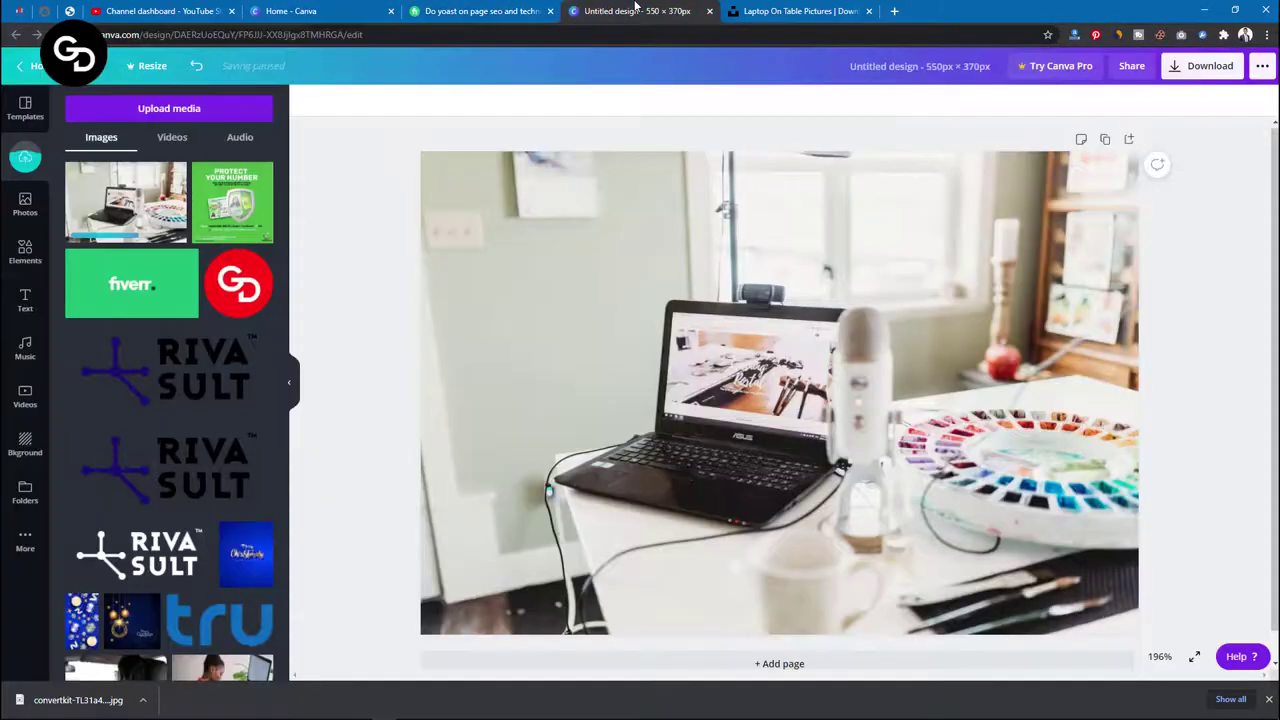
{"action": "left_click", "coordinate": [23, 255]}
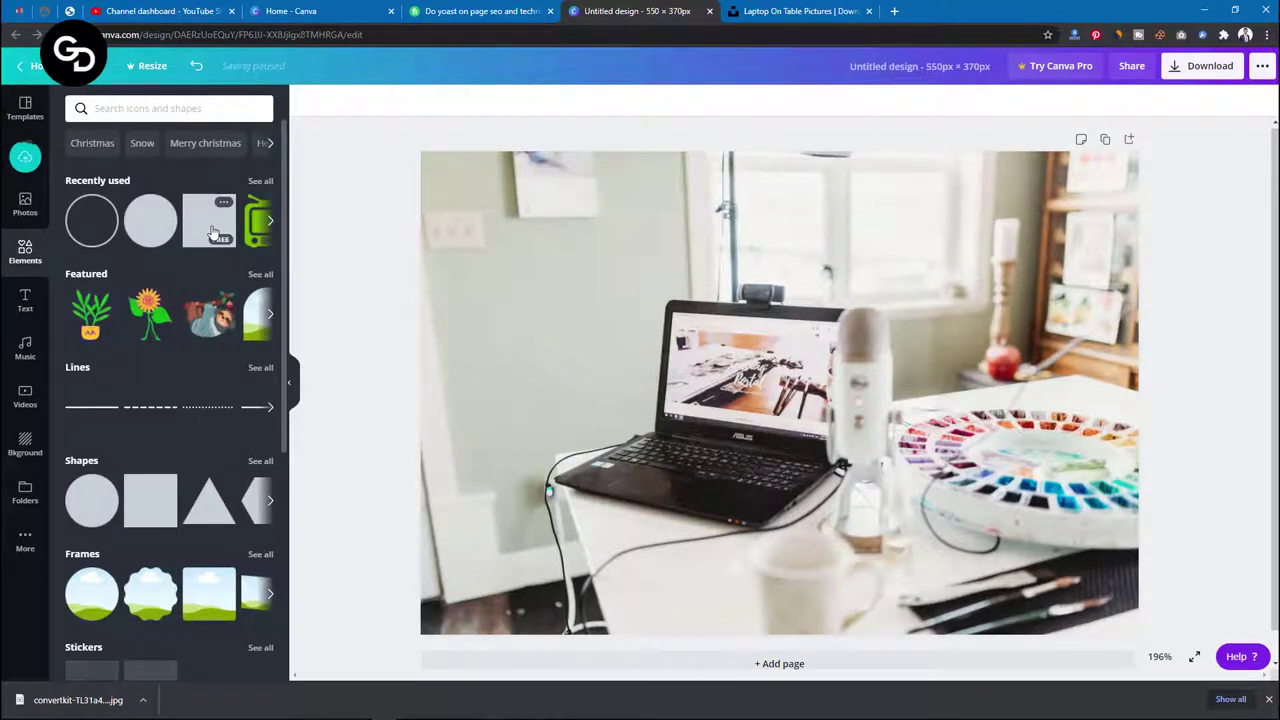
{"action": "left_click", "coordinate": [212, 232]}
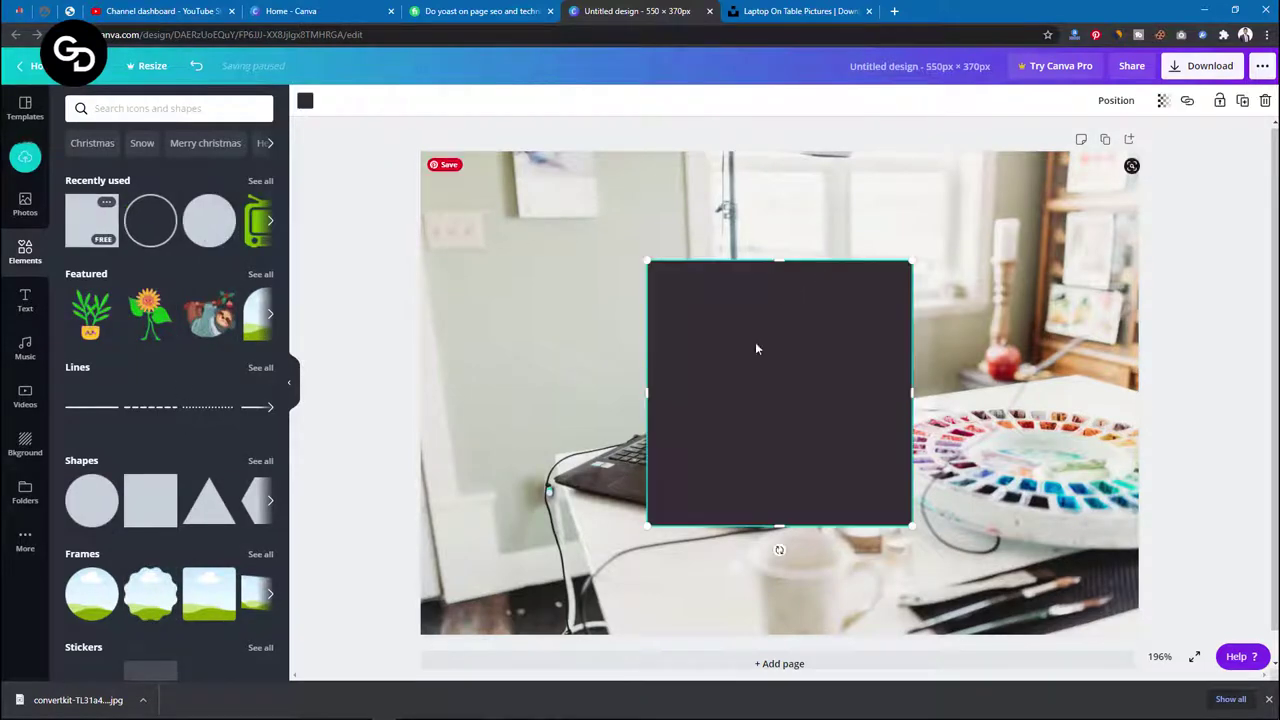
{"action": "left_click_drag", "start_coordinate": [751, 344], "coordinate": [523, 226]}
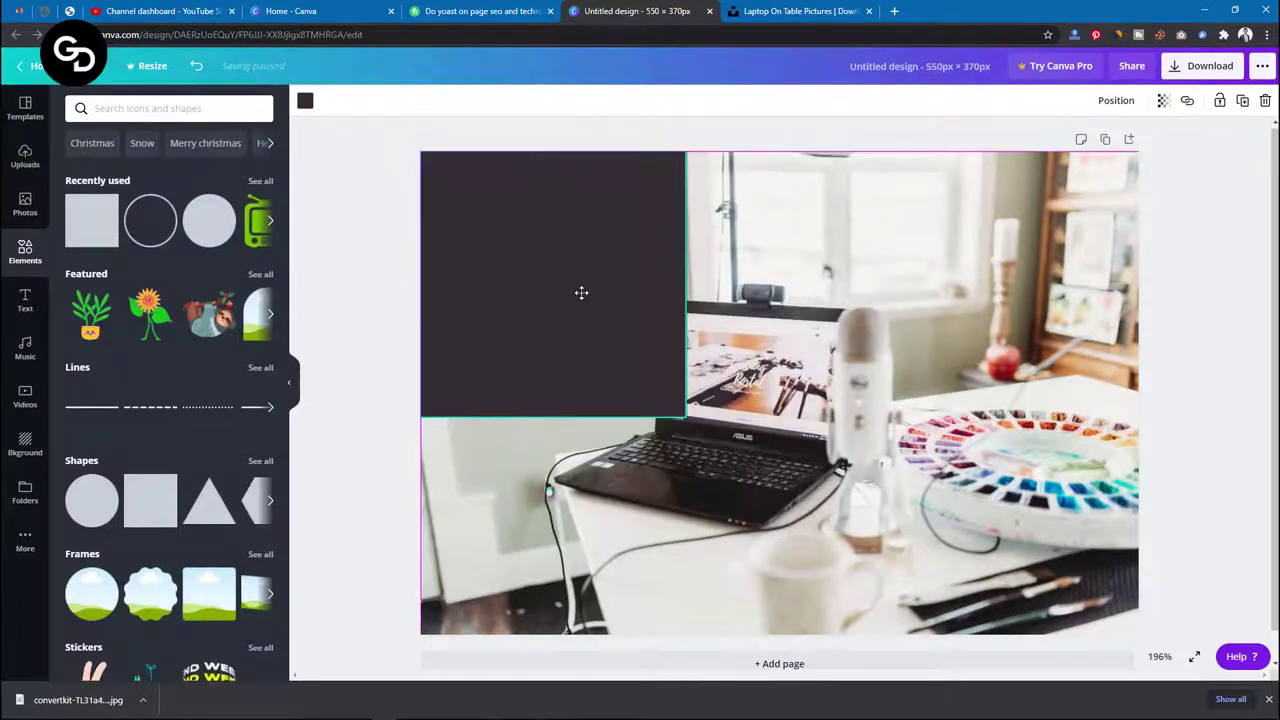
{"action": "left_click", "coordinate": [673, 399]}
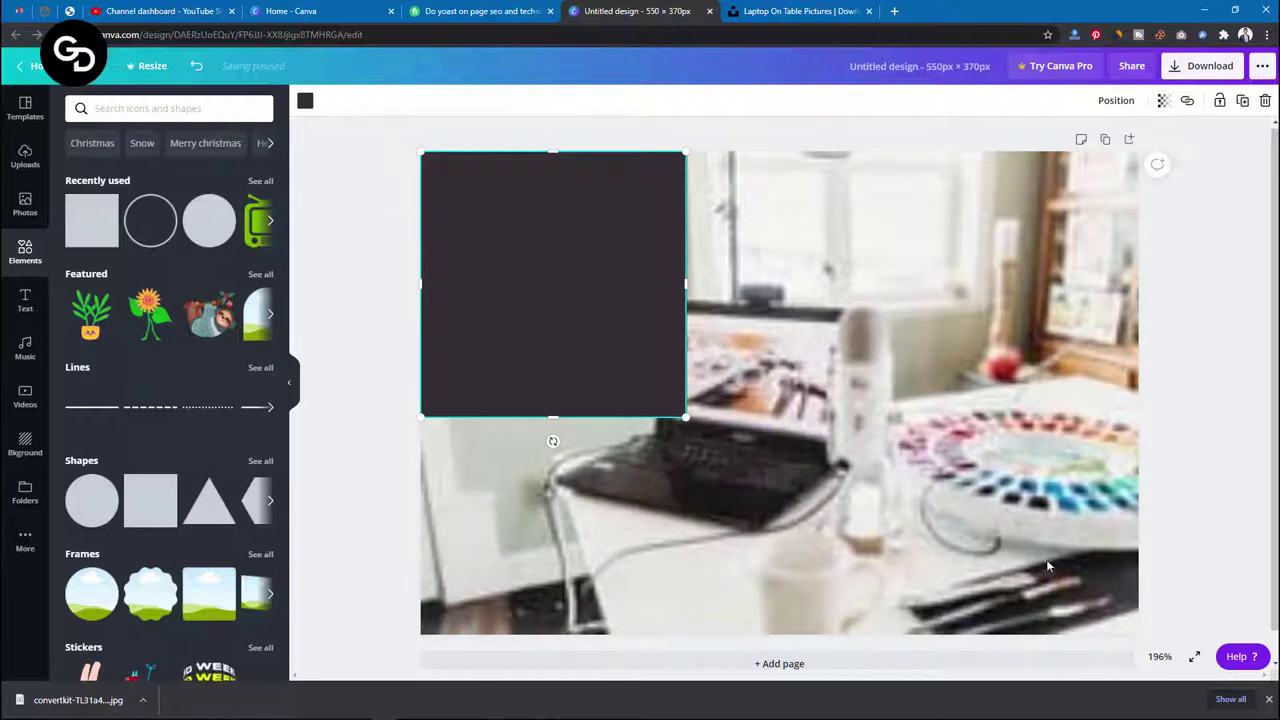
{"action": "left_click_drag", "start_coordinate": [1098, 593], "coordinate": [971, 572]}
{"action": "left_click_drag", "start_coordinate": [908, 440], "coordinate": [1137, 417]}
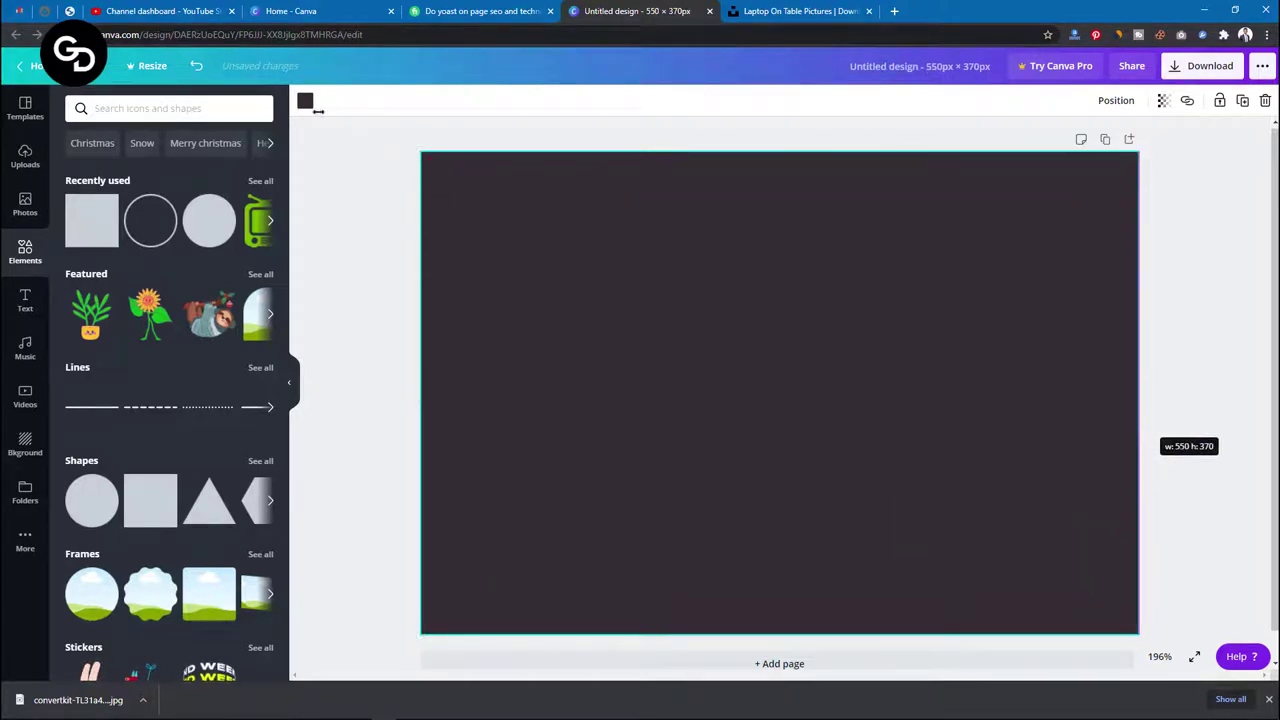
Recolour the full-page rectangle a pale cyan and make it semi-transparent over the photo
{"action": "left_click", "coordinate": [306, 101]}
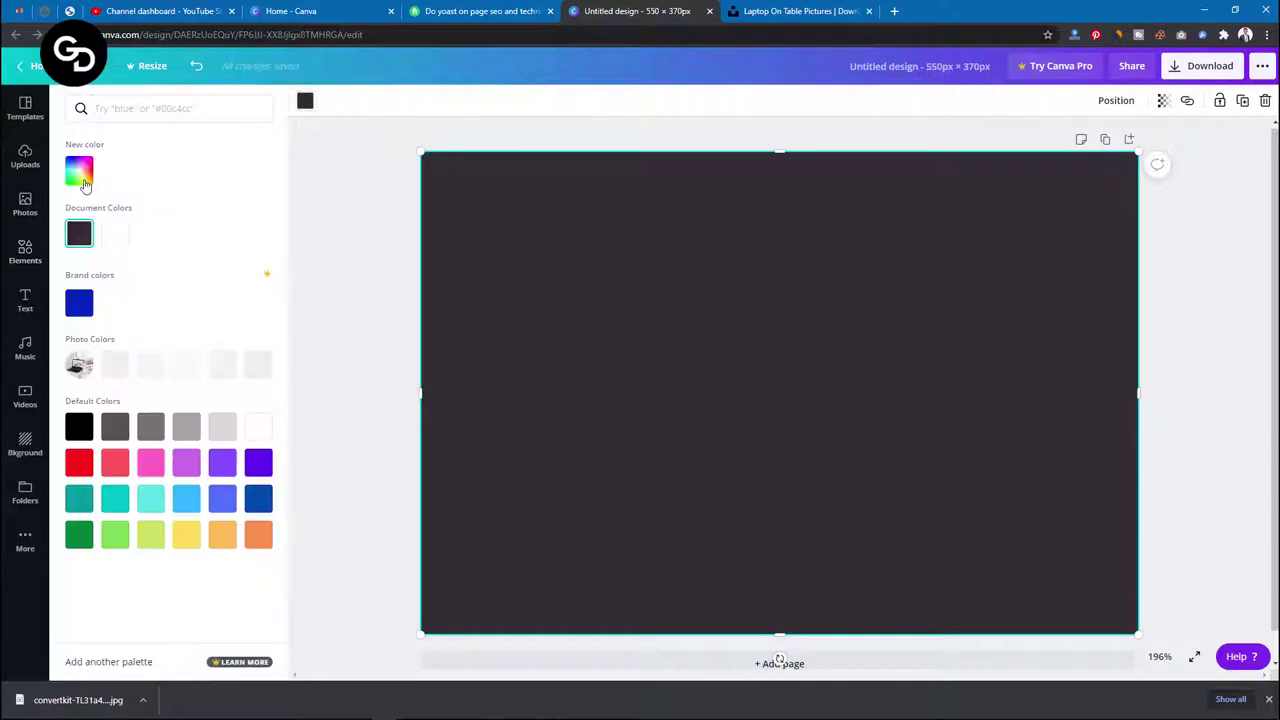
{"action": "left_click", "coordinate": [79, 171]}
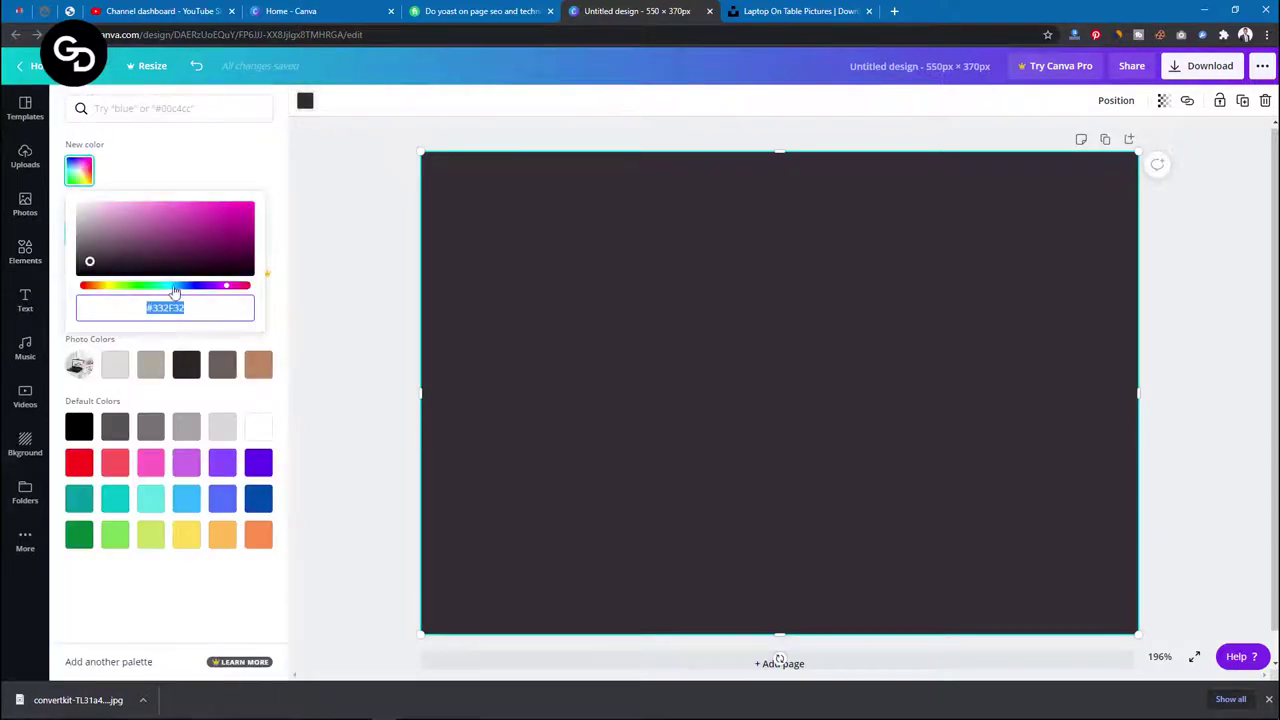
{"action": "left_click", "coordinate": [173, 286]}
{"action": "left_click", "coordinate": [110, 214]}
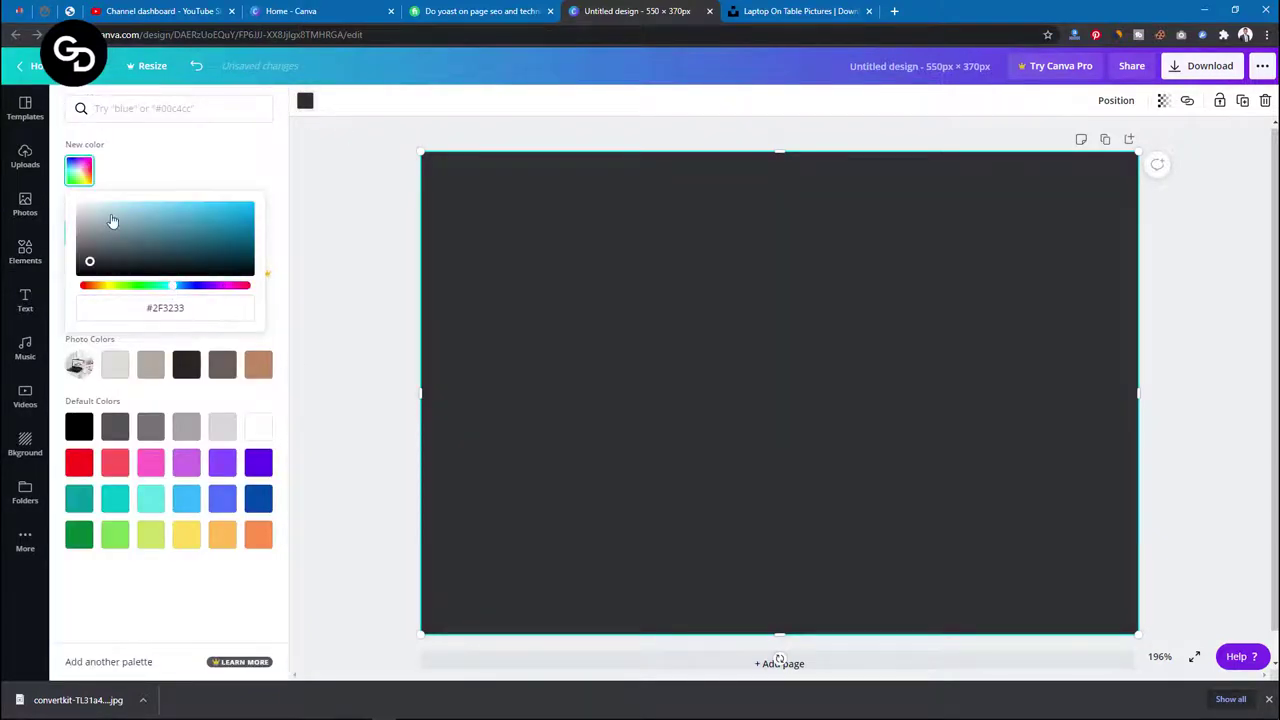
{"action": "left_click_drag", "start_coordinate": [110, 214], "coordinate": [121, 205]}
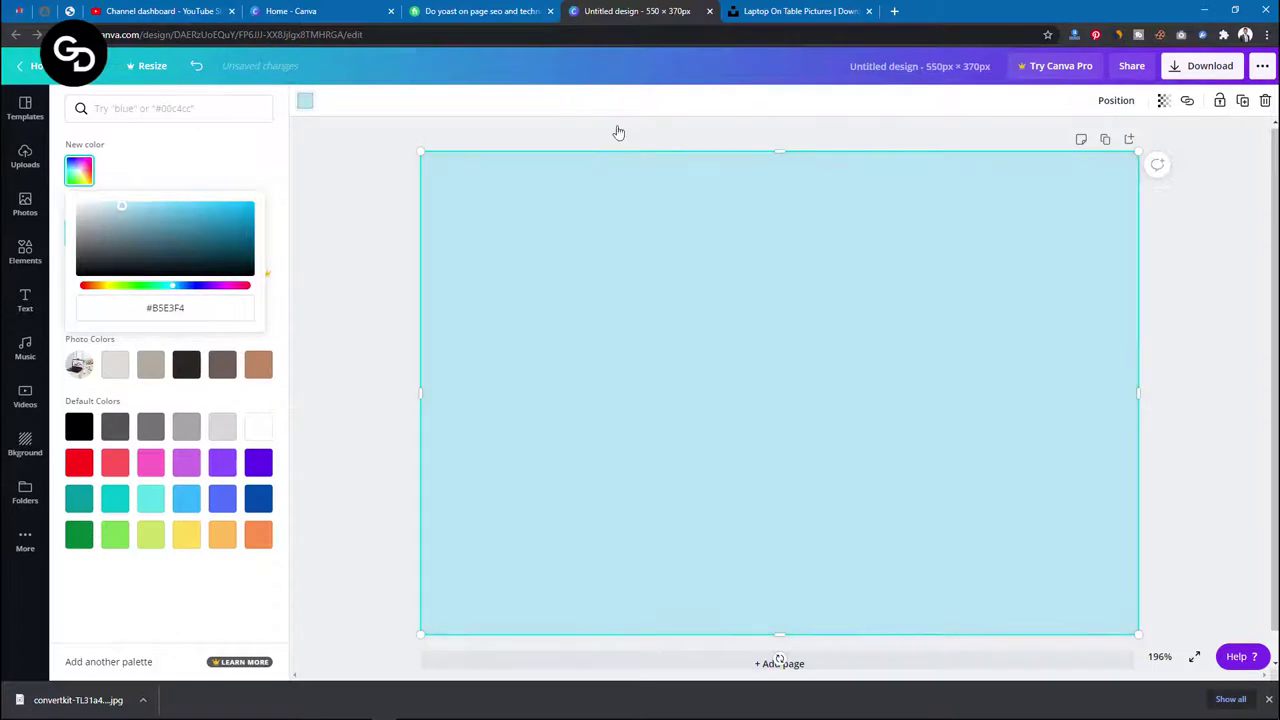
{"action": "left_click", "coordinate": [1164, 101]}
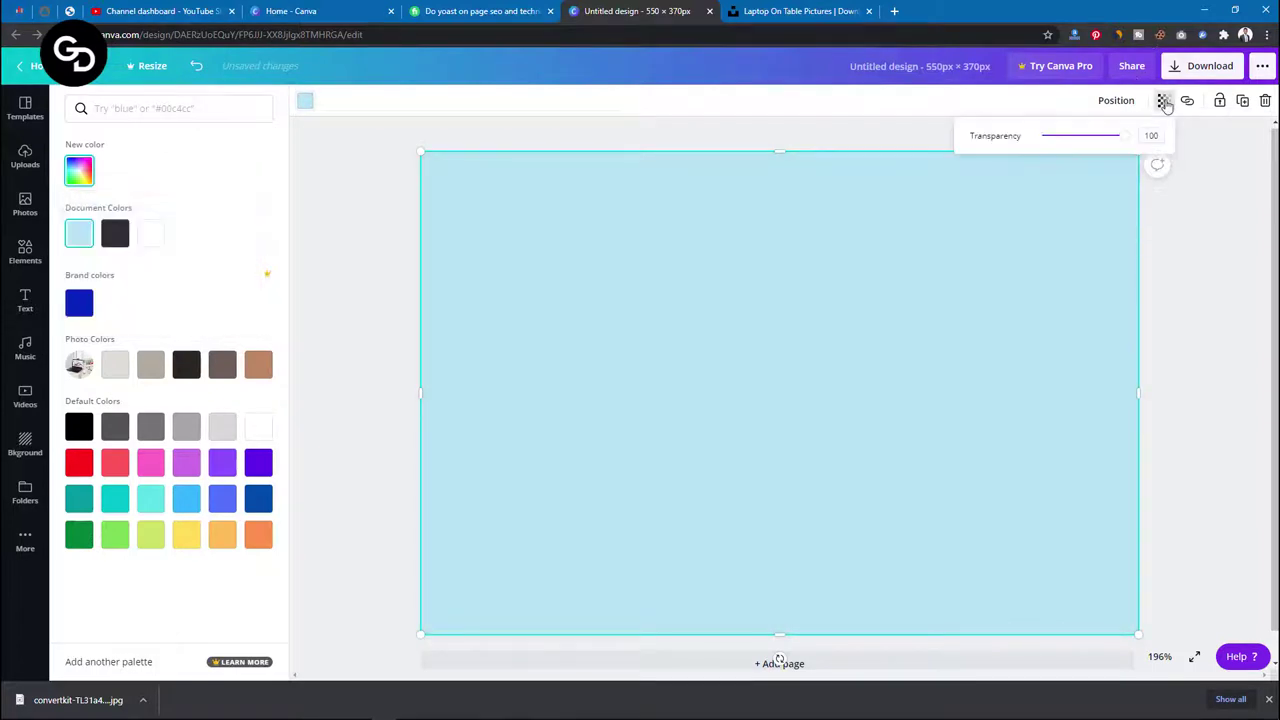
{"action": "left_click_drag", "start_coordinate": [1129, 147], "coordinate": [1069, 137]}
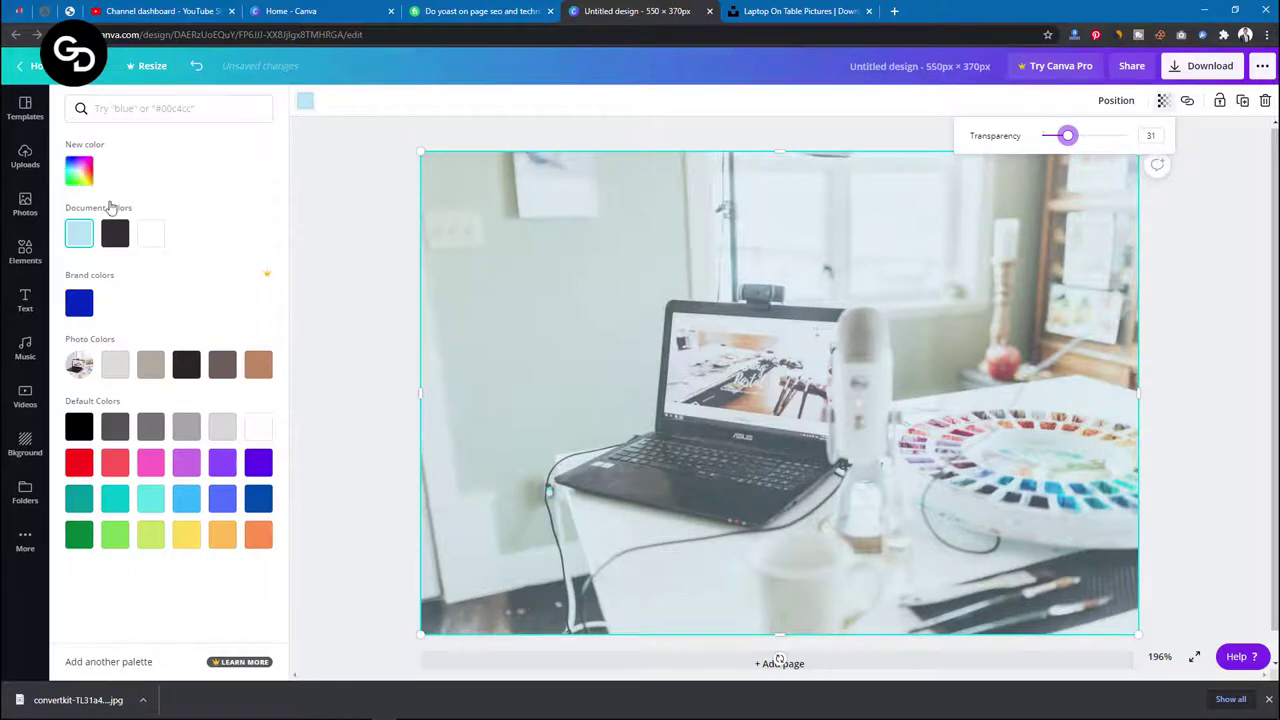
Change the overlay colour to blue #0876DB and lower its transparency to 25
{"action": "left_click", "coordinate": [82, 177]}
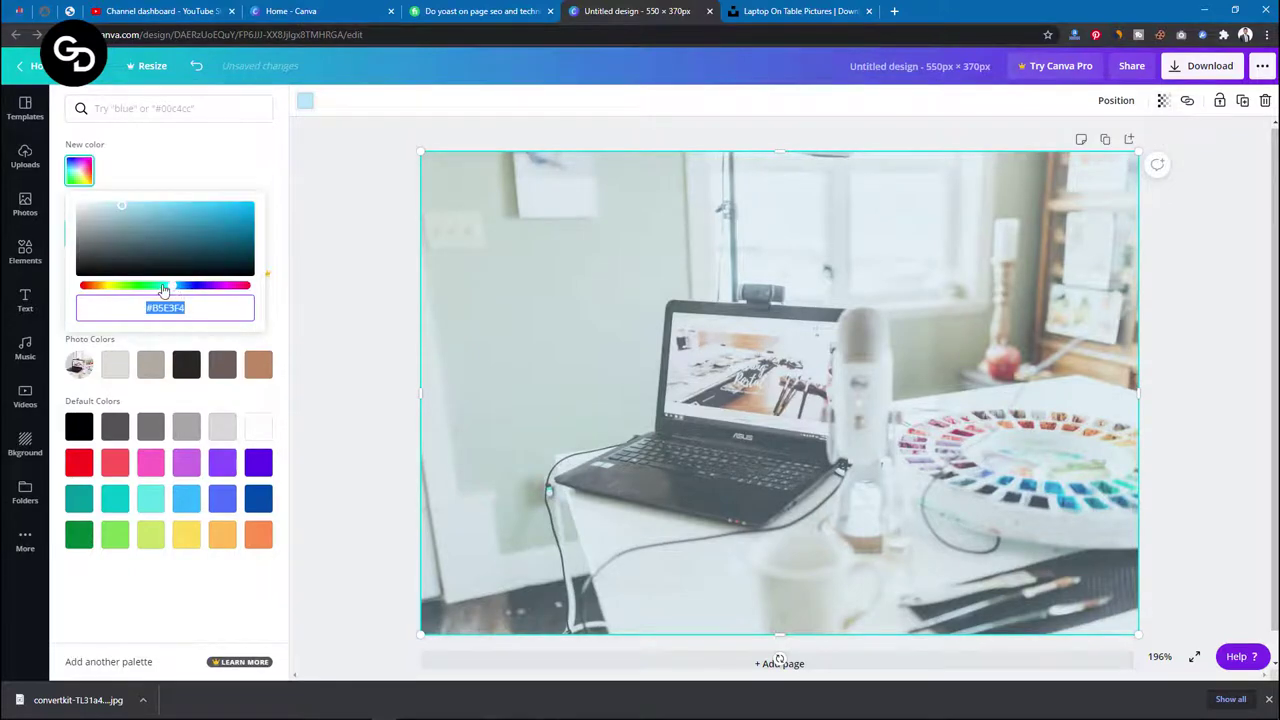
{"action": "left_click_drag", "start_coordinate": [166, 289], "coordinate": [213, 292]}
{"action": "left_click", "coordinate": [191, 288]}
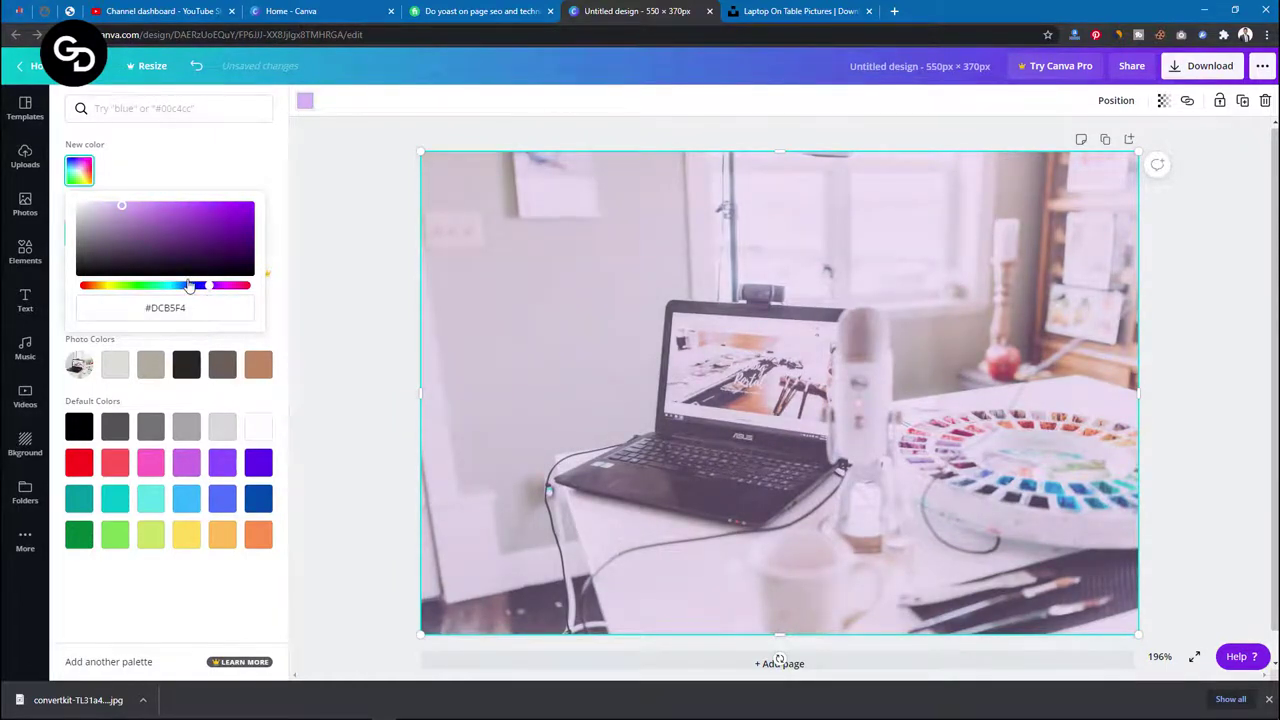
{"action": "left_click", "coordinate": [181, 288]}
{"action": "left_click_drag", "start_coordinate": [181, 288], "coordinate": [178, 288]}
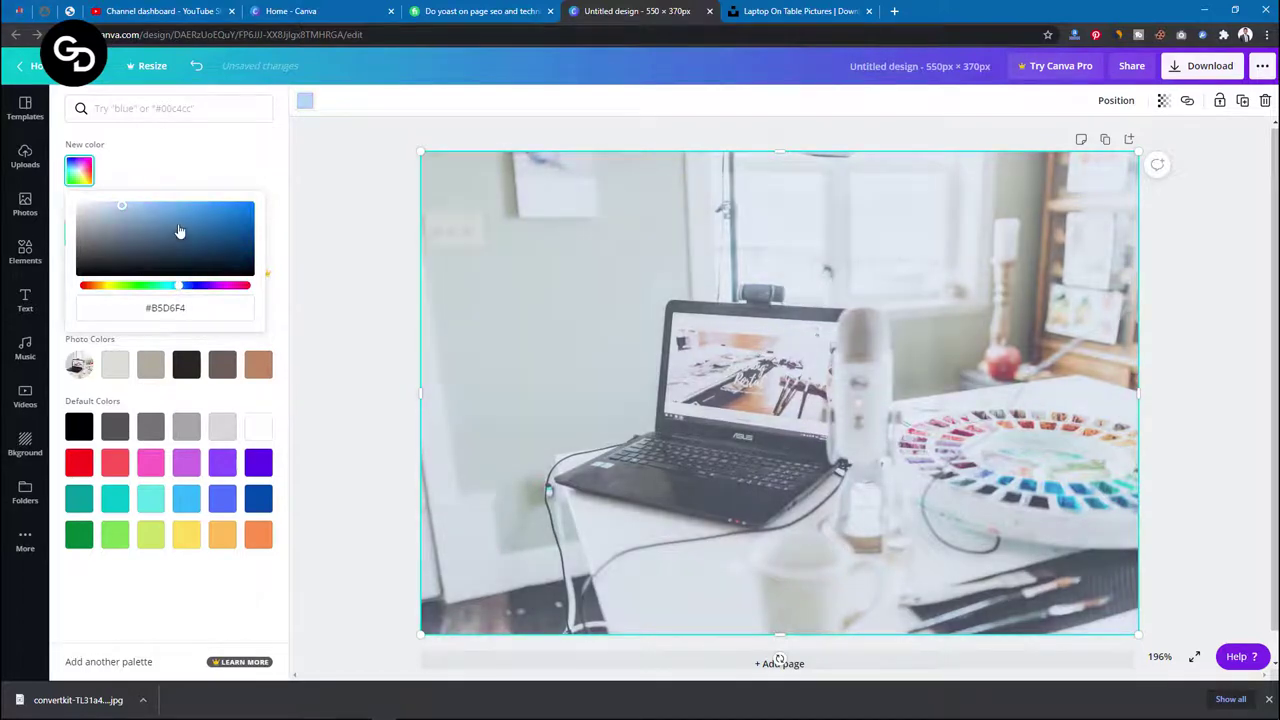
{"action": "left_click", "coordinate": [247, 224]}
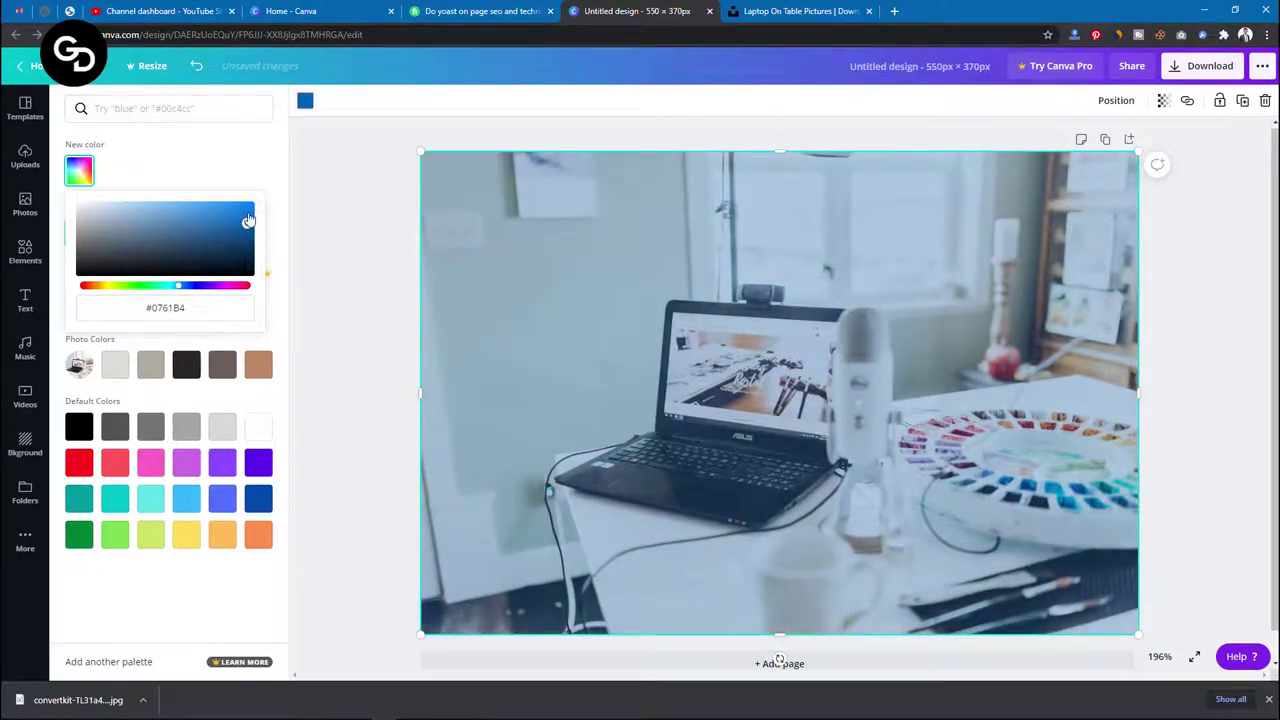
{"action": "left_click", "coordinate": [250, 213]}
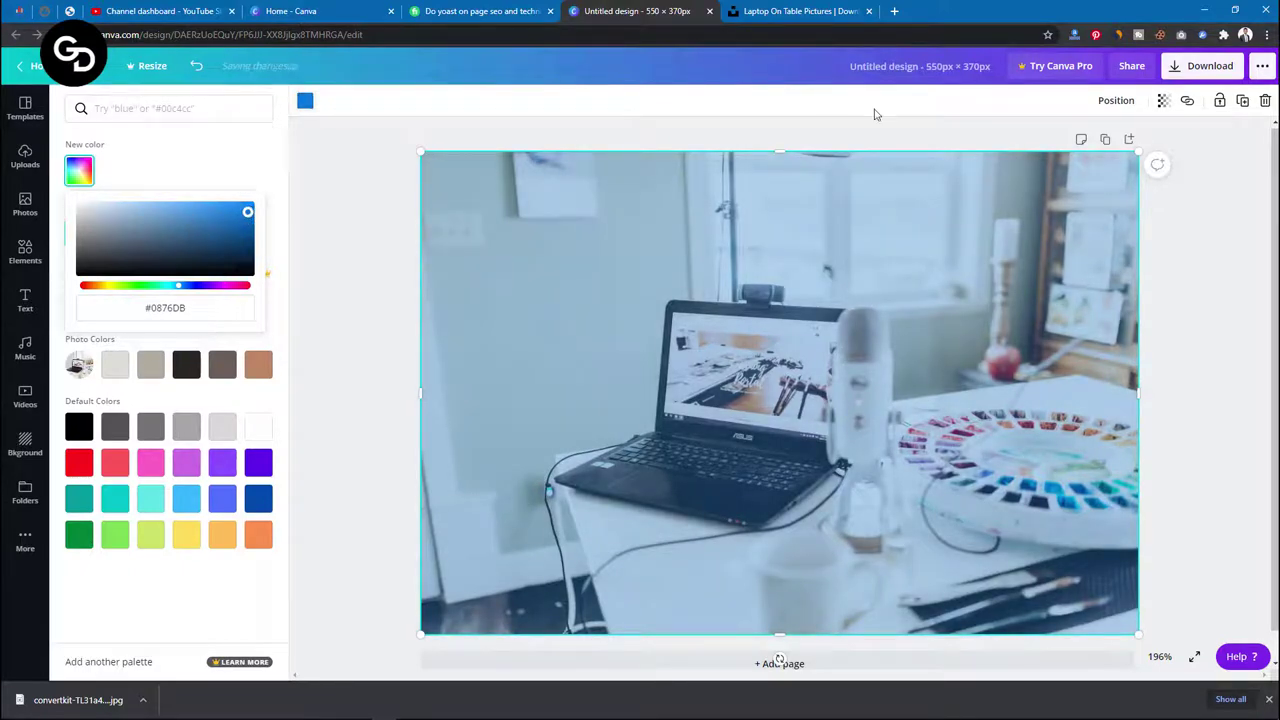
{"action": "left_click", "coordinate": [1162, 102]}
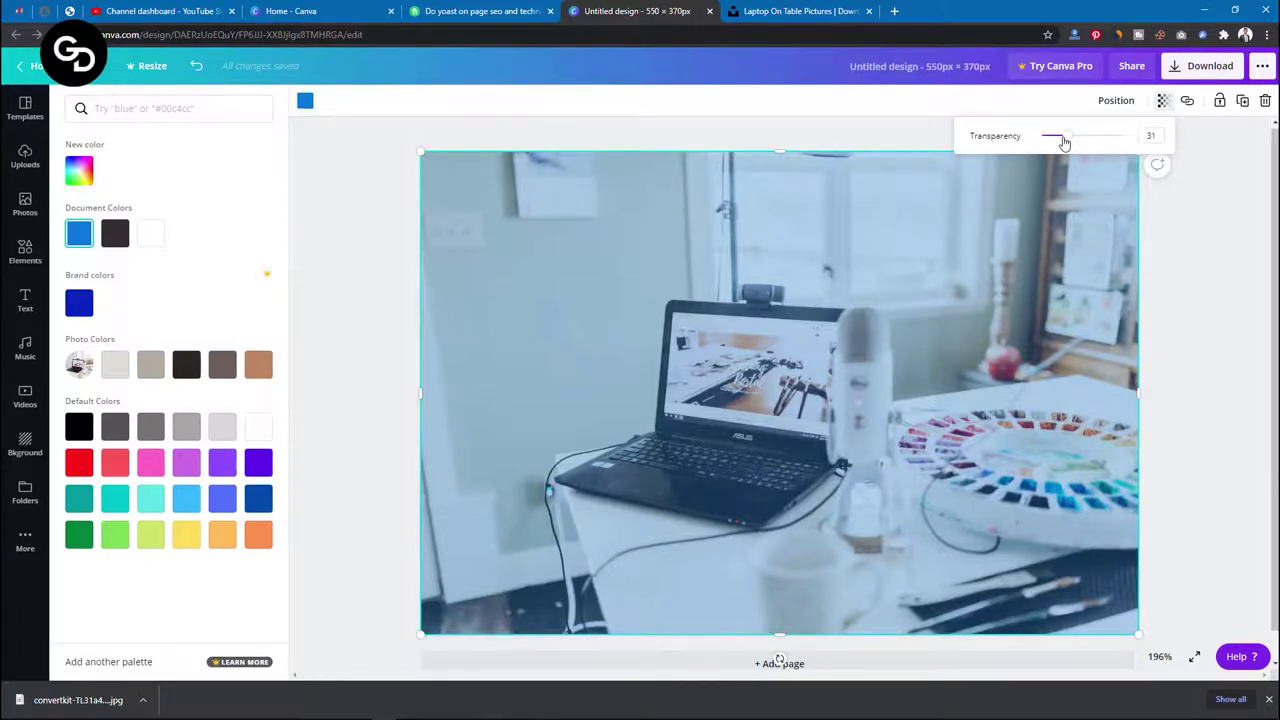
{"action": "left_click_drag", "start_coordinate": [1065, 143], "coordinate": [1058, 140]}
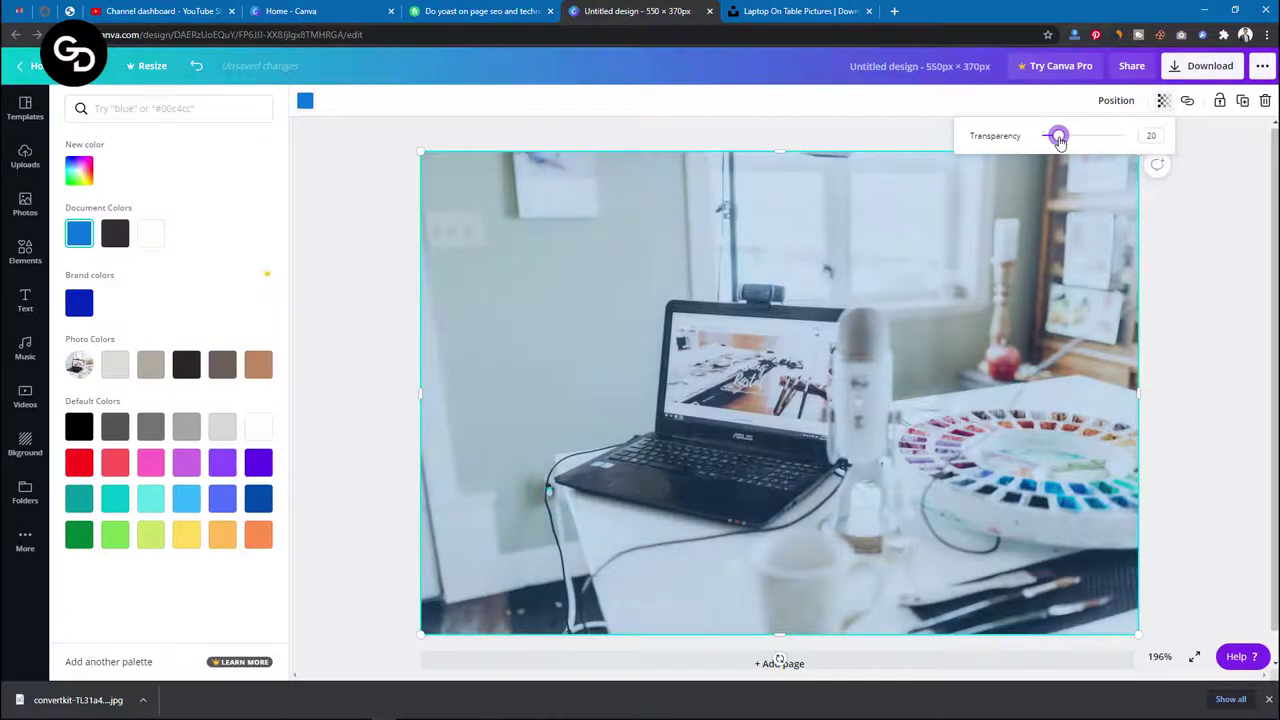
{"action": "left_click", "coordinate": [488, 12]}
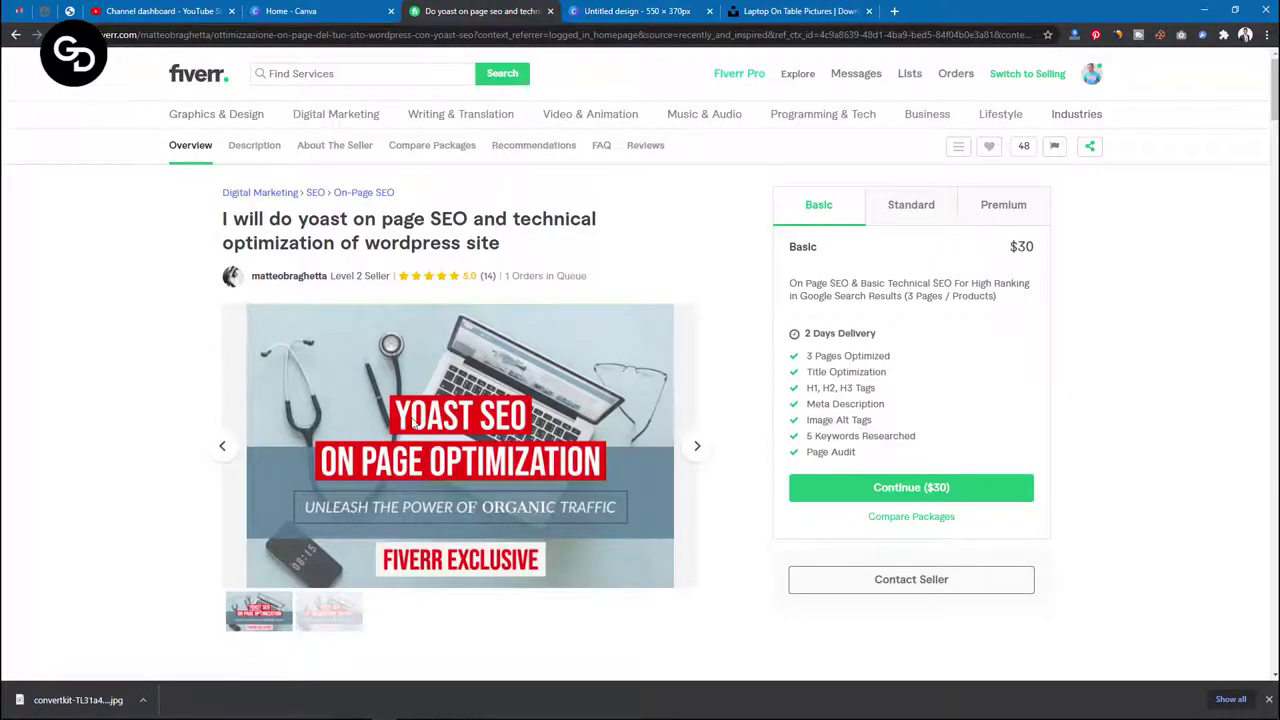
{"action": "left_click", "coordinate": [640, 11]}
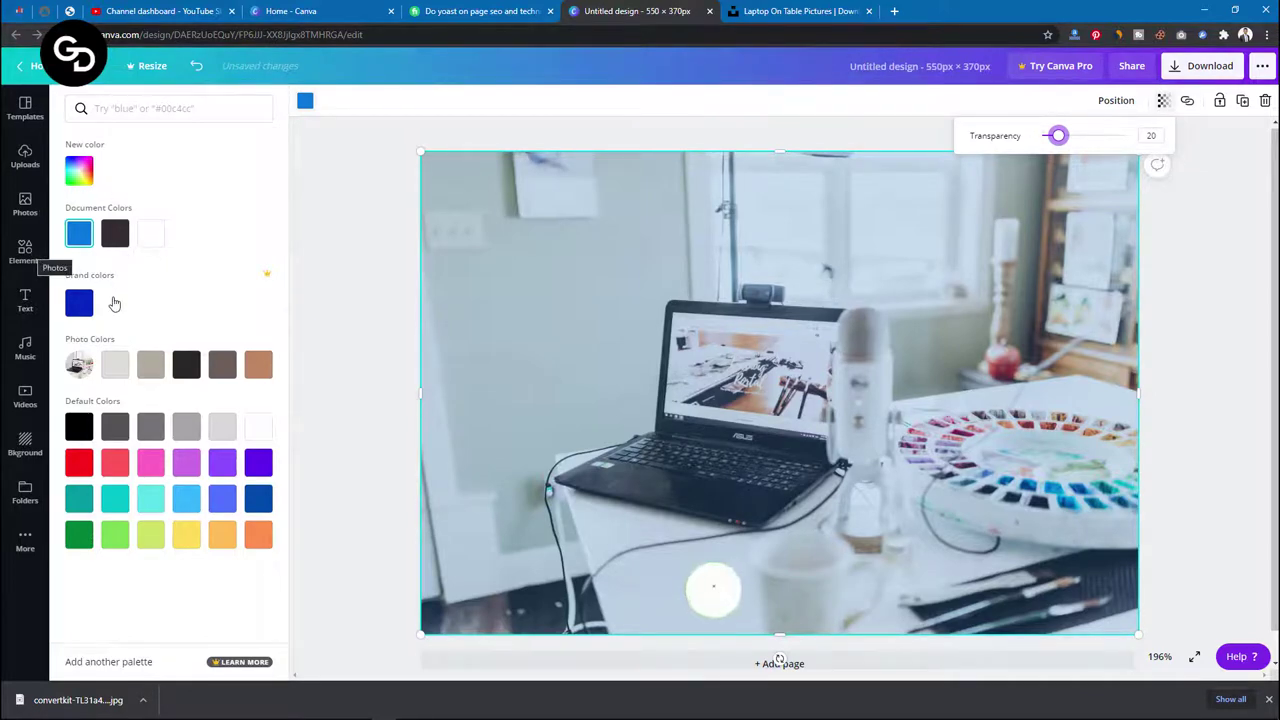
Add a square and stretch it edge to edge as a band across the laptop
{"action": "left_click", "coordinate": [27, 265]}
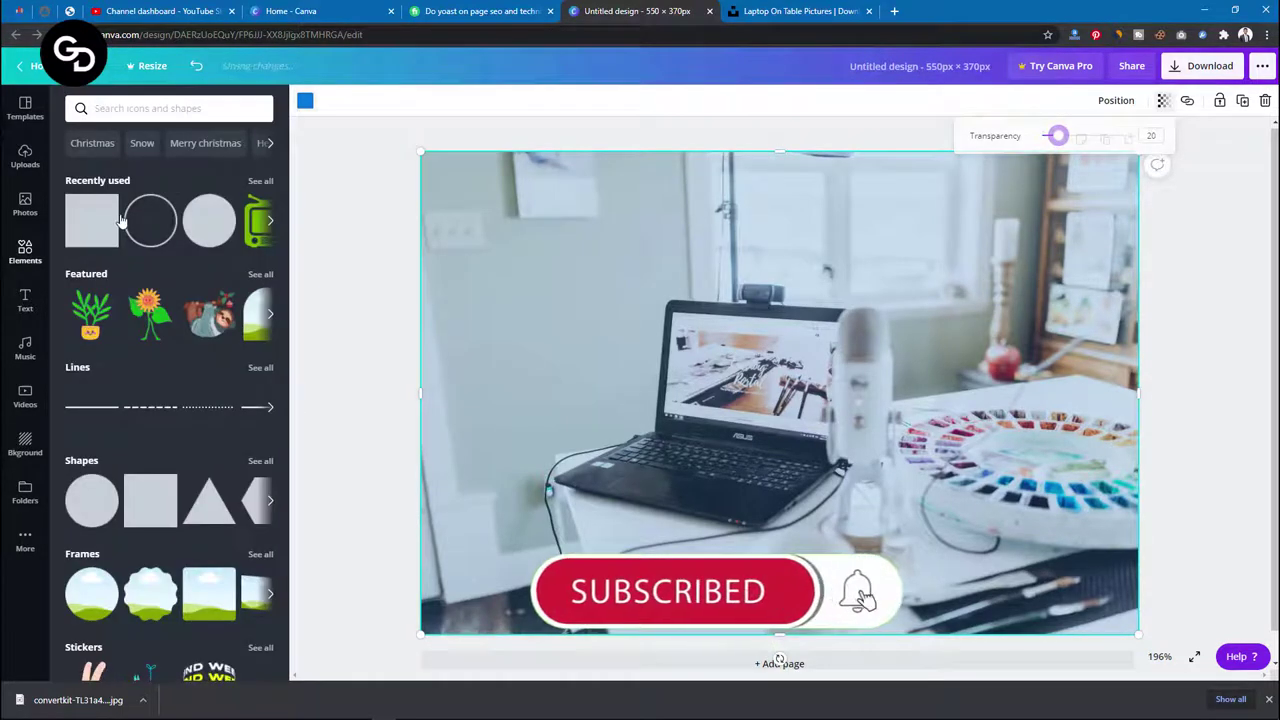
{"action": "left_click", "coordinate": [373, 302]}
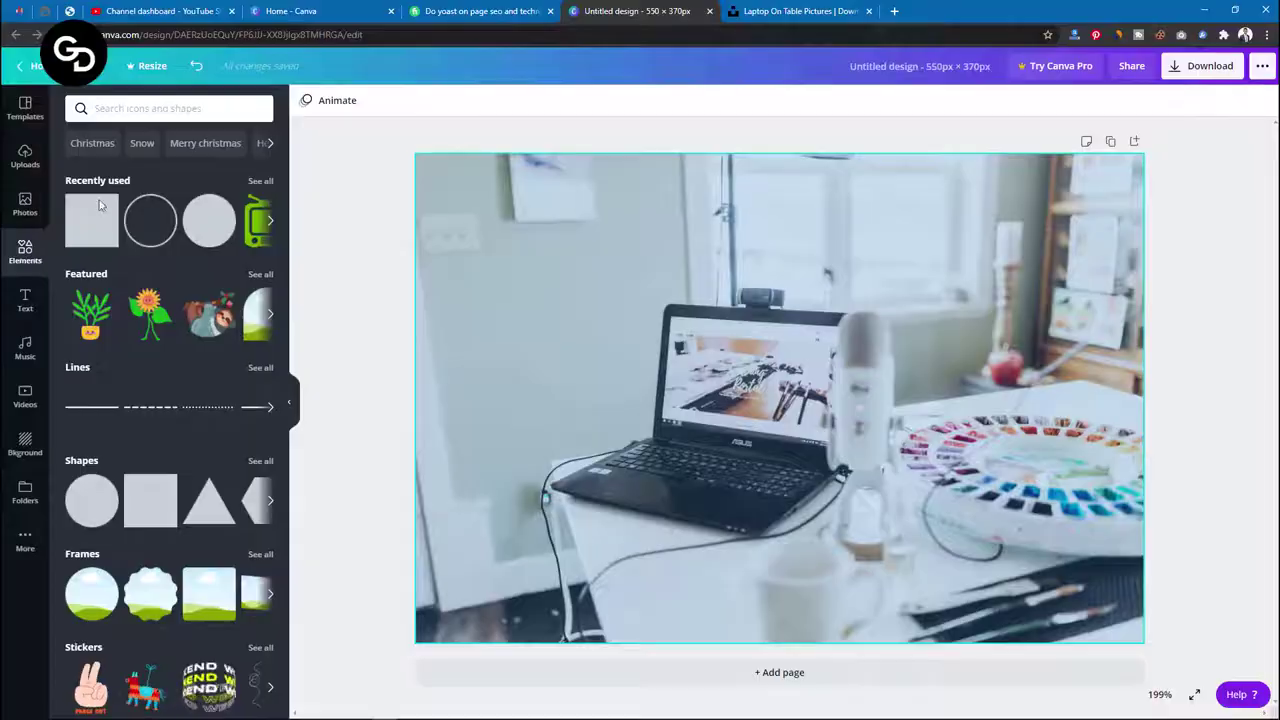
{"action": "left_click", "coordinate": [98, 228]}
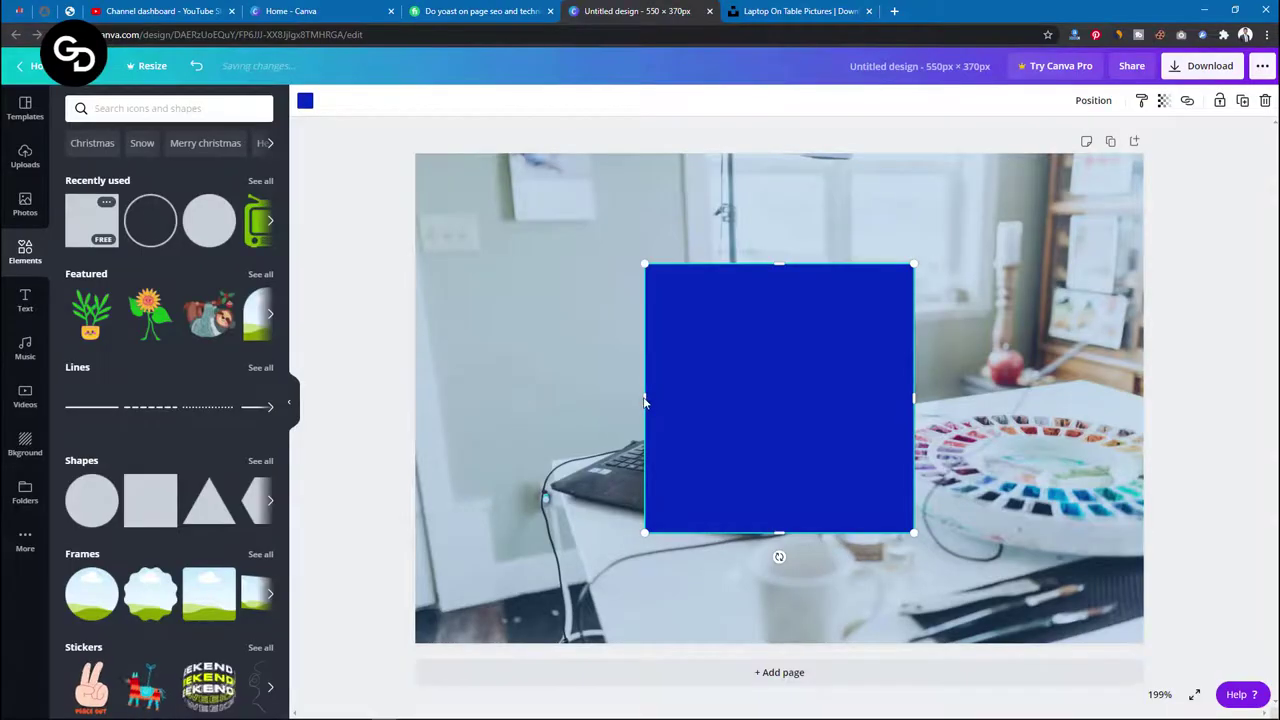
{"action": "left_click_drag", "start_coordinate": [647, 400], "coordinate": [401, 397]}
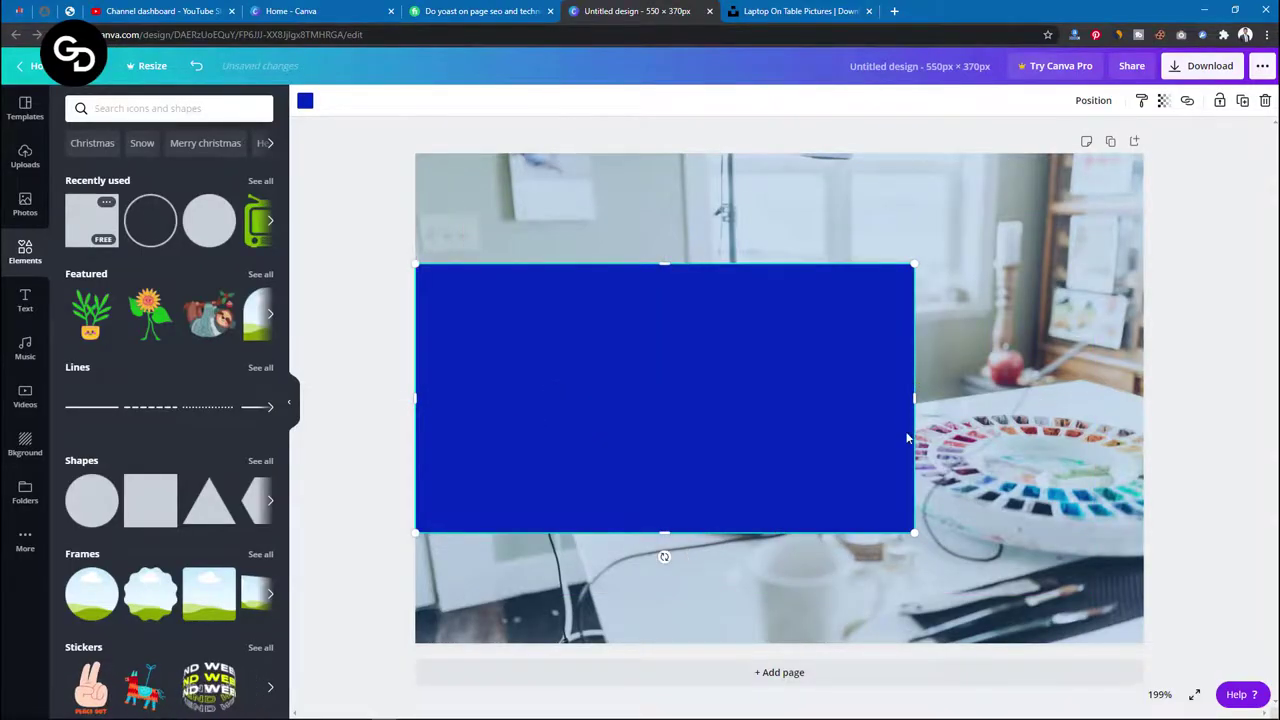
{"action": "left_click_drag", "start_coordinate": [913, 397], "coordinate": [1143, 397]}
{"action": "left_click_drag", "start_coordinate": [780, 337], "coordinate": [766, 457]}
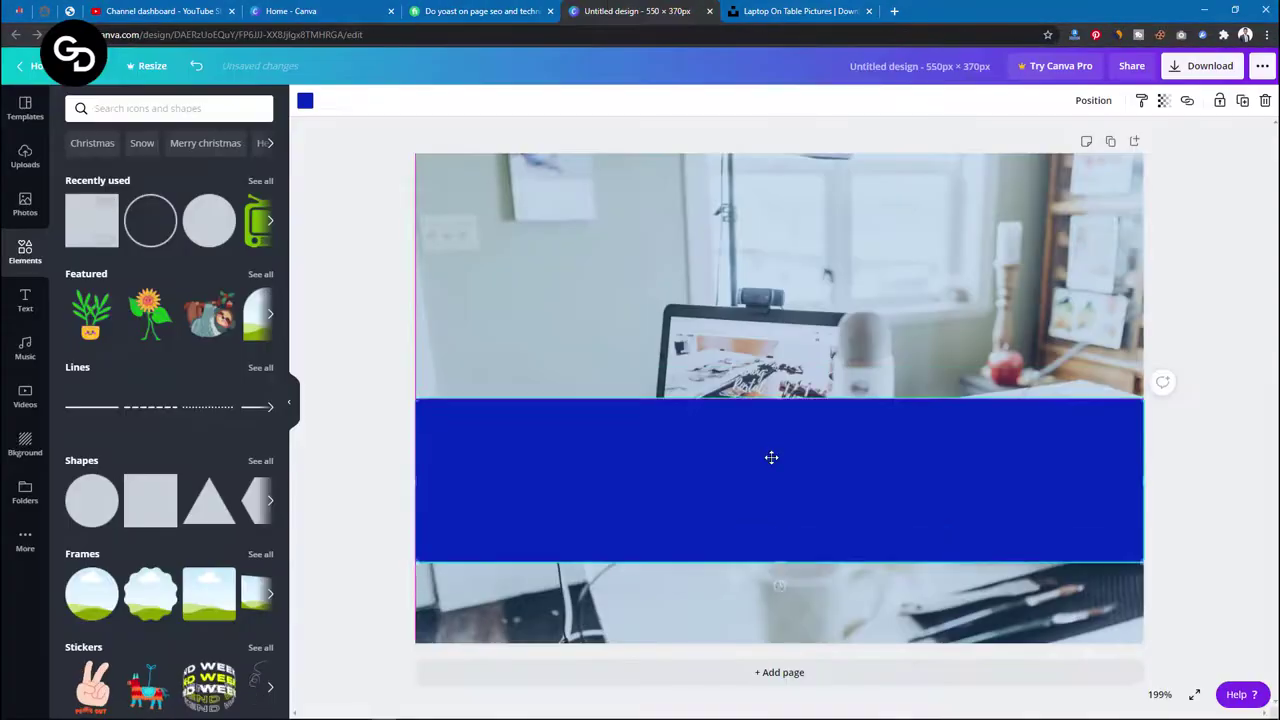
Colour the band teal and set its transparency to 88
{"action": "left_click", "coordinate": [305, 100]}
{"action": "left_click_drag", "start_coordinate": [191, 289], "coordinate": [171, 289]}
{"action": "left_click_drag", "start_coordinate": [230, 200], "coordinate": [249, 240]}
{"action": "left_click", "coordinate": [1163, 100]}
{"action": "left_click_drag", "start_coordinate": [1124, 135], "coordinate": [1114, 135]}
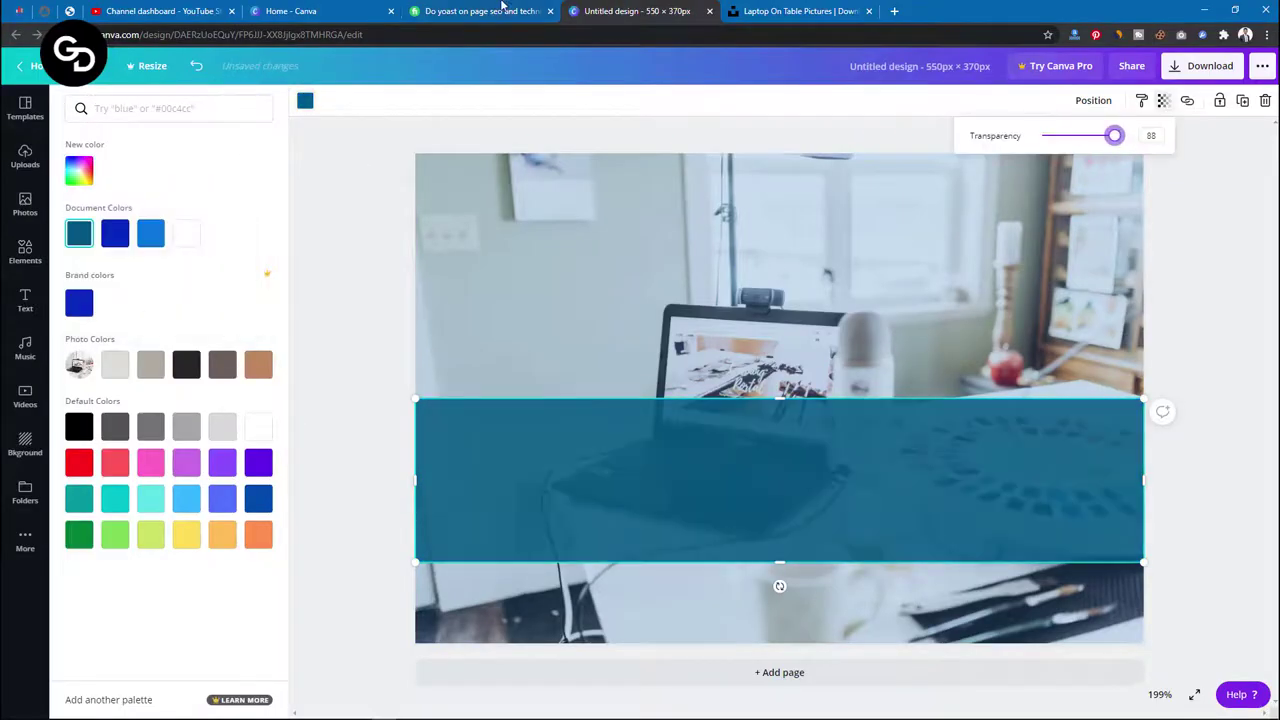
Add a heading reading 'YOAST SEO' above the teal band
{"action": "left_click", "coordinate": [26, 300]}
{"action": "left_click", "coordinate": [144, 172]}
{"action": "type", "text": "YOAST SEO"}
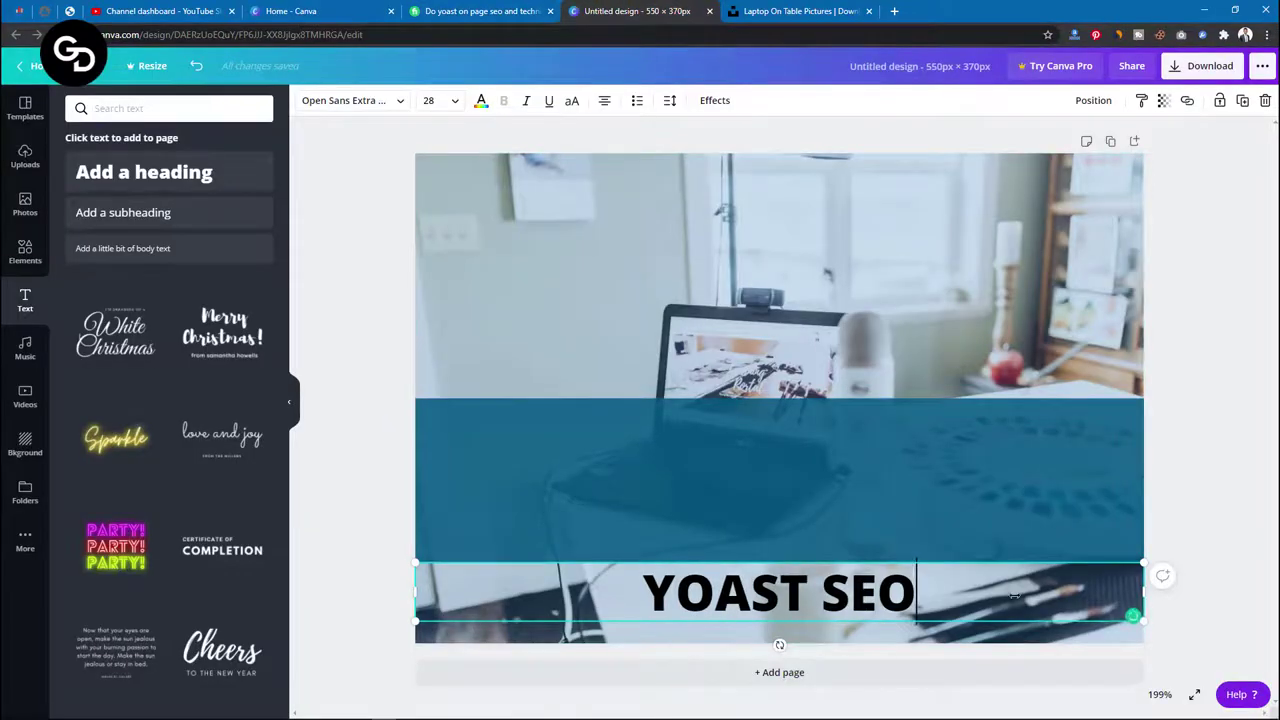
{"action": "left_click_drag", "start_coordinate": [805, 585], "coordinate": [798, 353]}
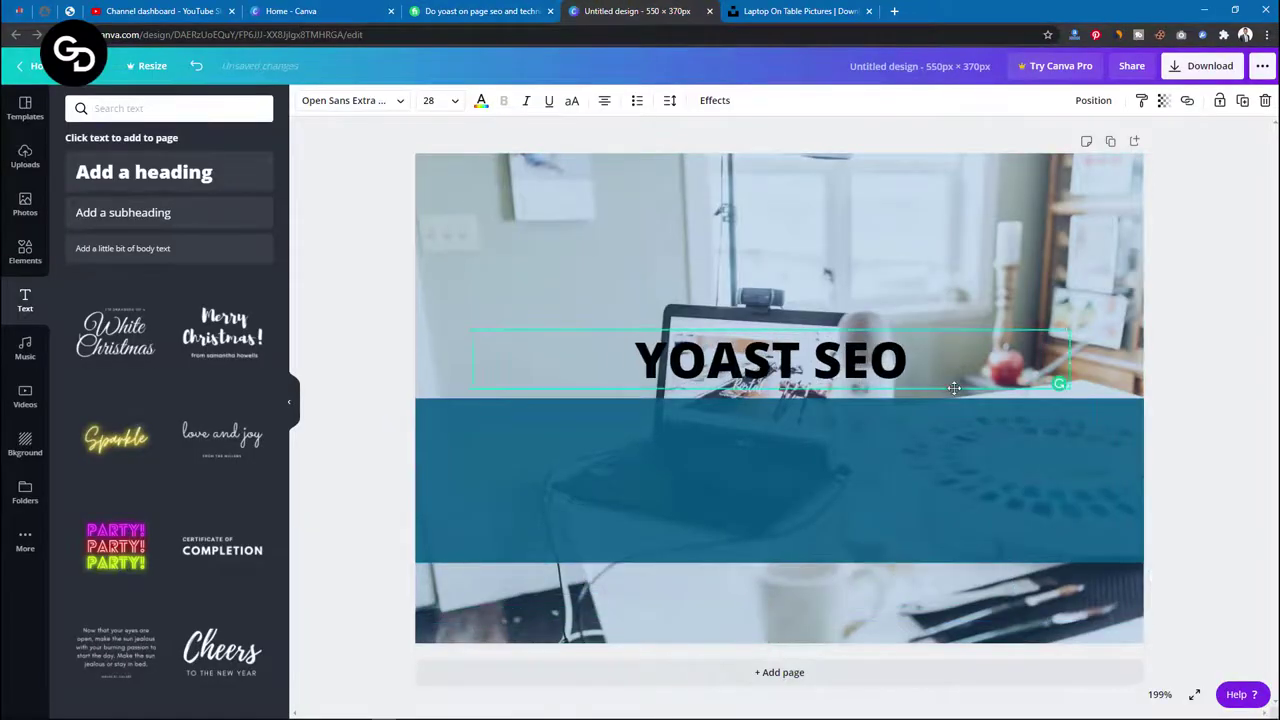
Add a rectangle shape stretched behind the YOAST SEO heading
{"action": "left_click", "coordinate": [25, 252]}
{"action": "left_click", "coordinate": [91, 220]}
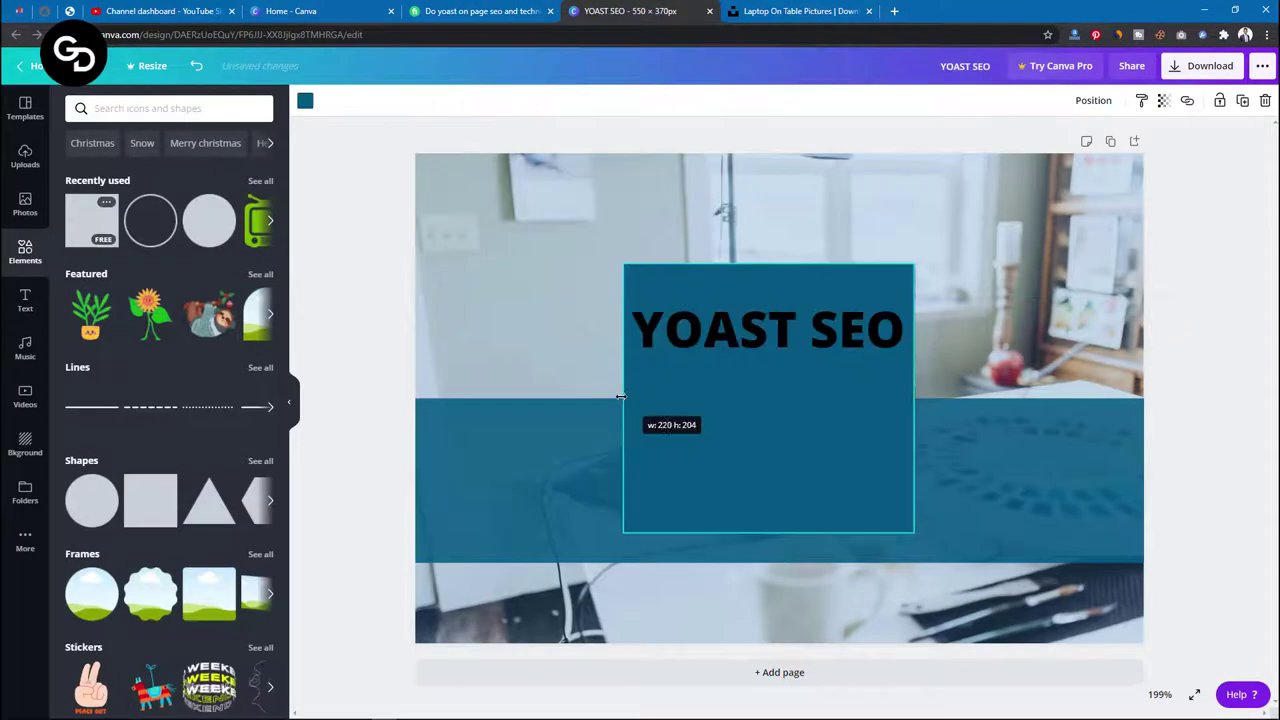
{"action": "left_click_drag", "start_coordinate": [768, 531], "coordinate": [769, 365]}
Make the YOAST SEO heading white and move it above the rectangle
{"action": "left_click", "coordinate": [760, 330]}
{"action": "left_click", "coordinate": [480, 100]}
{"action": "left_click", "coordinate": [150, 420]}
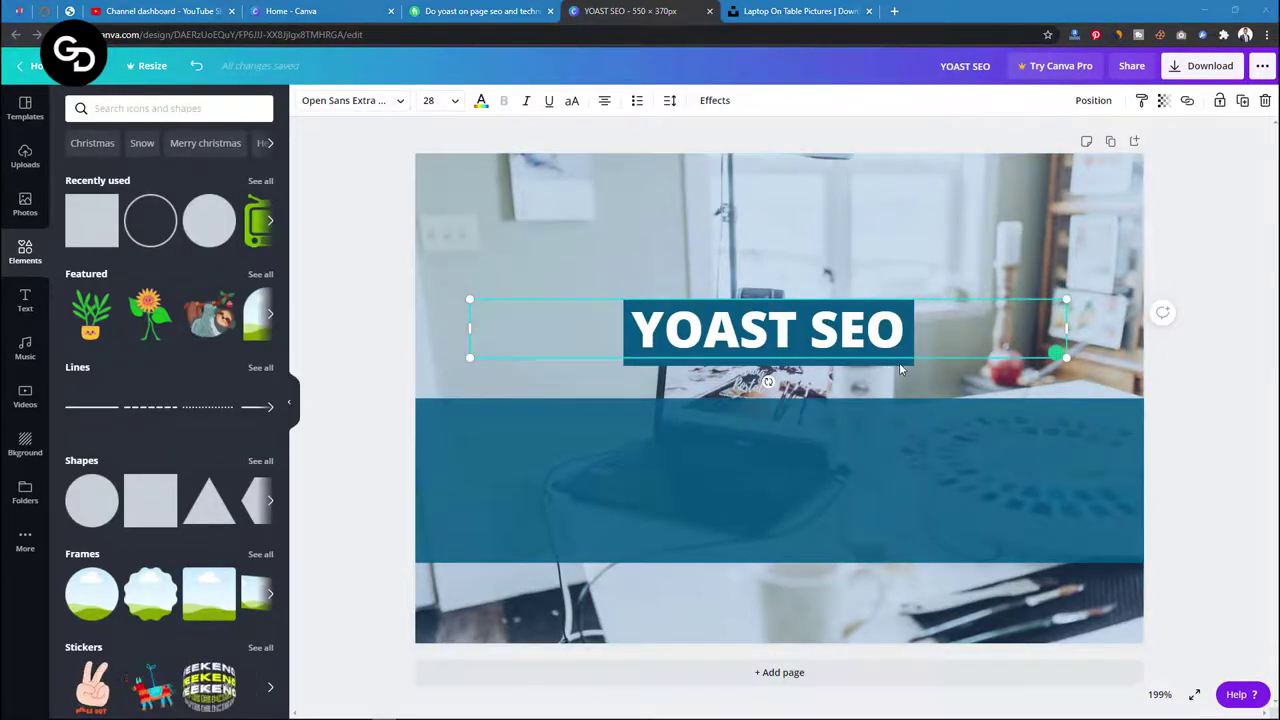
{"action": "left_click_drag", "start_coordinate": [768, 383], "coordinate": [766, 331]}
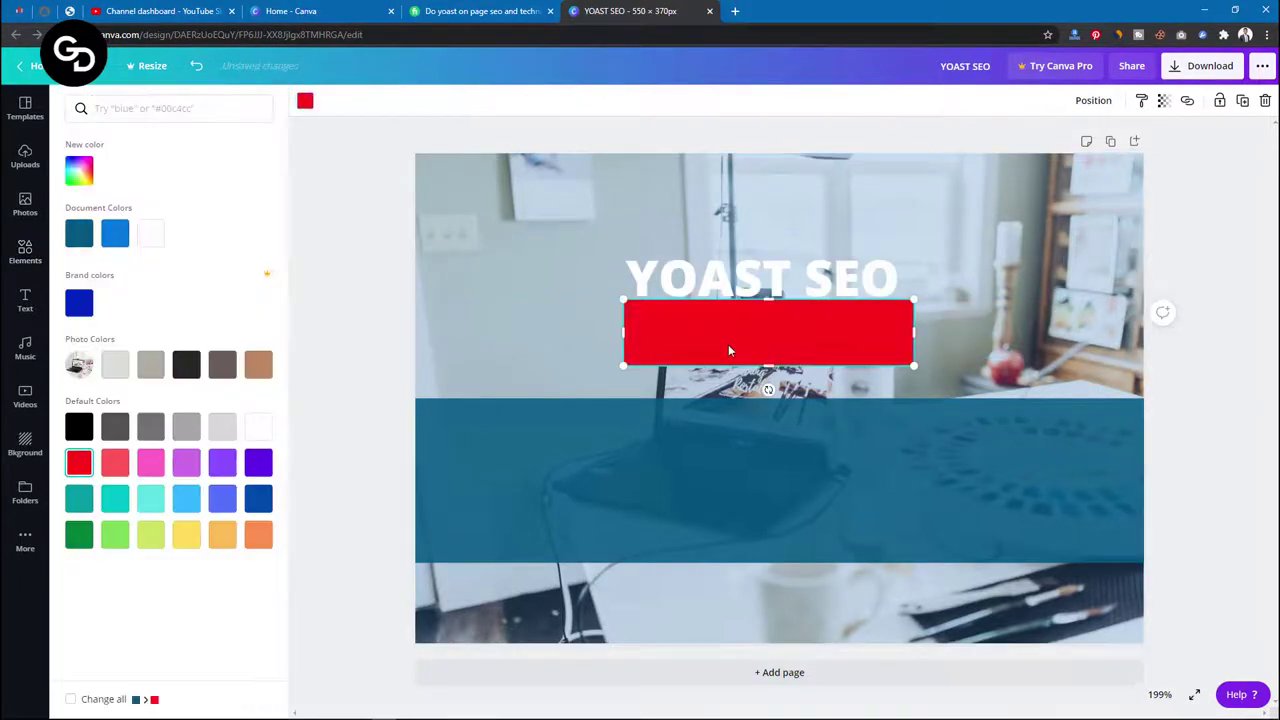
Copy the red rectangle, paste a duplicate, and widen it on the teal band
{"action": "right_click", "coordinate": [728, 350]}
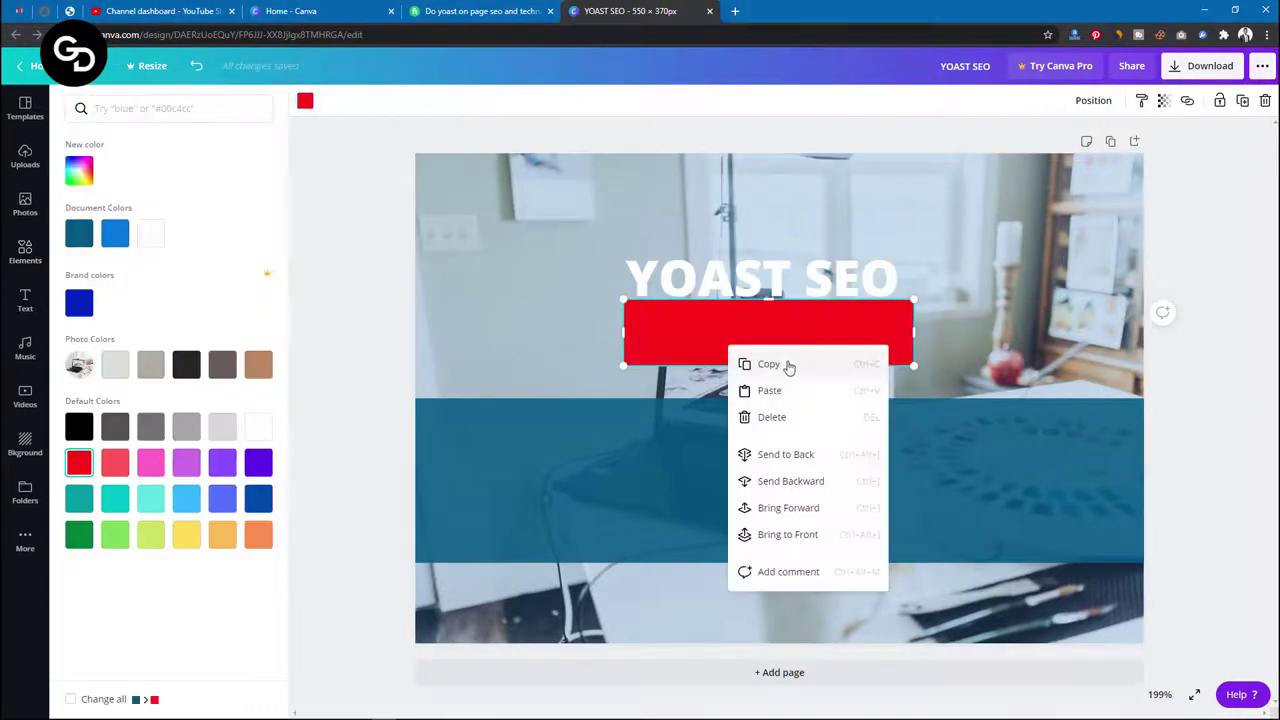
{"action": "left_click", "coordinate": [786, 364]}
{"action": "right_click", "coordinate": [874, 335]}
{"action": "left_click", "coordinate": [900, 374]}
{"action": "left_click_drag", "start_coordinate": [893, 334], "coordinate": [1001, 440]}
{"action": "key", "text": "ctrl+z"}
{"action": "key", "text": "ctrl+v"}
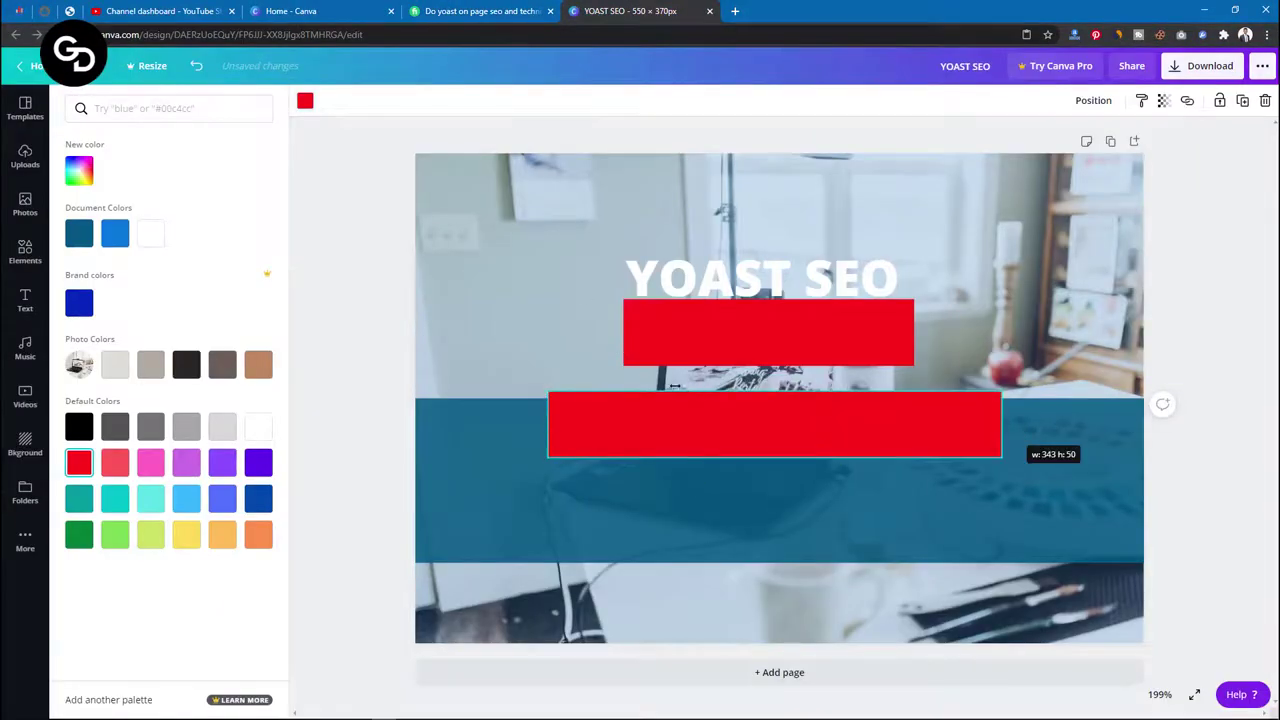
{"action": "left_click_drag", "start_coordinate": [808, 605], "coordinate": [810, 607]}
{"action": "left_click", "coordinate": [806, 597]}
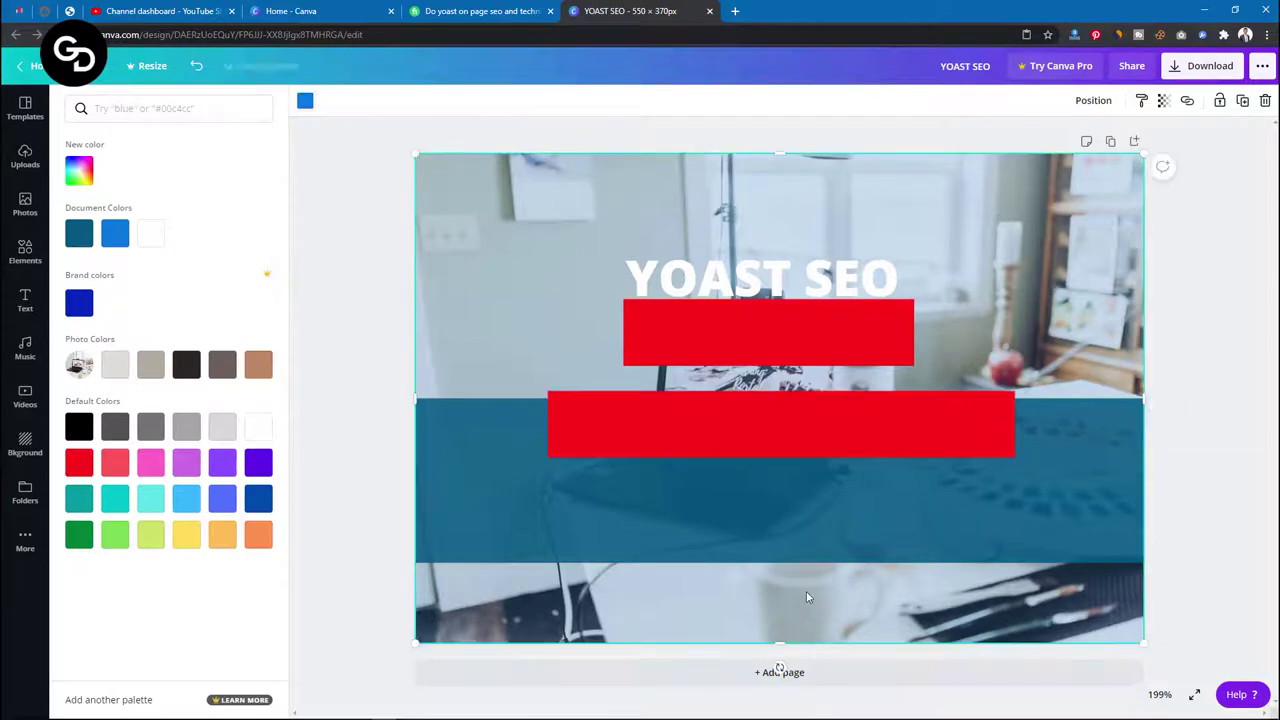
Move YOAST SEO onto its red box and paste another widened red rectangle below
{"action": "left_click_drag", "start_coordinate": [738, 270], "coordinate": [746, 325]}
{"action": "right_click", "coordinate": [752, 476]}
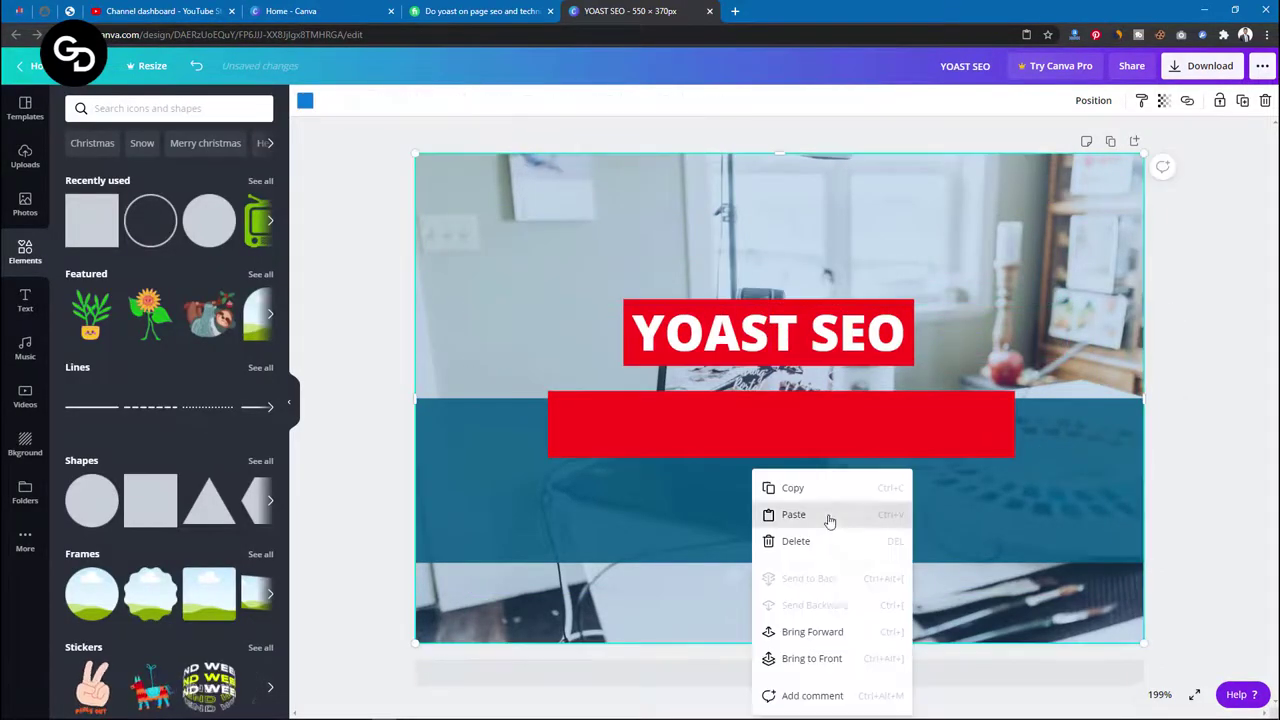
{"action": "left_click", "coordinate": [826, 520]}
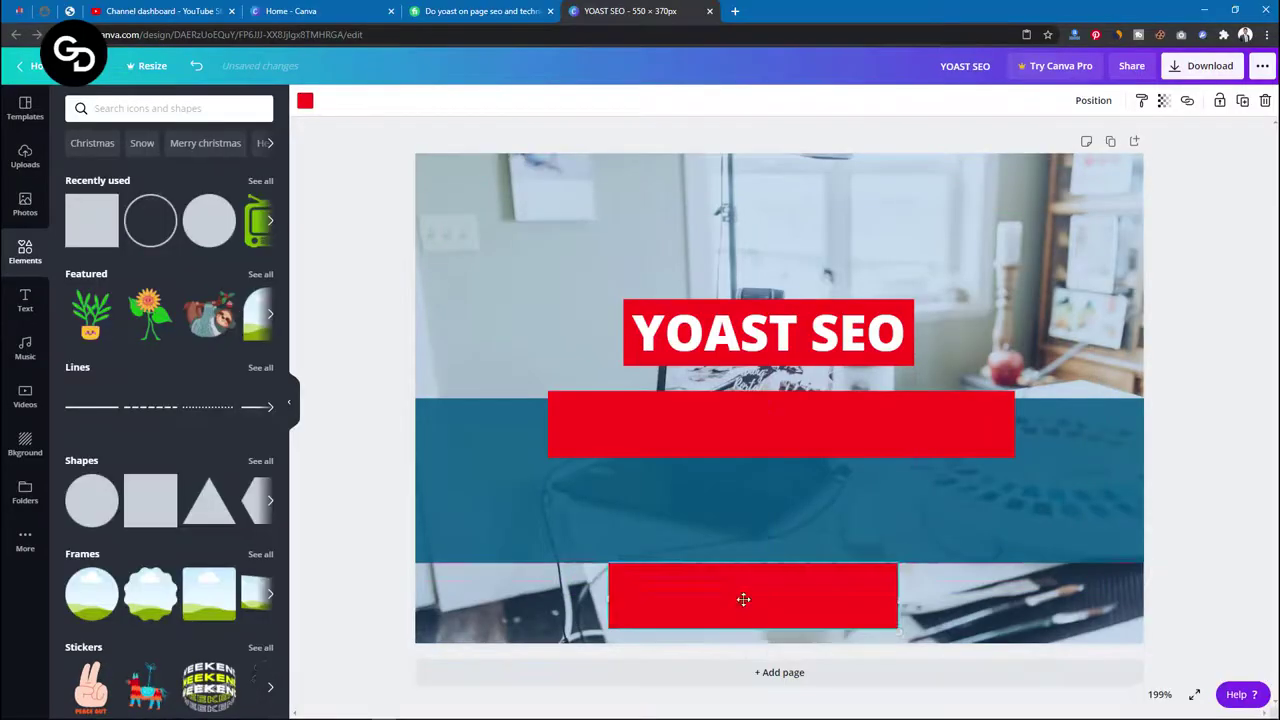
{"action": "left_click_drag", "start_coordinate": [898, 596], "coordinate": [955, 600]}
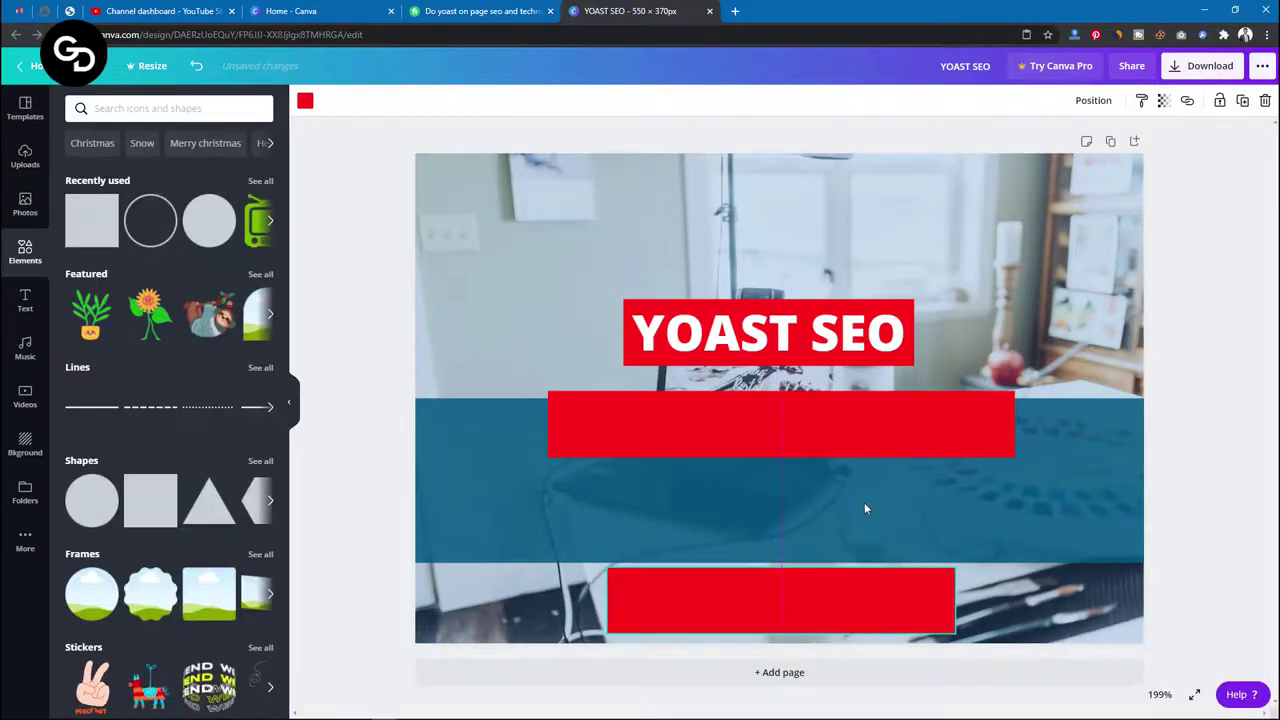
Duplicate the heading, retype it 'ON PAGE OPTIMIZATION' at size 24, and place it on the second bar
{"action": "left_click", "coordinate": [760, 338]}
{"action": "key", "text": "ctrl+d"}
{"action": "left_click_drag", "start_coordinate": [800, 350], "coordinate": [745, 430]}
{"action": "double_click", "coordinate": [730, 428]}
{"action": "key", "text": "ctrl+a"}
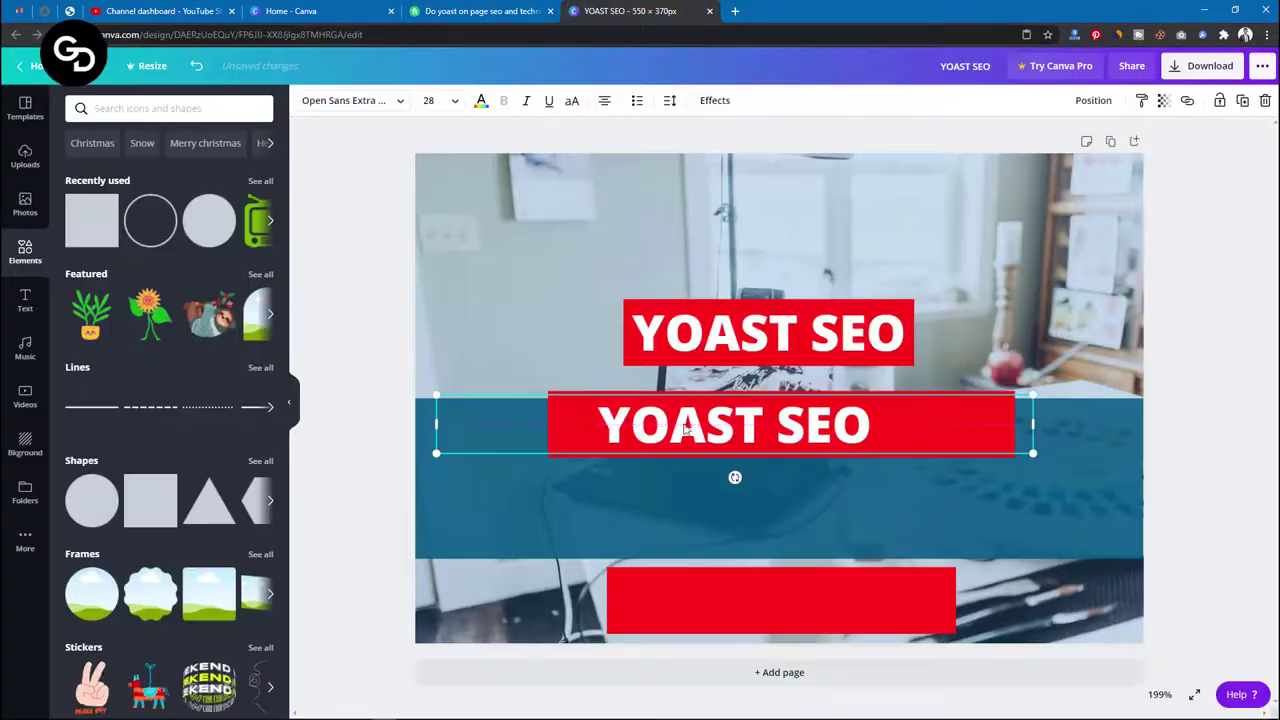
{"action": "type", "text": "ON PAGE OPTIMIZATION"}
{"action": "left_click", "coordinate": [440, 100]}
{"action": "left_click", "coordinate": [450, 390]}
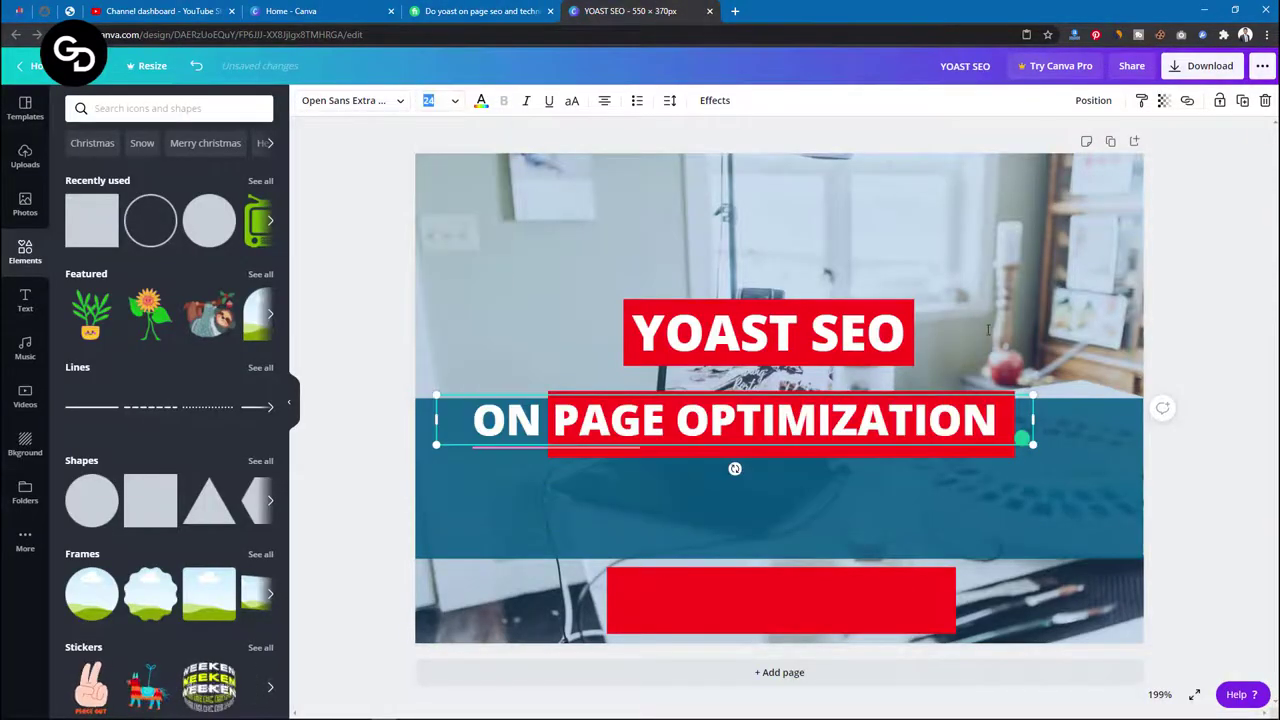
{"action": "key", "text": "Escape"}
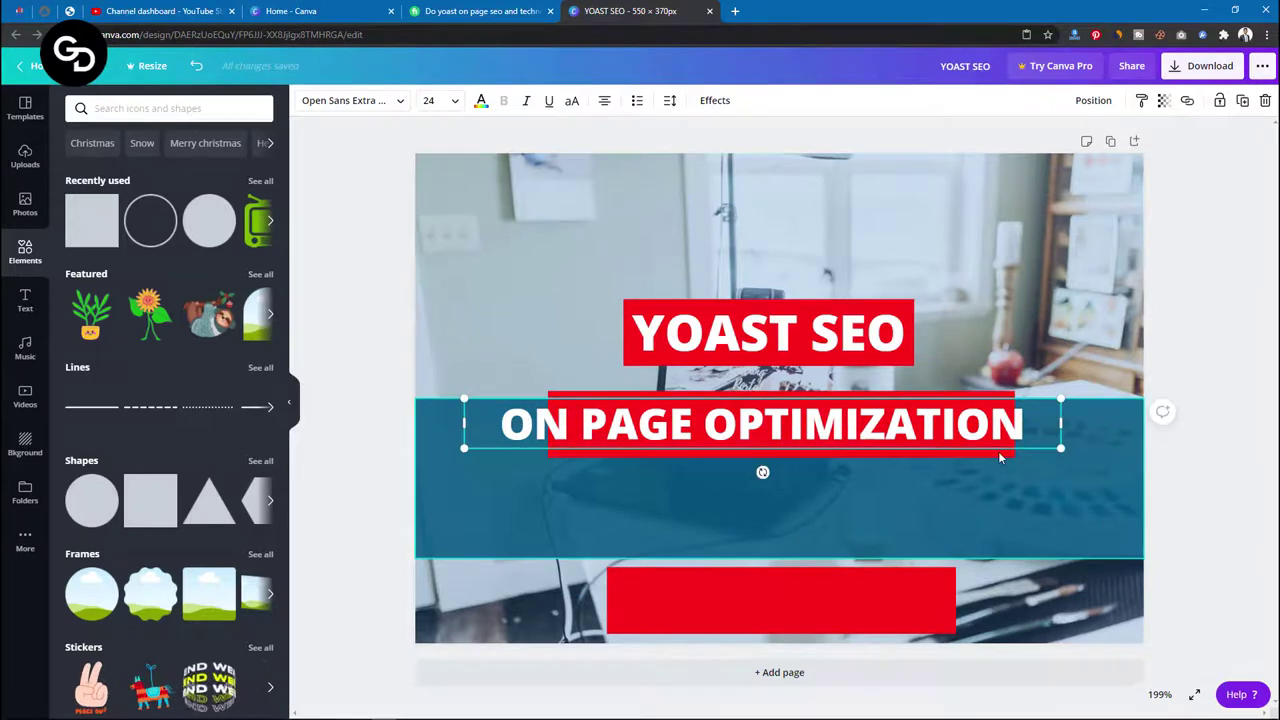
{"action": "left_click_drag", "start_coordinate": [1000, 455], "coordinate": [1047, 428]}
Widen the red bar leftward to fit the ON PAGE OPTIMIZATION text
{"action": "left_click", "coordinate": [1014, 428]}
{"action": "left_click_drag", "start_coordinate": [549, 423], "coordinate": [484, 423]}
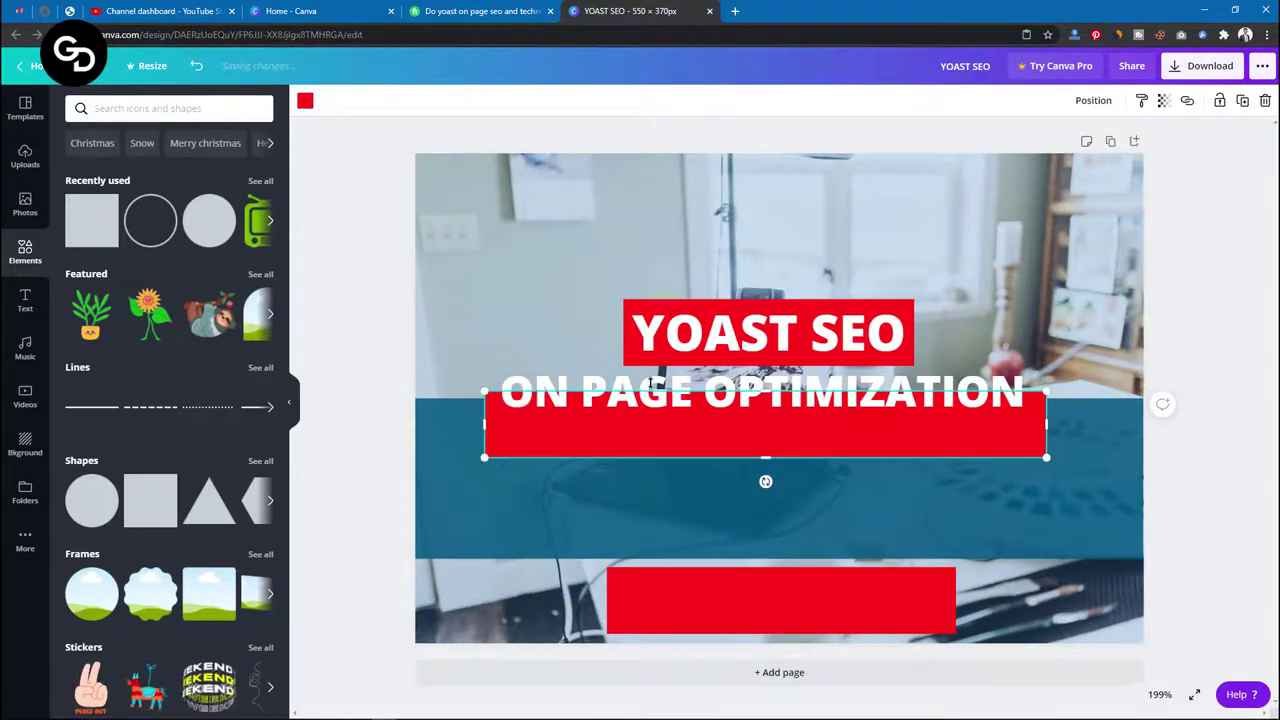
{"action": "left_click", "coordinate": [952, 384]}
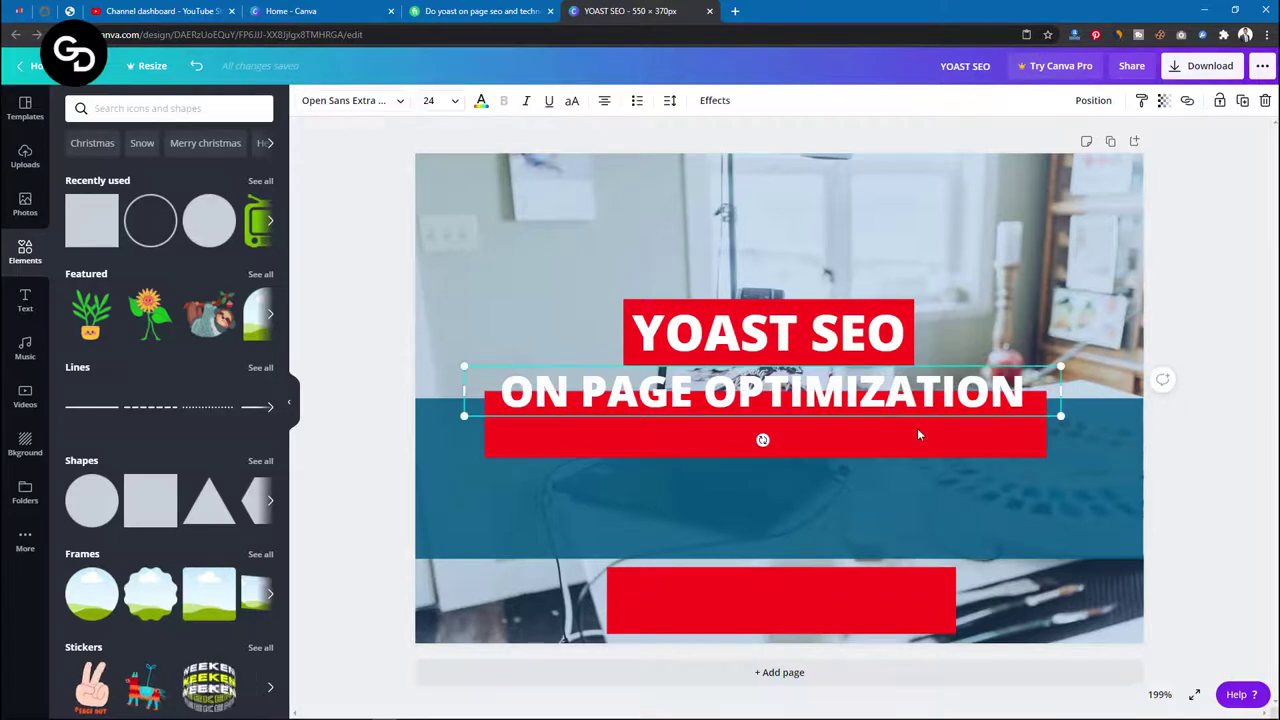
{"action": "left_click_drag", "start_coordinate": [1022, 392], "coordinate": [895, 396]}
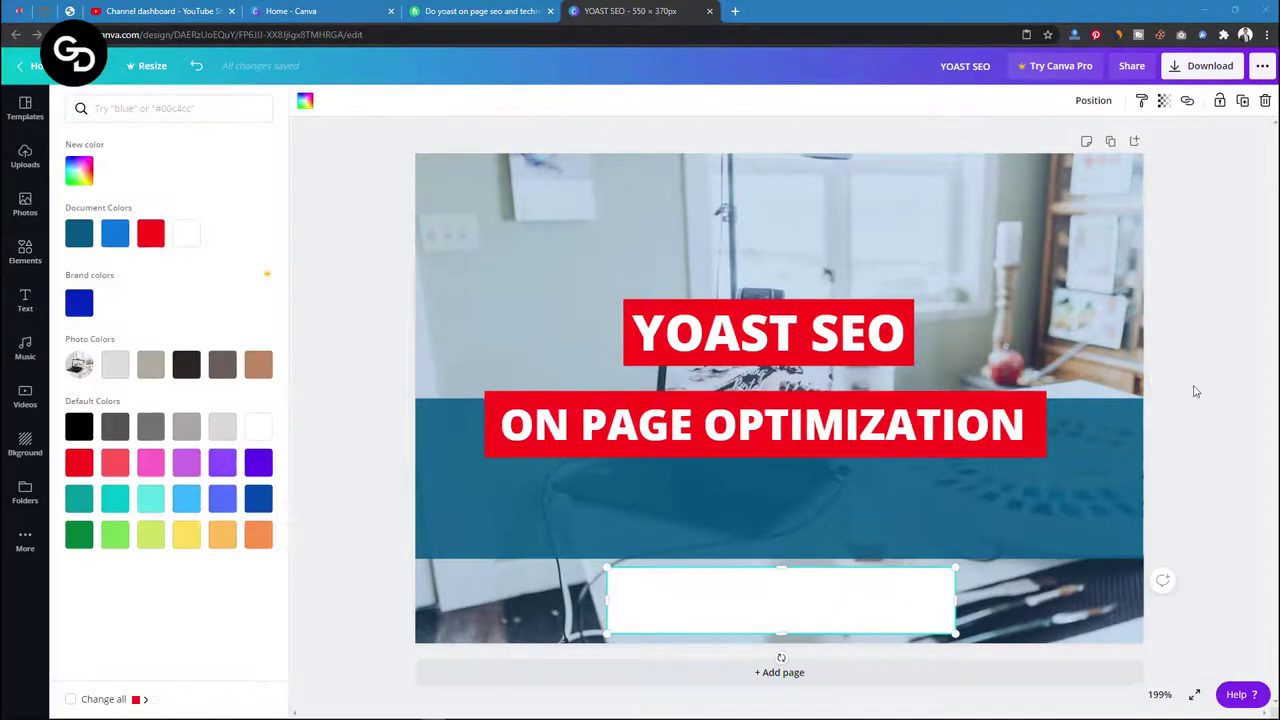
Paste another text copy below the title and retype it 'FIVERR EXCLUSIVE'
{"action": "right_click", "coordinate": [766, 474]}
{"action": "left_click", "coordinate": [800, 514]}
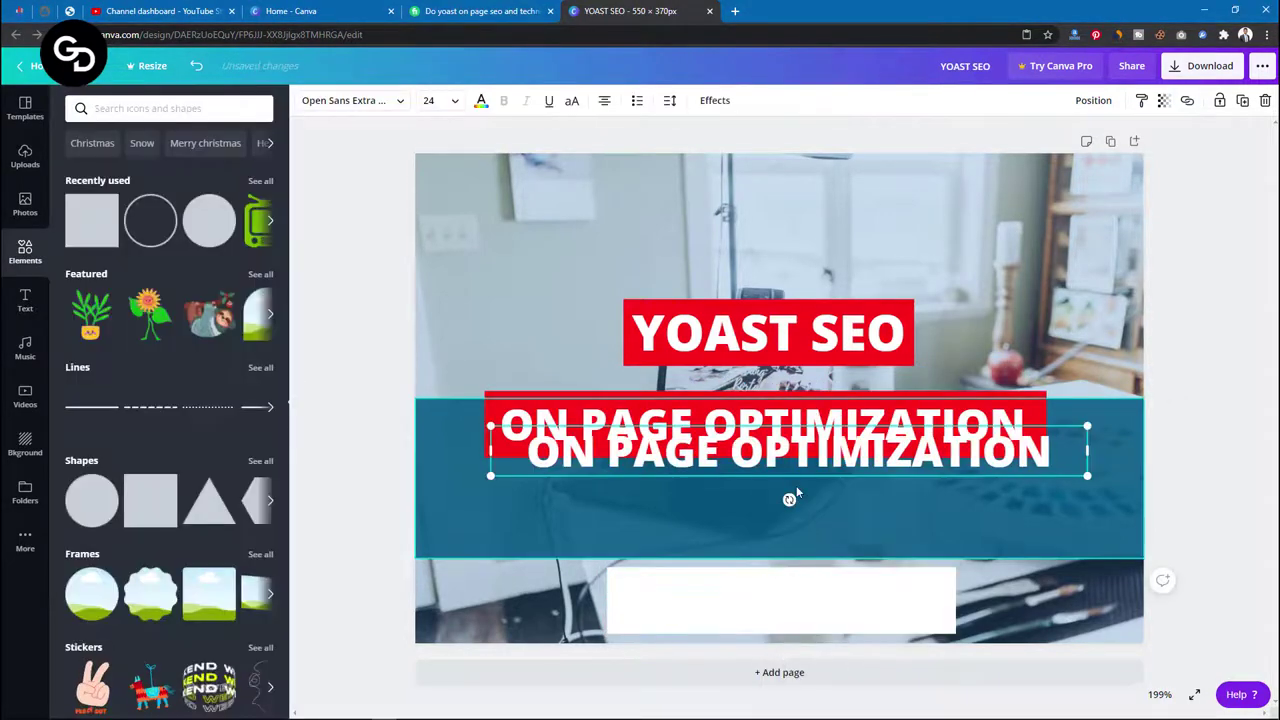
{"action": "left_click_drag", "start_coordinate": [790, 497], "coordinate": [789, 561]}
{"action": "double_click", "coordinate": [799, 520]}
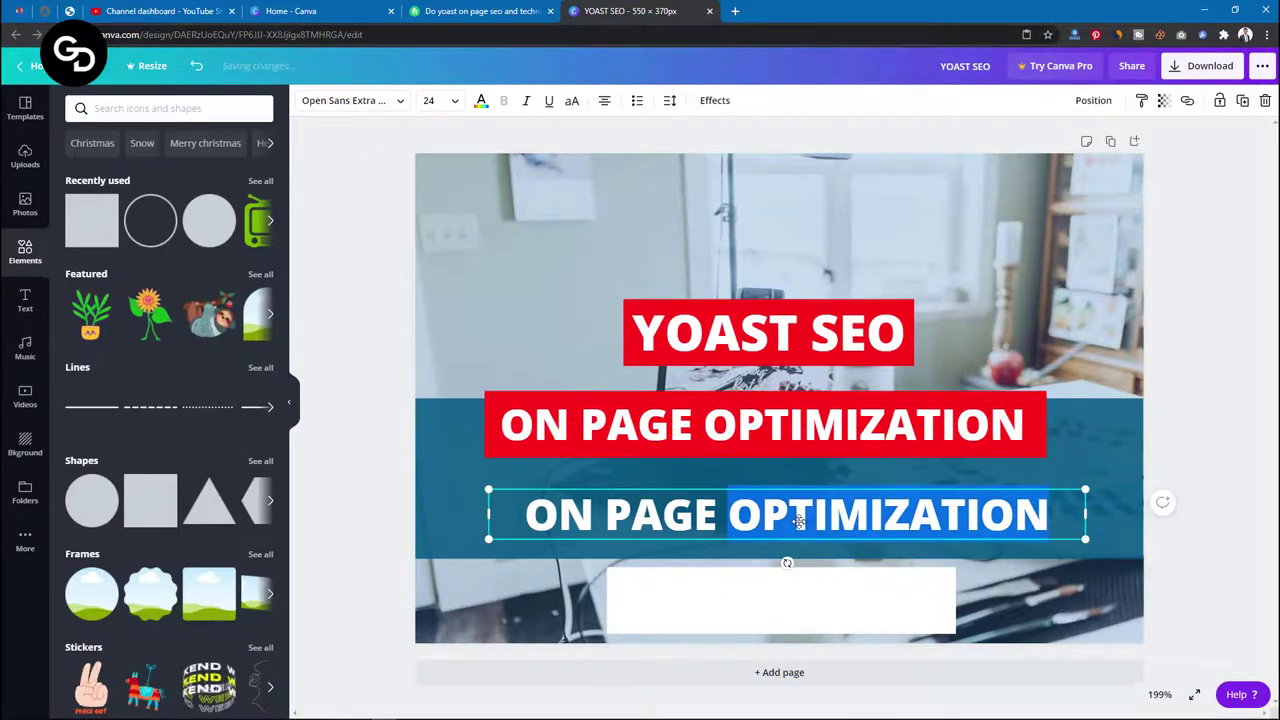
{"action": "key", "text": "ctrl+a"}
{"action": "type", "text": "FIVERR EXCLUSIVE"}
{"action": "key", "text": "ctrl+a"}
{"action": "left_click", "coordinate": [481, 100]}
Make FIVERR EXCLUSIVE red, move it onto the white box, and widen the box
{"action": "left_click", "coordinate": [150, 232]}
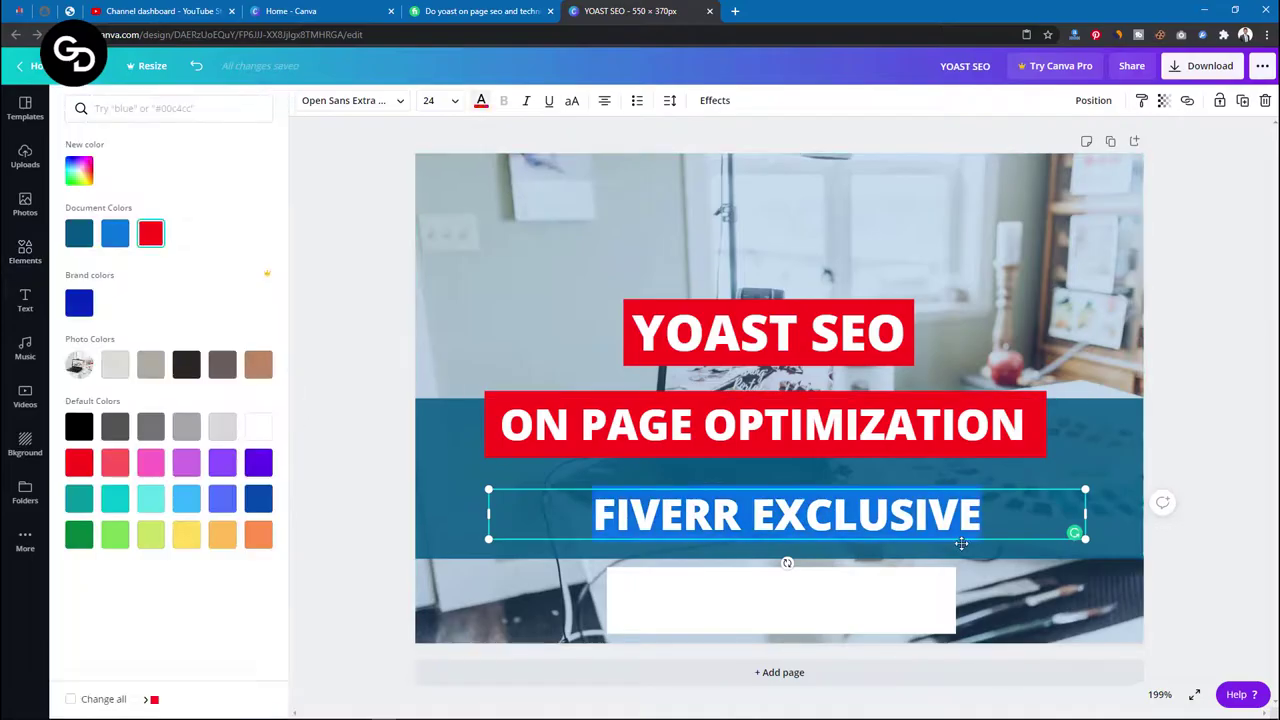
{"action": "left_click_drag", "start_coordinate": [787, 514], "coordinate": [776, 584]}
{"action": "left_click", "coordinate": [770, 625]}
{"action": "left_click_drag", "start_coordinate": [607, 600], "coordinate": [572, 600]}
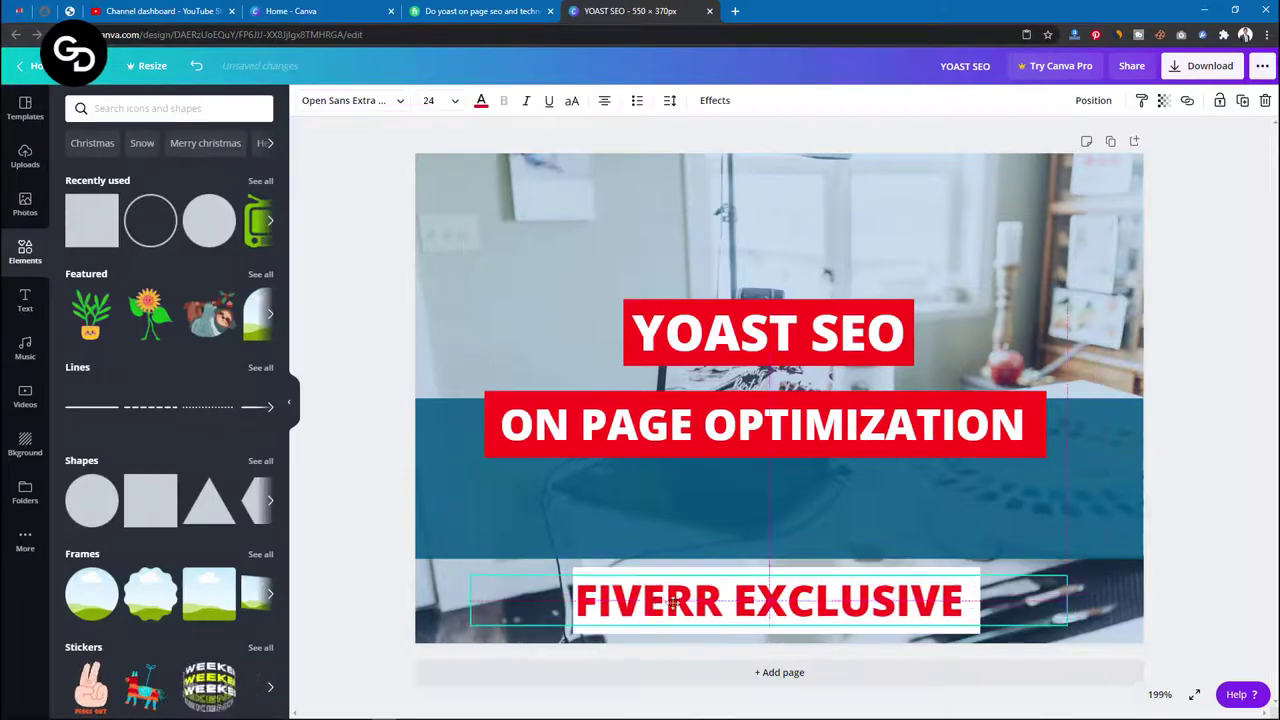
Add the tagline 'UNLEASH THE POWER OF ORGANIC TRAFFIC' in Lato at size 12
{"action": "right_click", "coordinate": [651, 476]}
{"action": "left_click", "coordinate": [690, 514]}
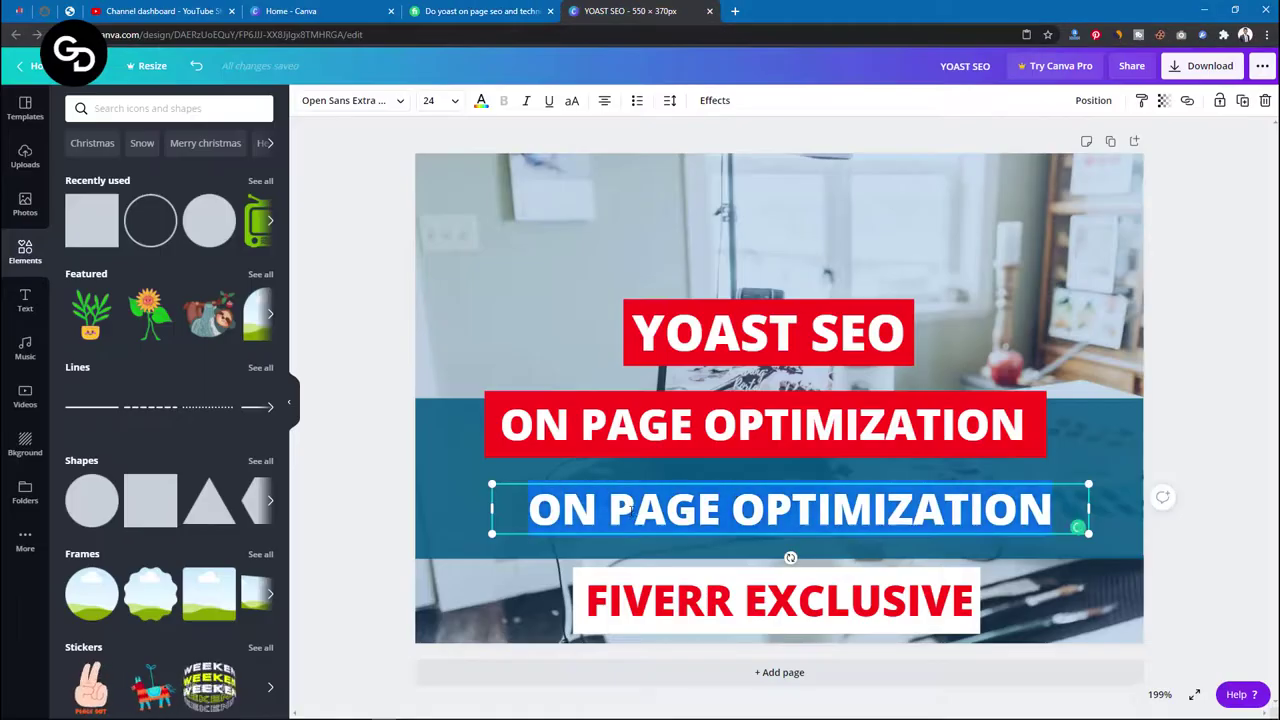
{"action": "type", "text": "UNLEASH THE POWER OF ORGANICE TRAFFIC"}
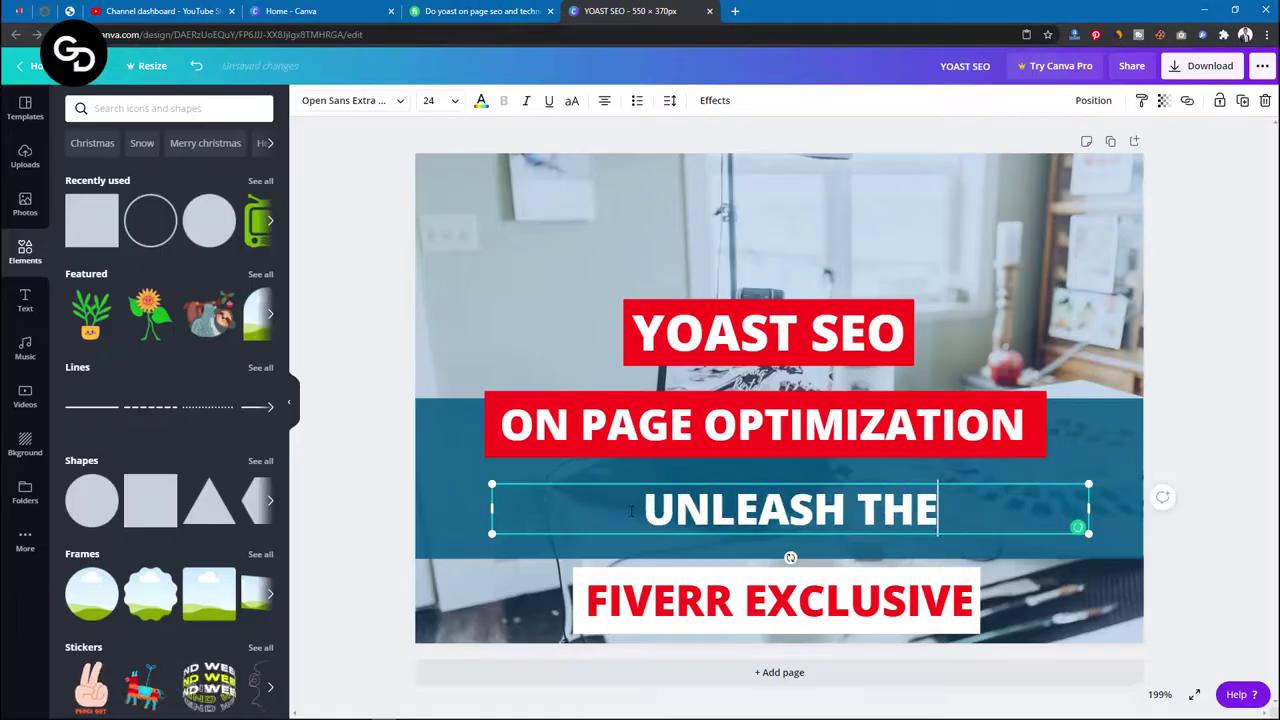
{"action": "left_click", "coordinate": [818, 563]}
{"action": "key", "text": "BackSpace"}
{"action": "left_click", "coordinate": [429, 100]}
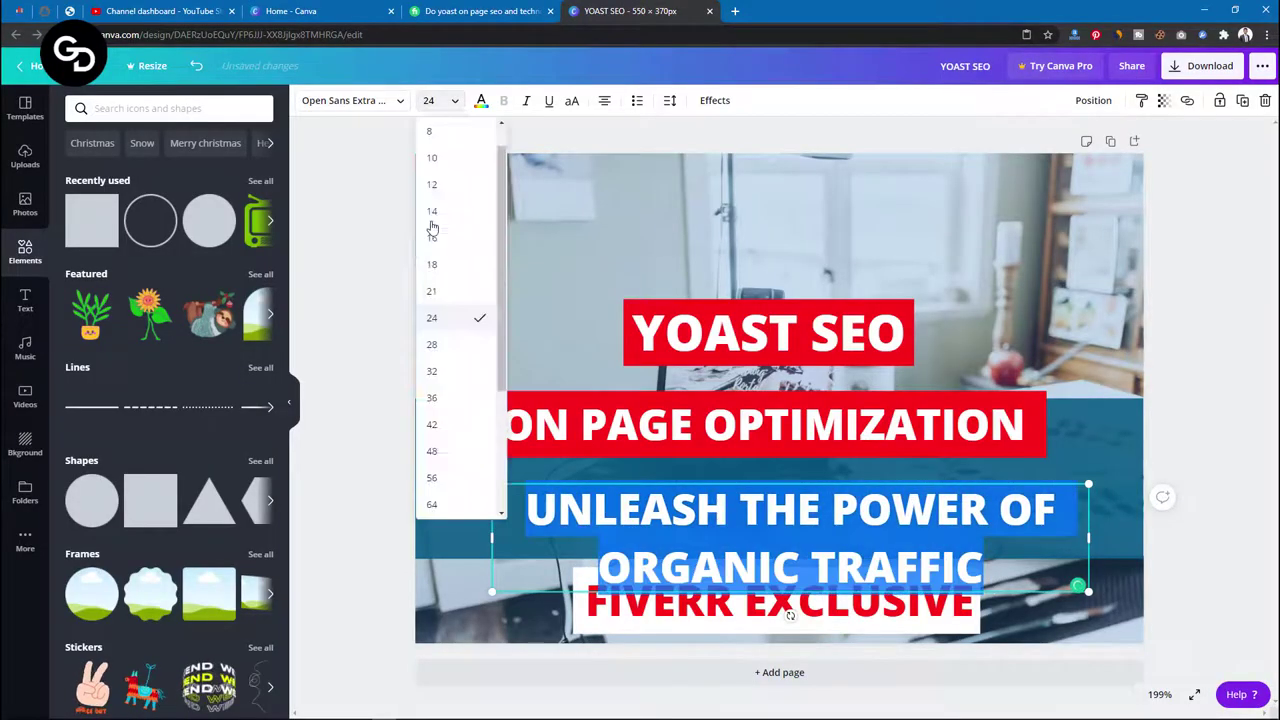
{"action": "left_click", "coordinate": [440, 215]}
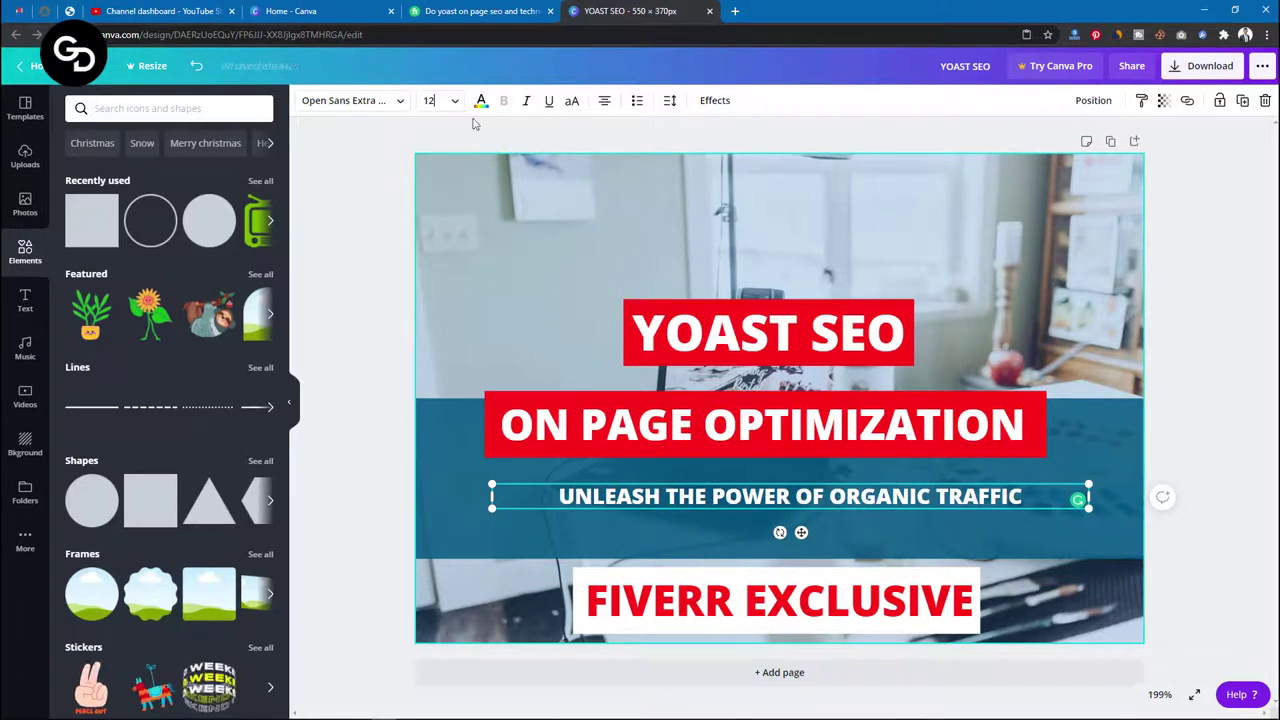
{"action": "left_click", "coordinate": [403, 103]}
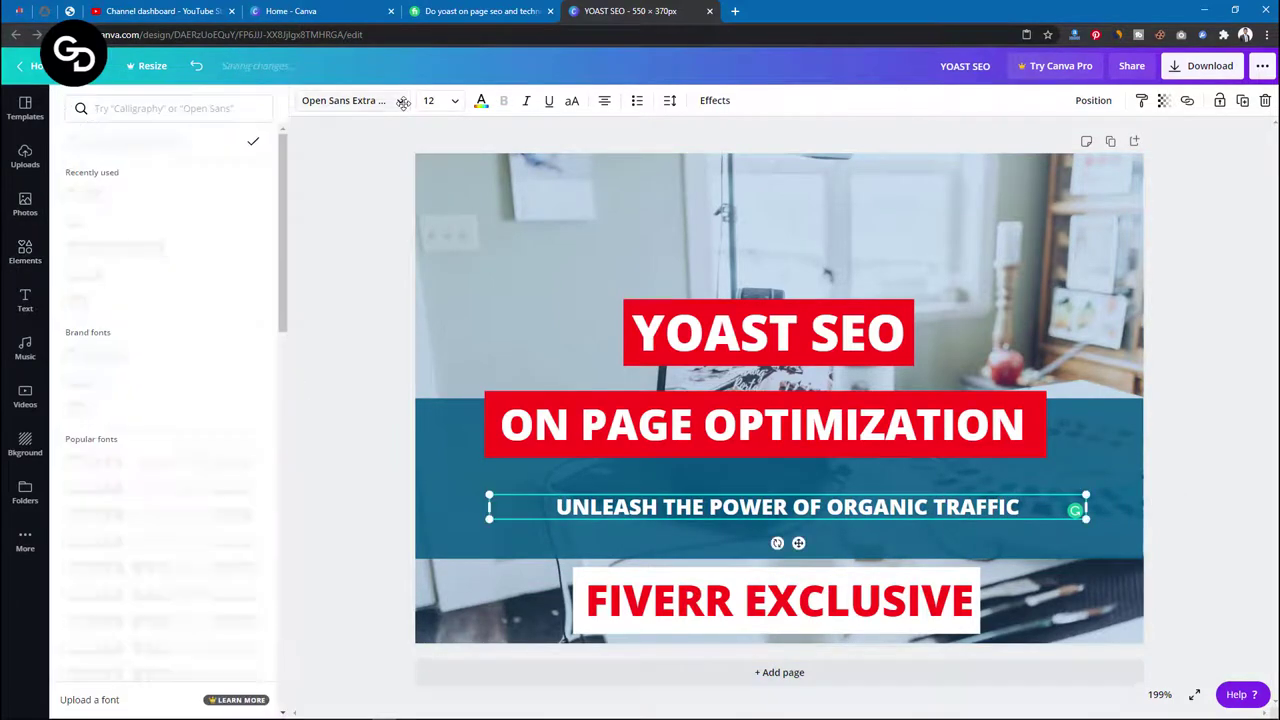
{"action": "left_click", "coordinate": [130, 200]}
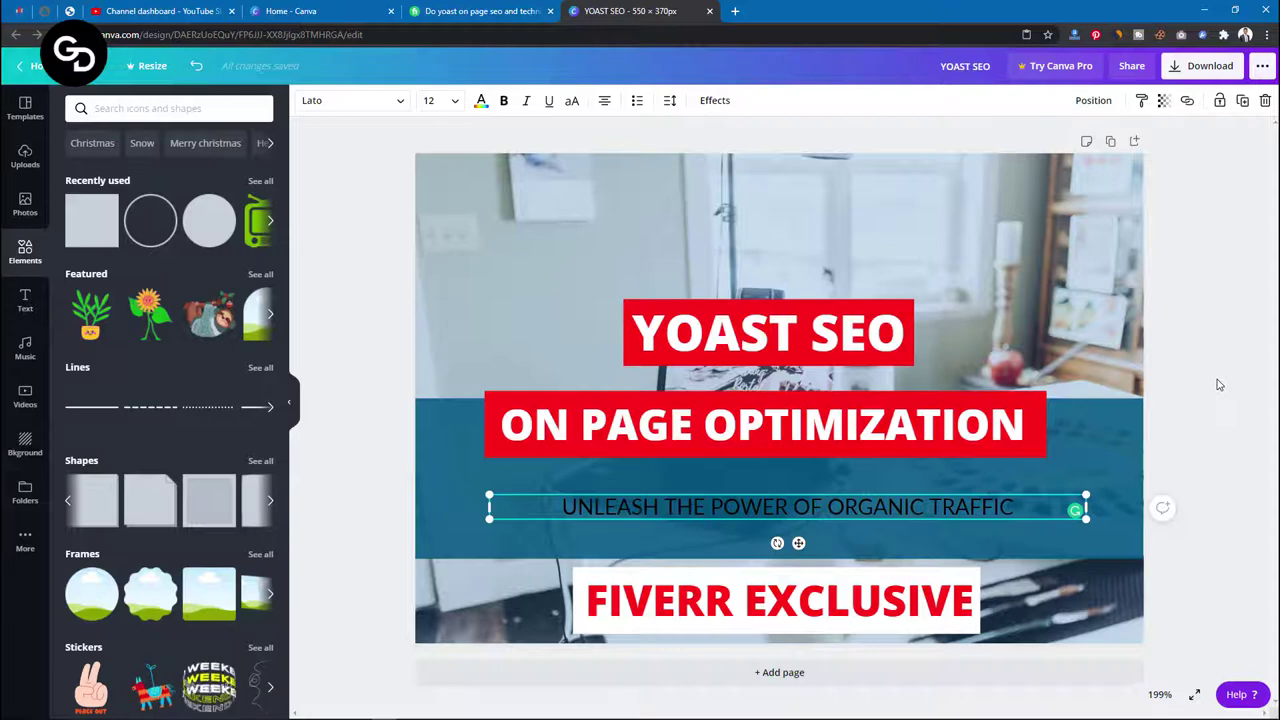
{"action": "left_click", "coordinate": [1219, 385]}
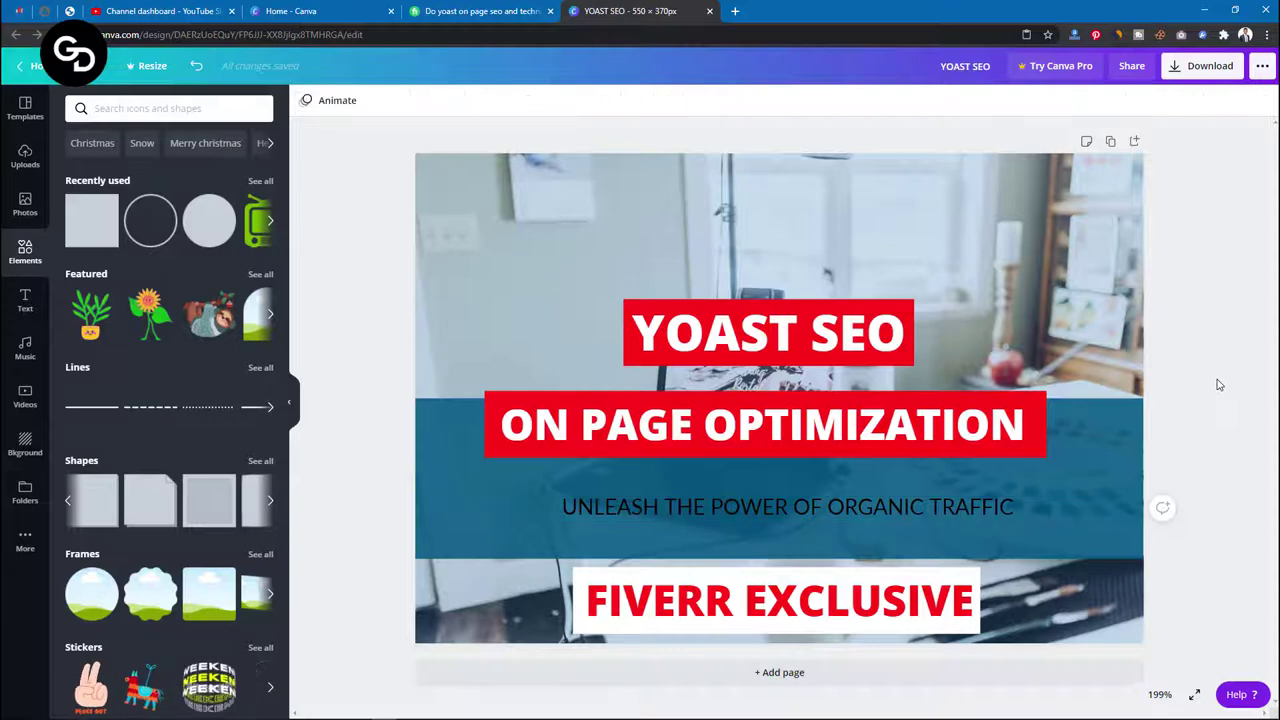